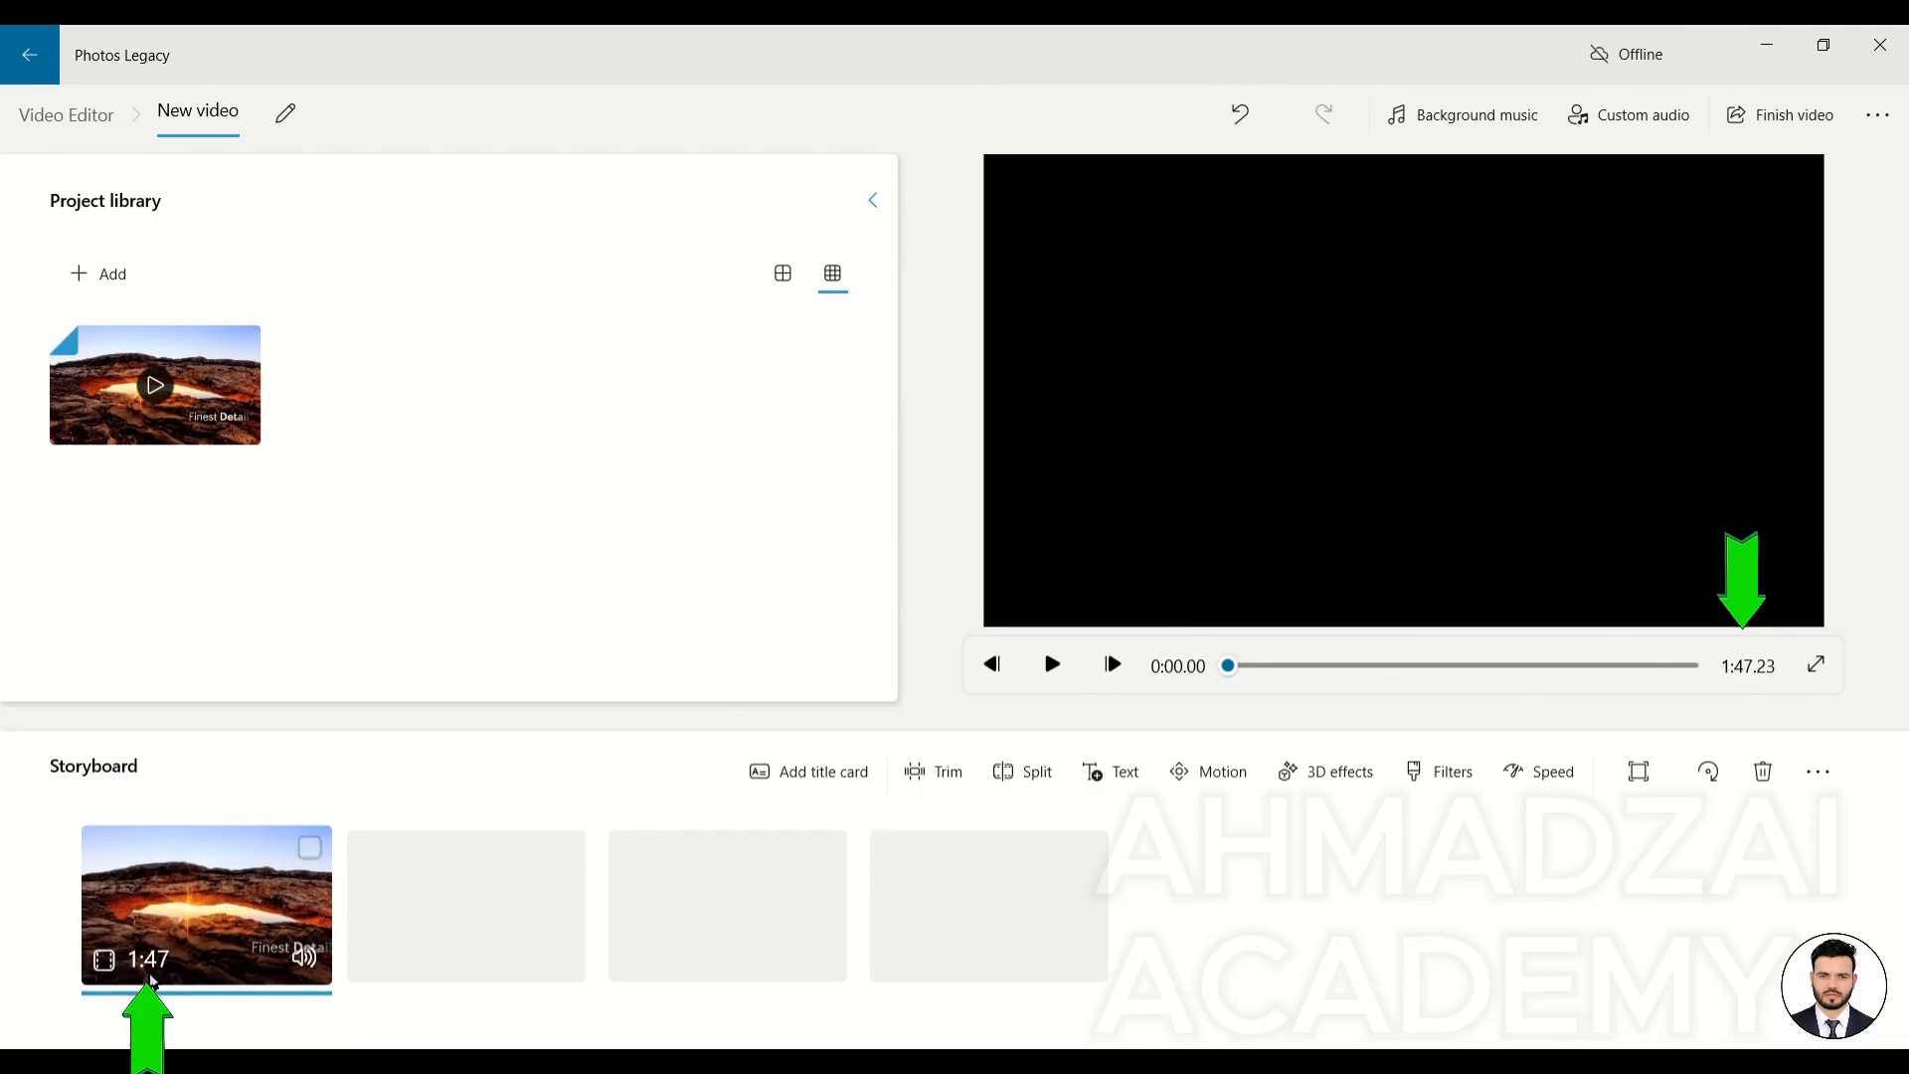
Play and scrub through the storyboard clip in the preview to find where the trimmed footage should start
left_click(1055, 668)
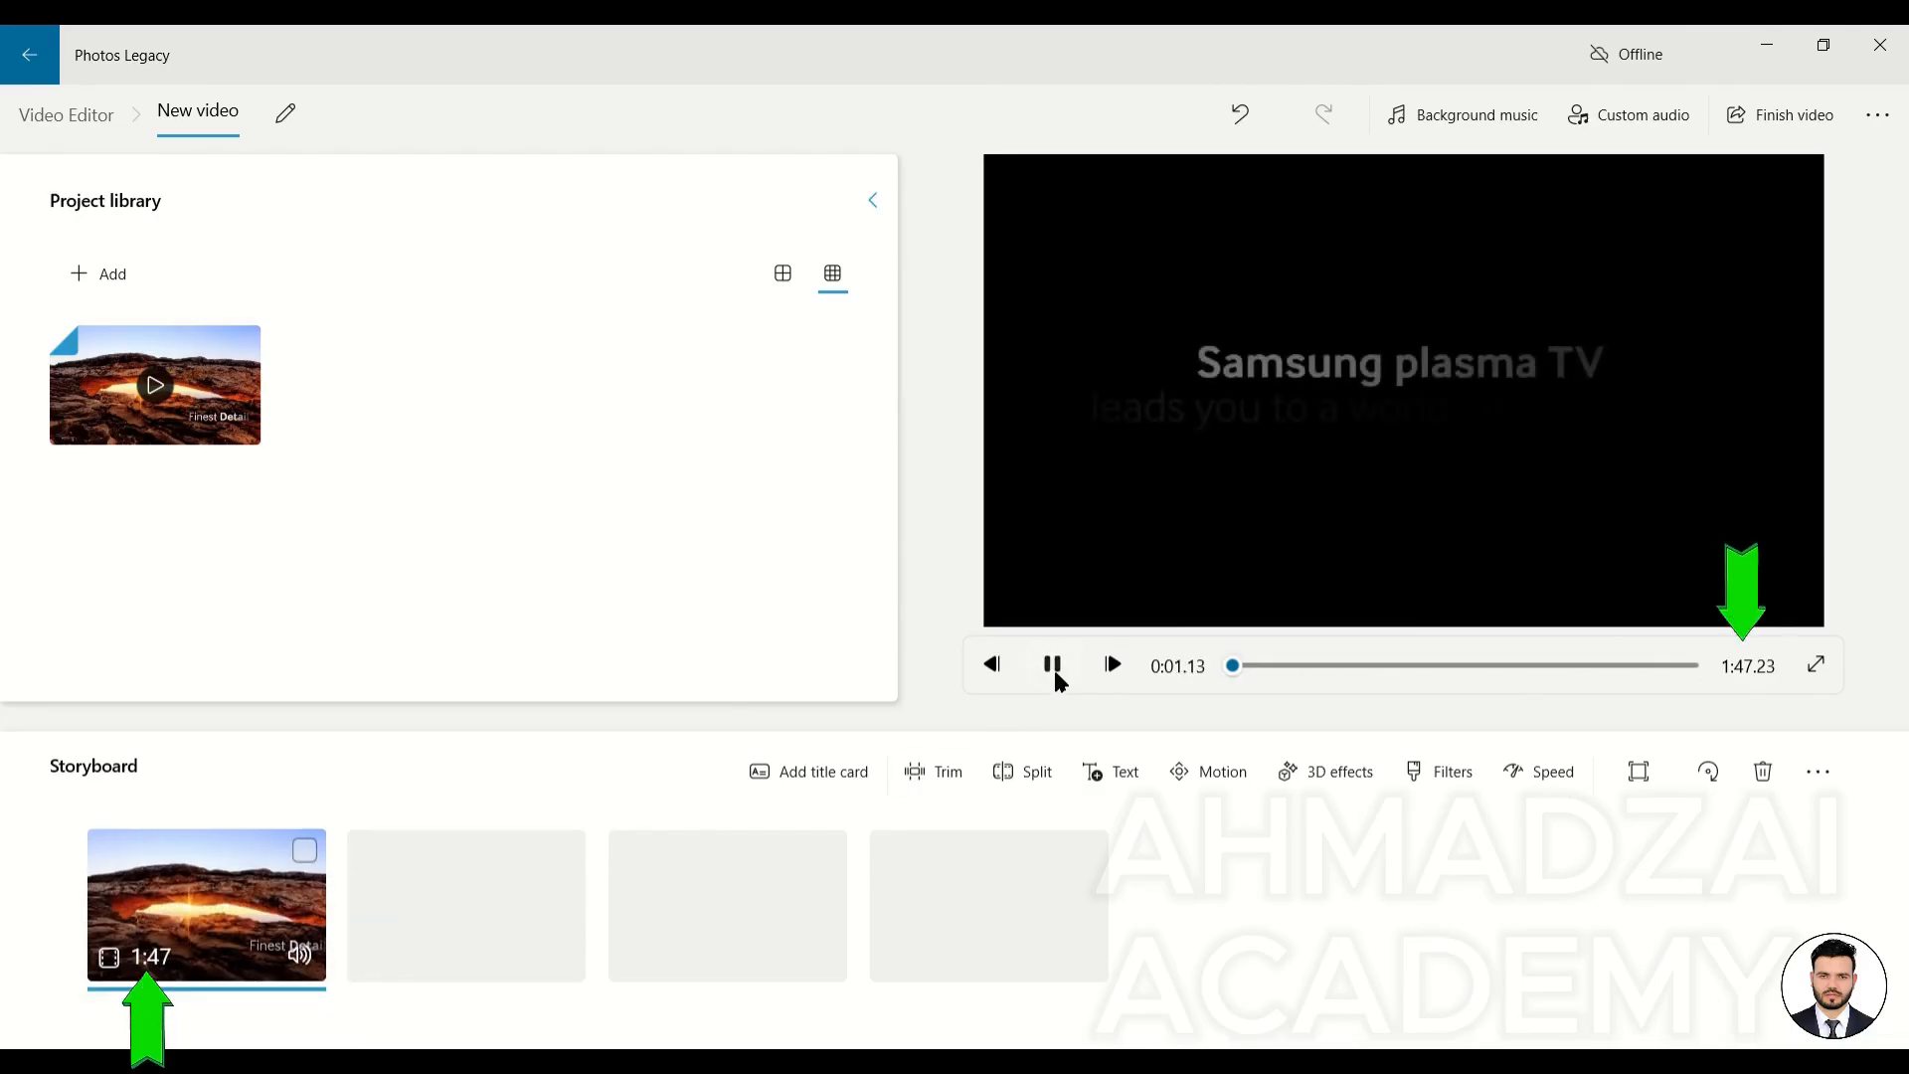
left_click_drag(1239, 668, 1447, 671)
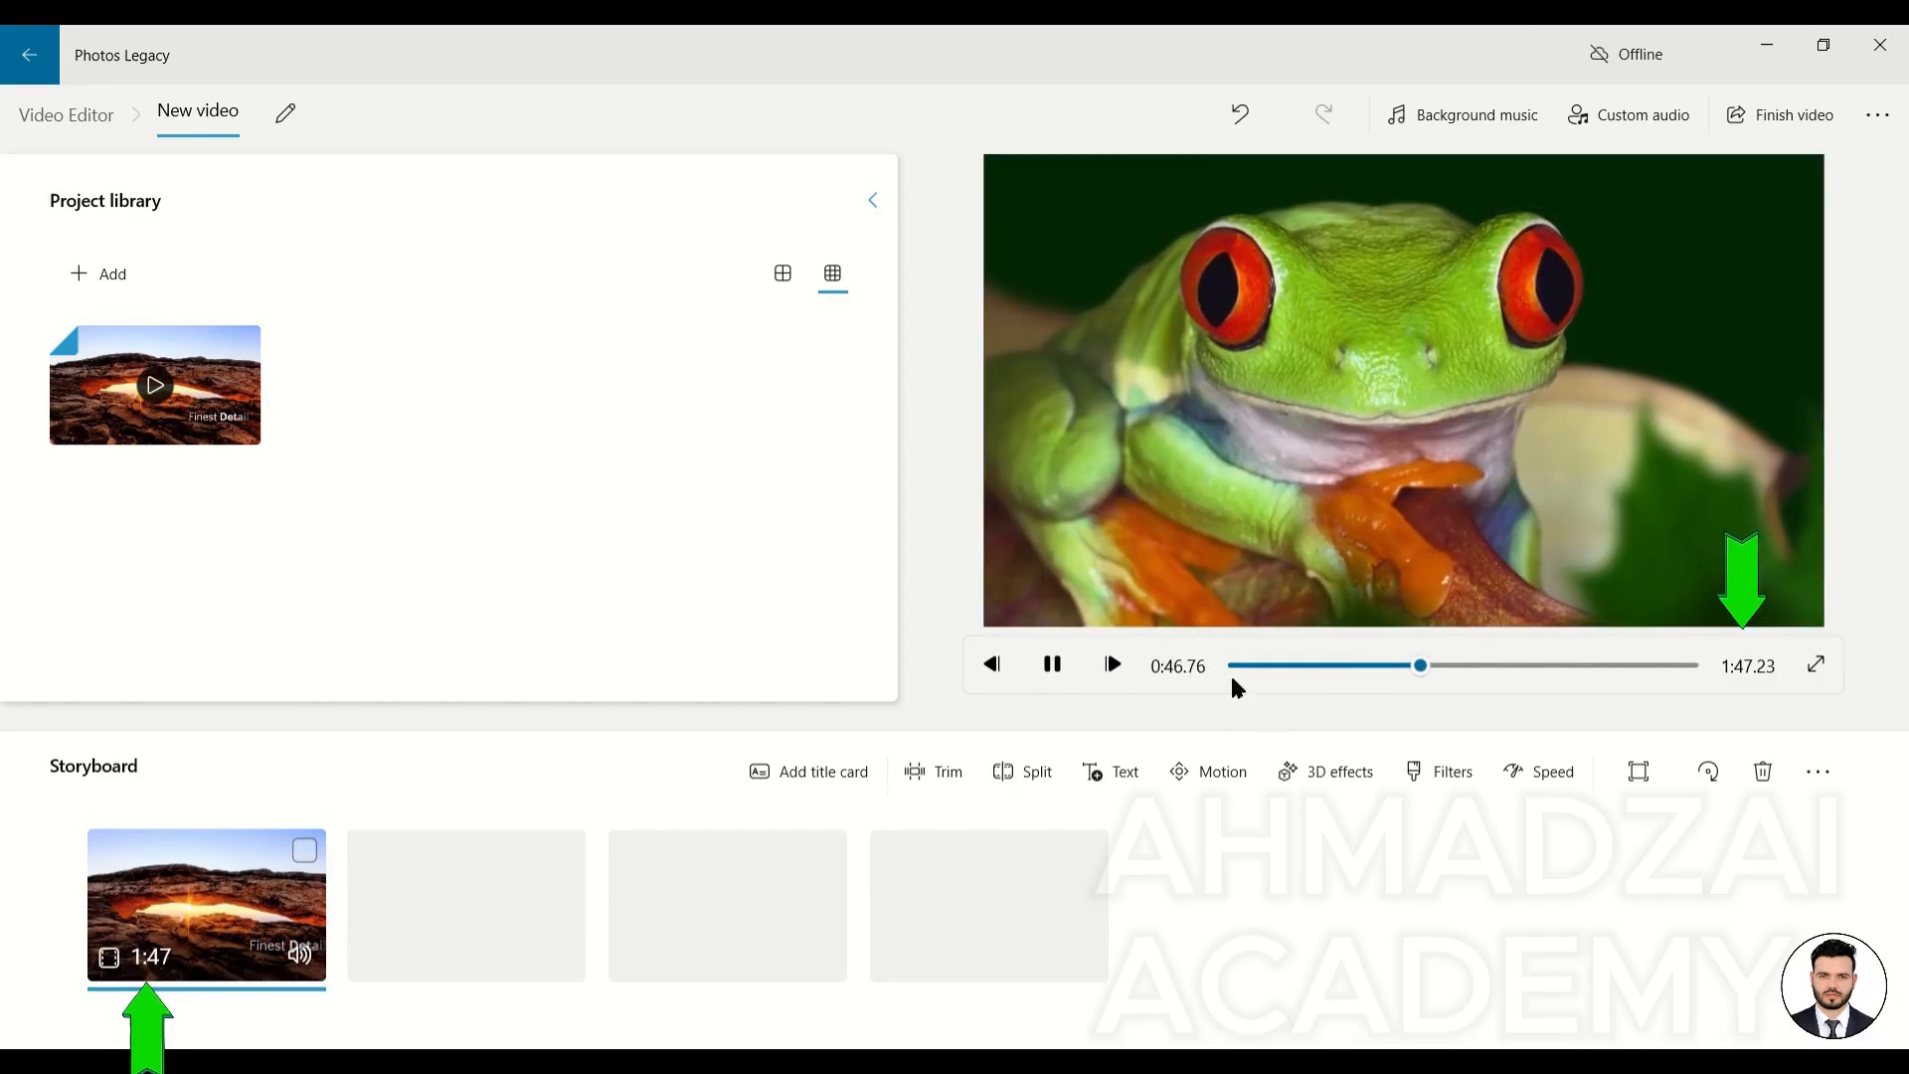
left_click(1055, 667)
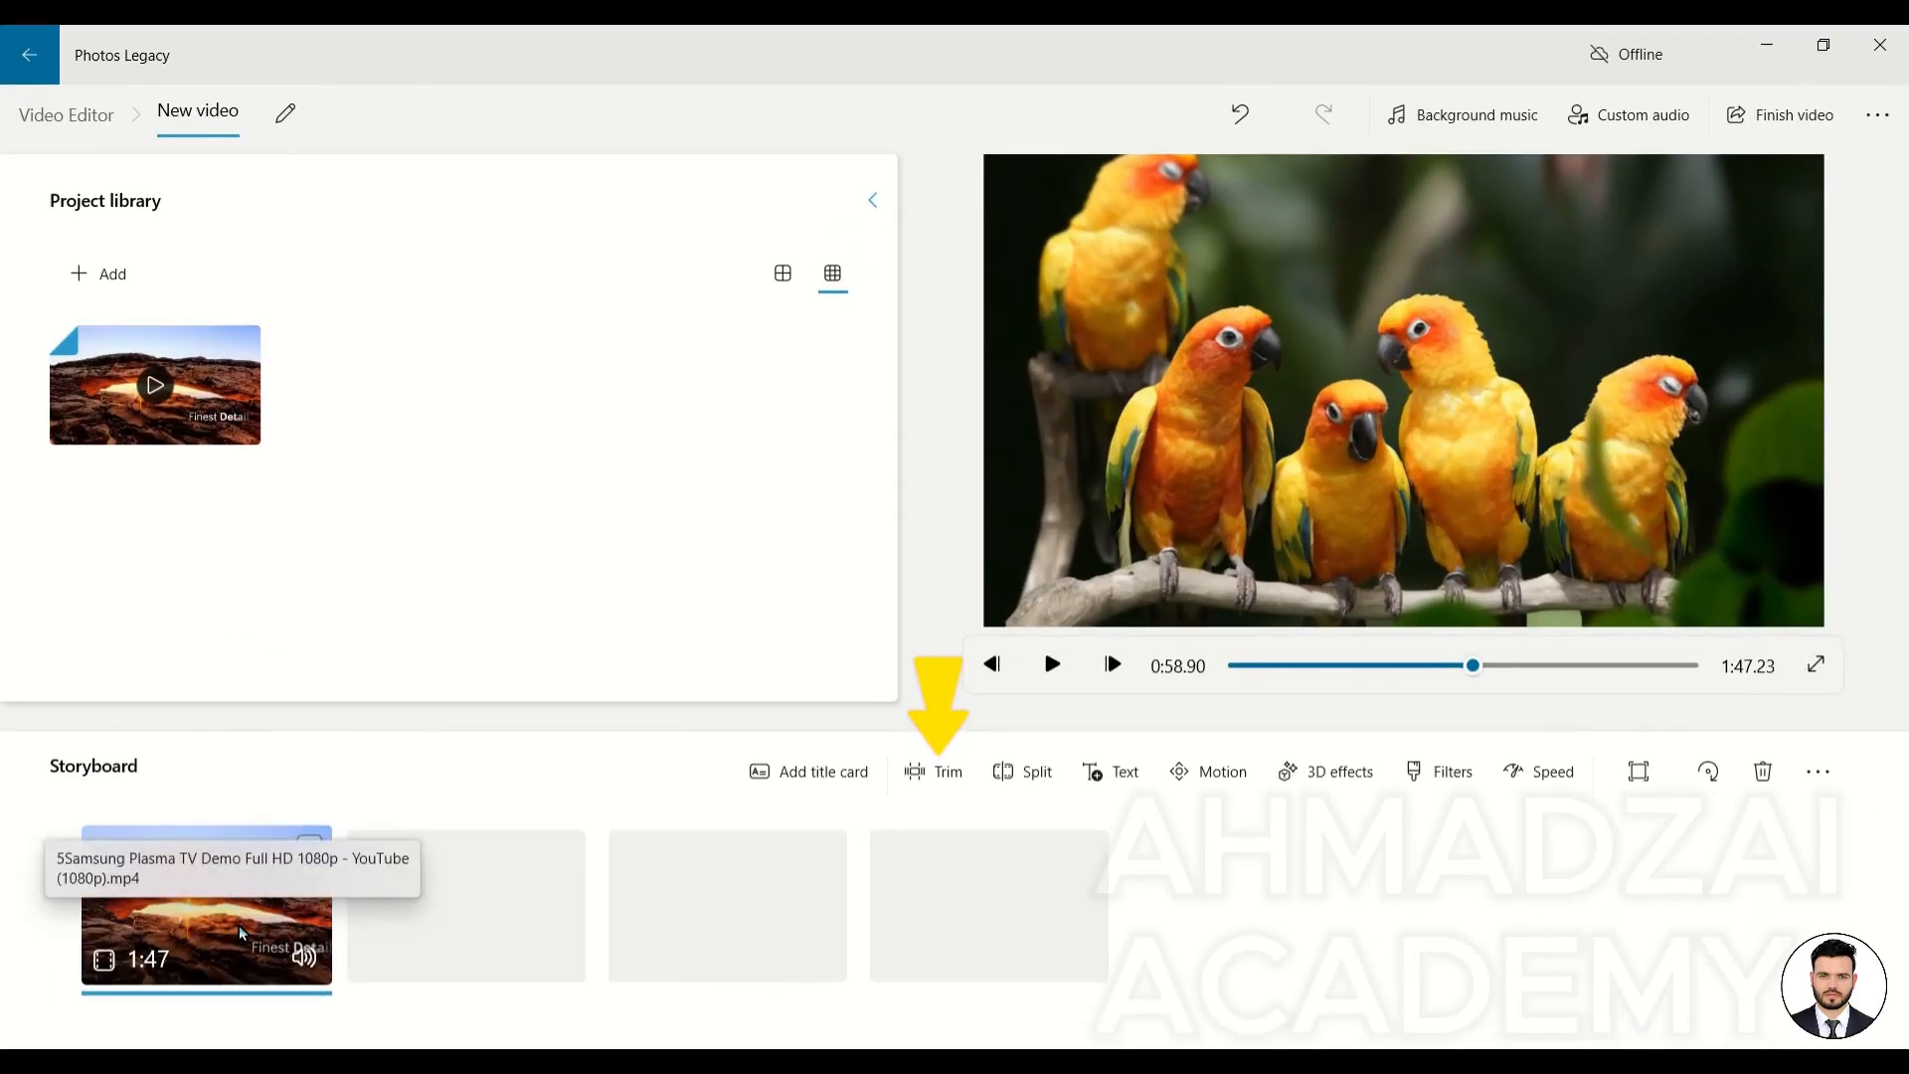
left_click(1054, 668)
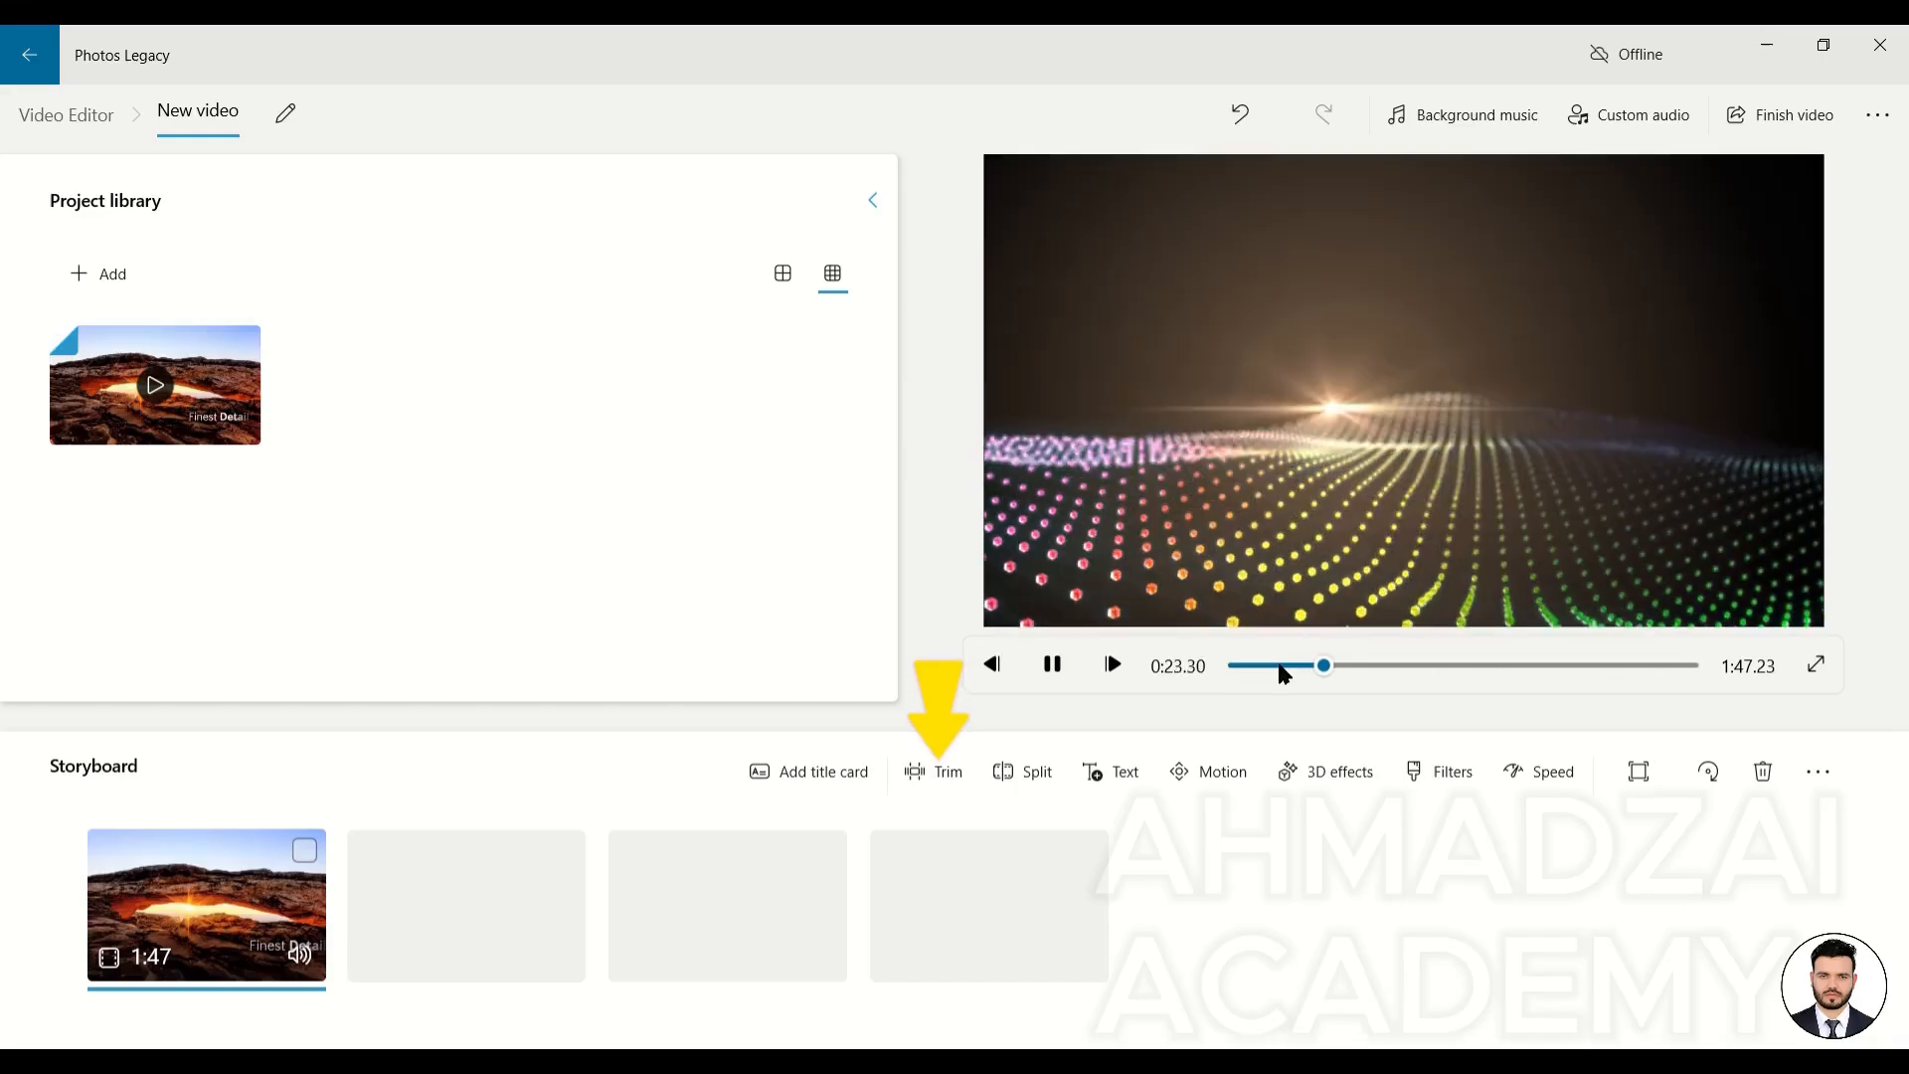
left_click(1056, 666)
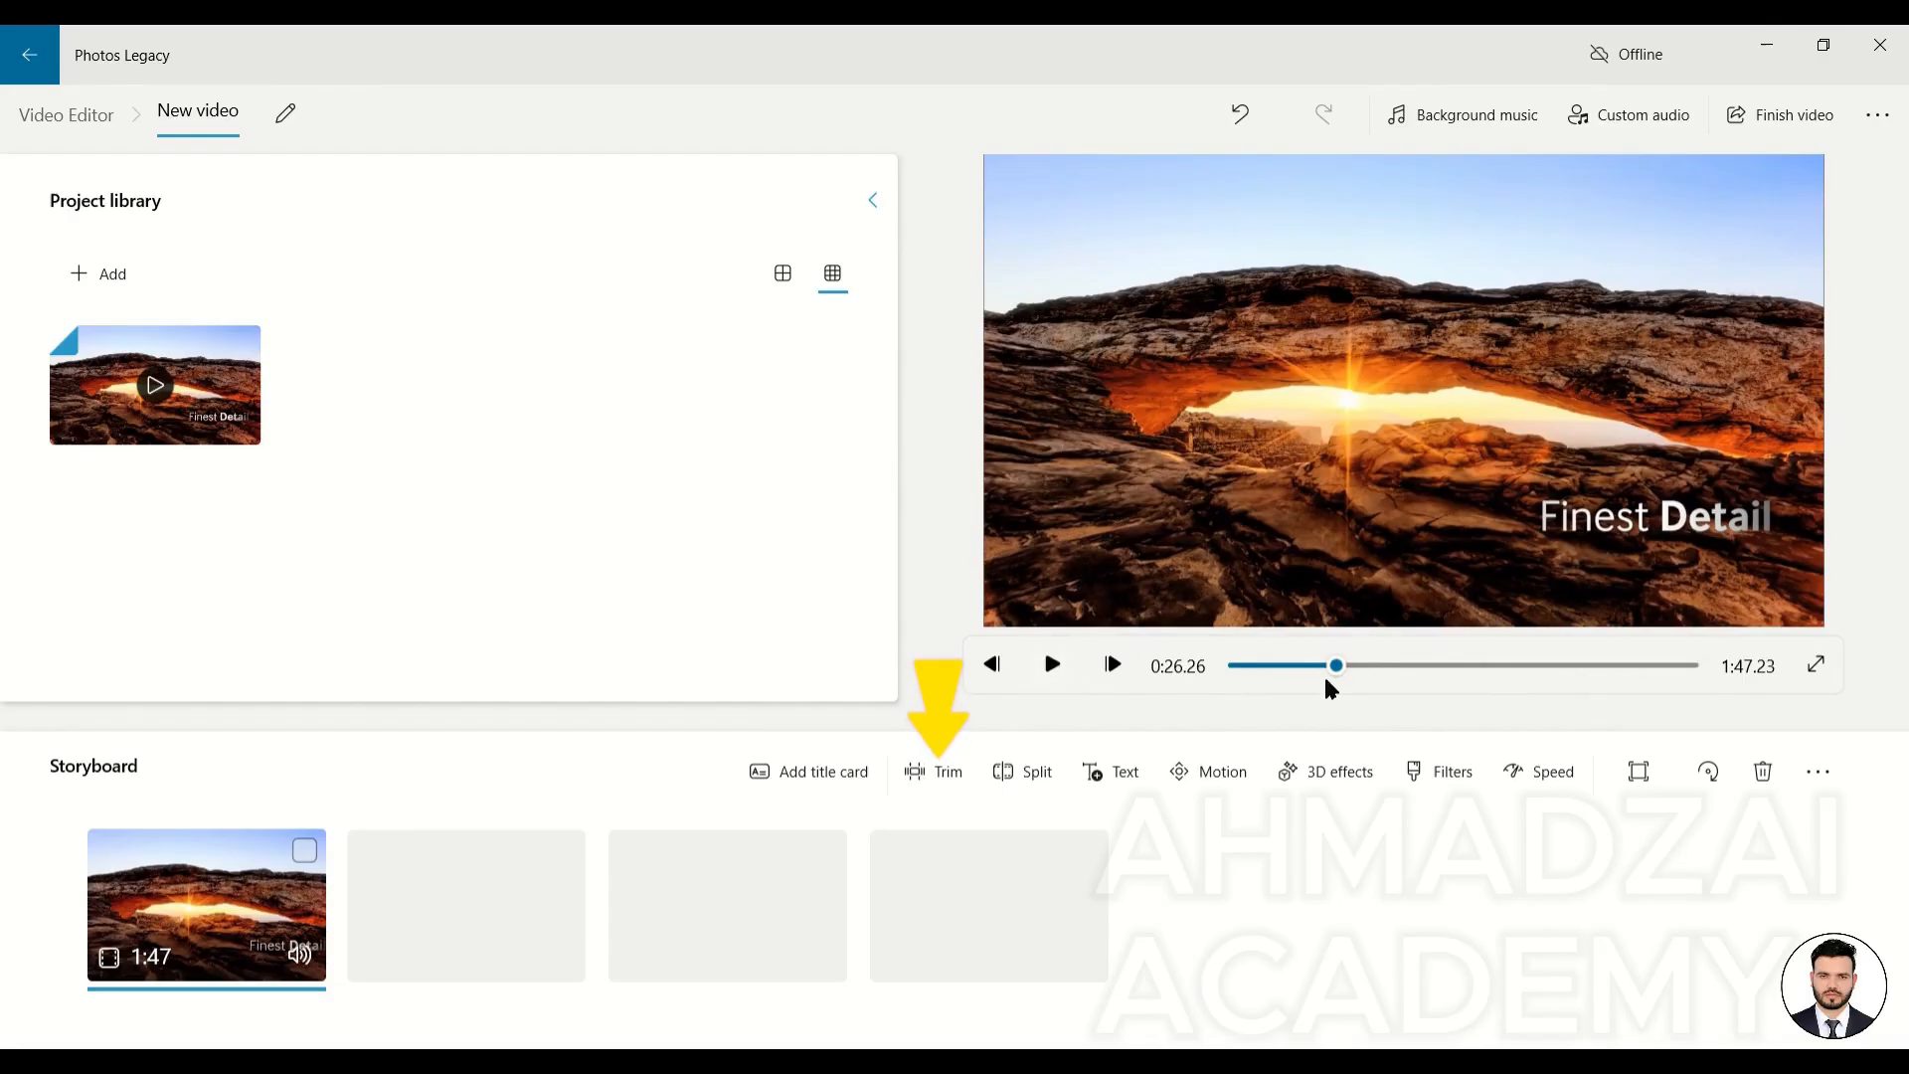
left_click(1349, 663)
Trim the storyboard clip so it starts at about 0:30.23 and ends at about 1:46.03
left_click(934, 774)
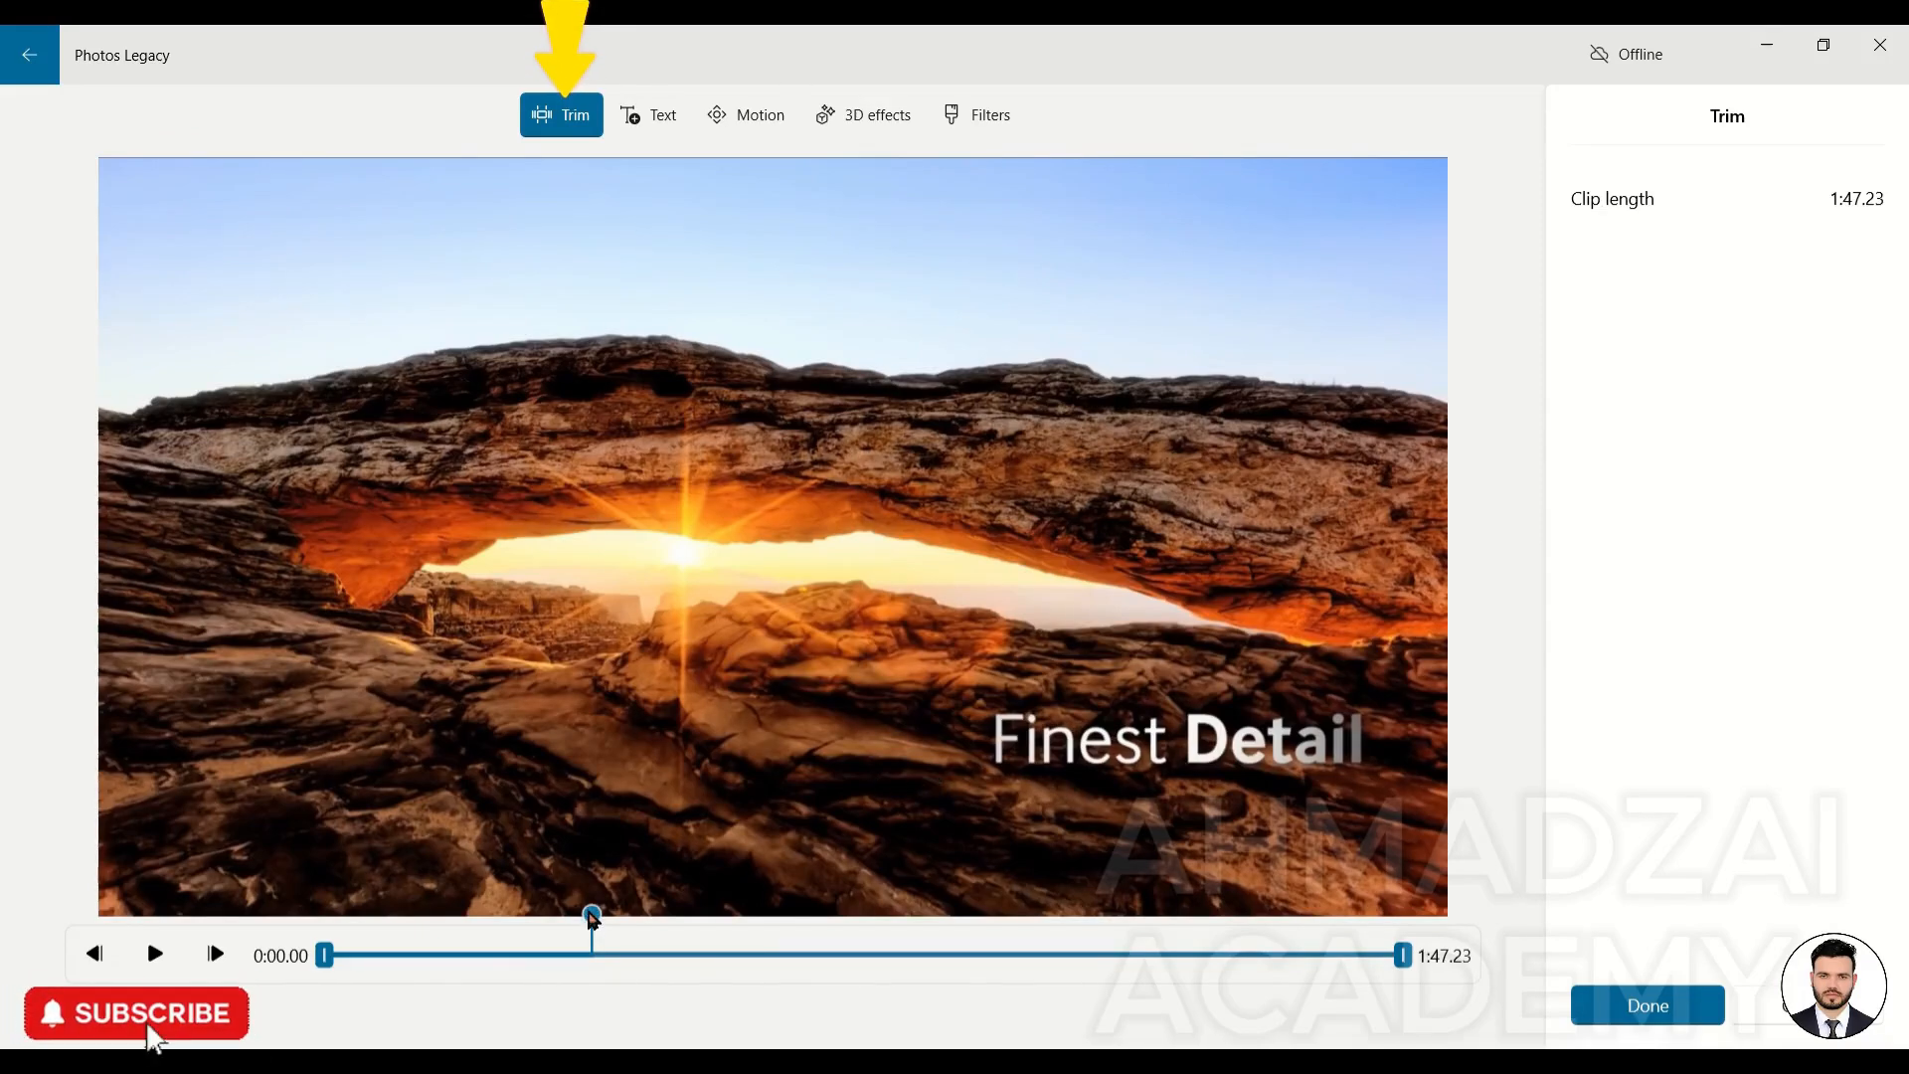
left_click(591, 917)
mouse_move(325, 958)
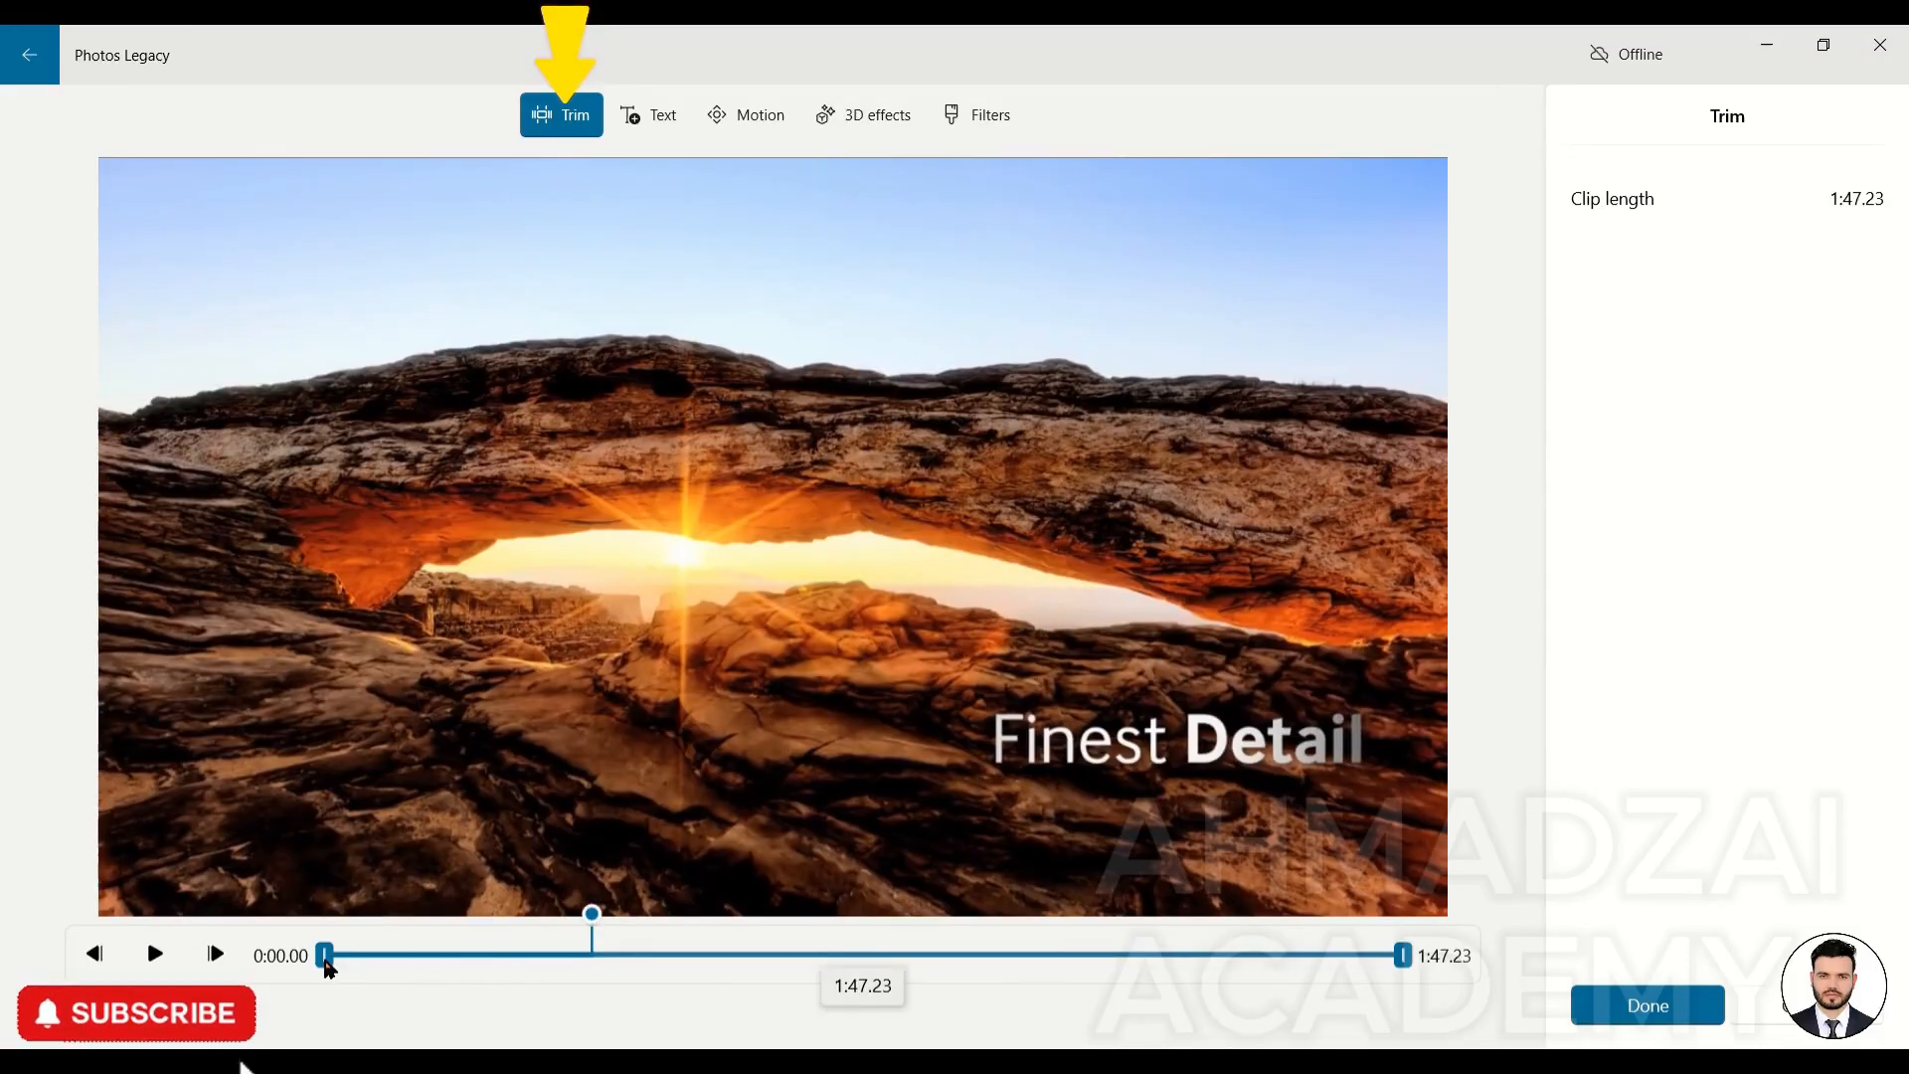
left_click_drag(328, 968, 601, 962)
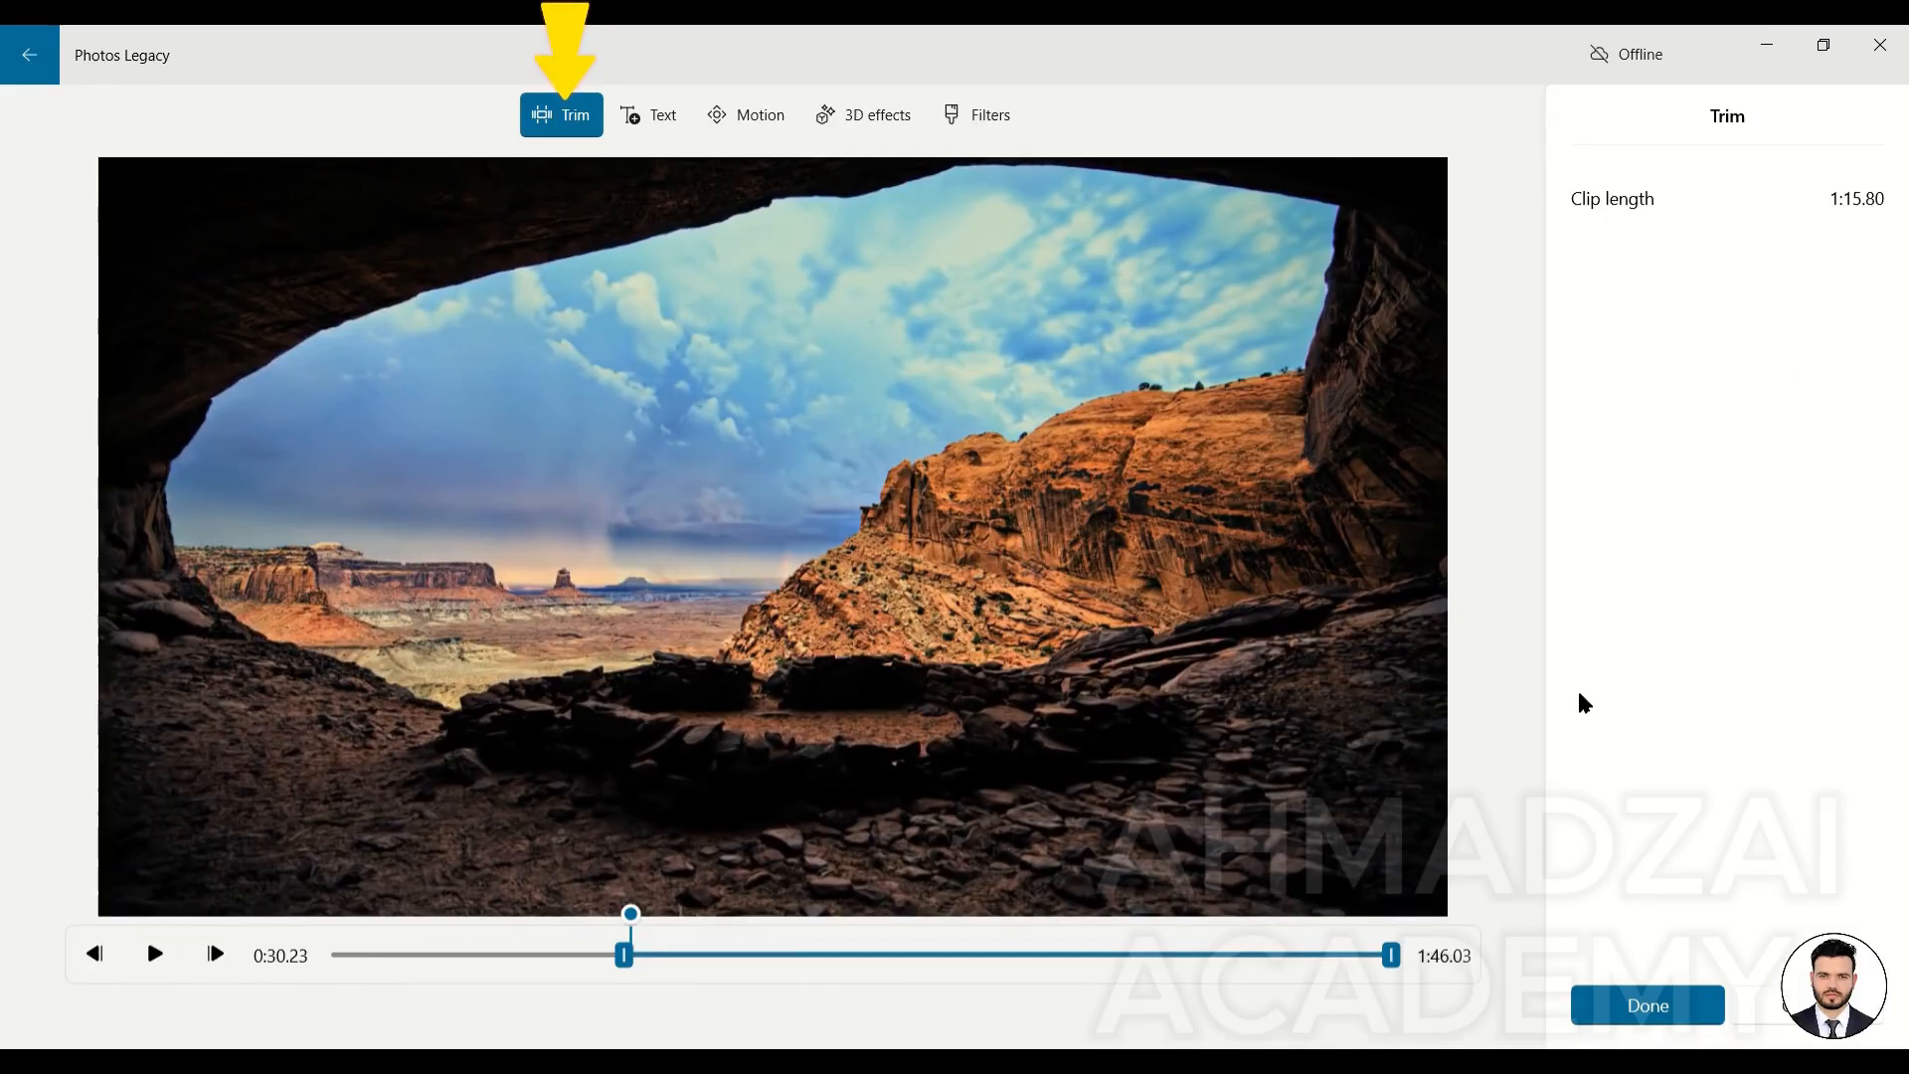
left_click(1618, 1003)
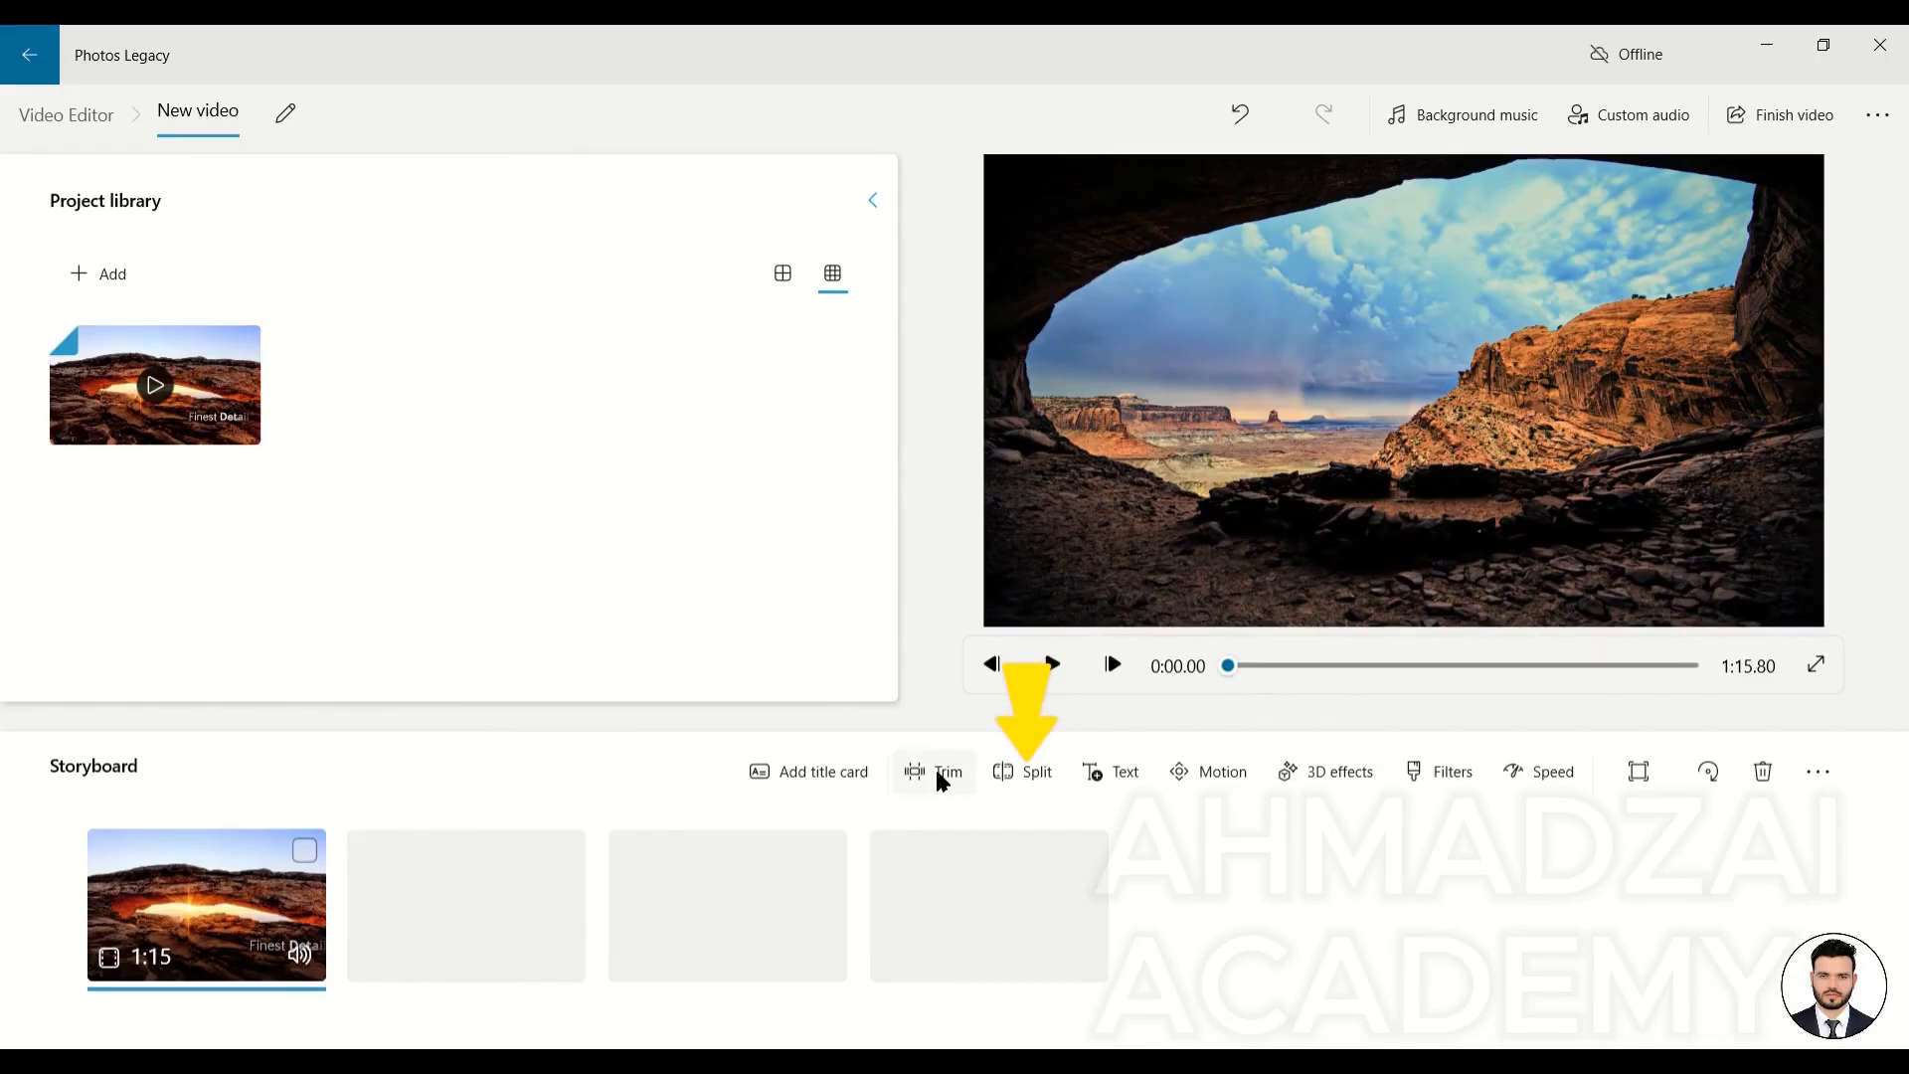
Split the trimmed clip at about 5.73 seconds, and split the remaining footage to make a second clip of about 5.4 seconds
left_click(1034, 773)
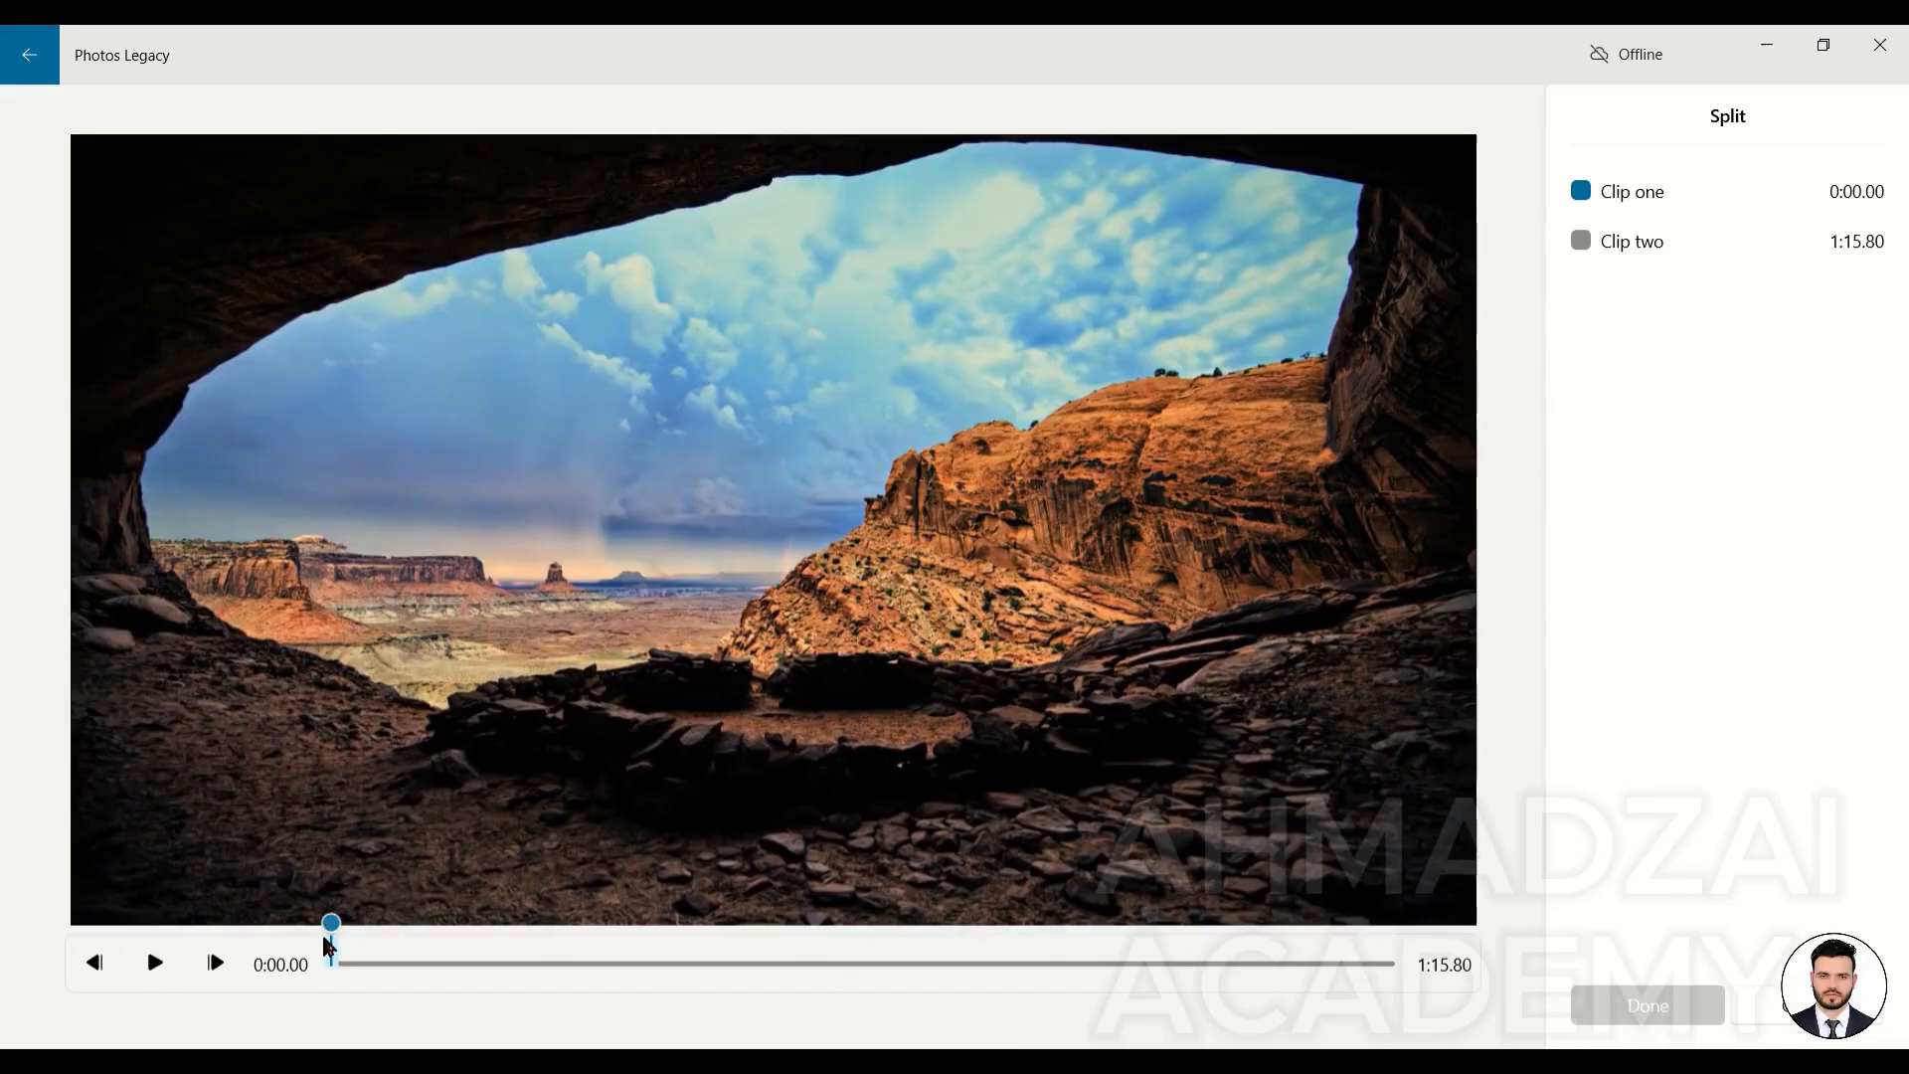
left_click_drag(333, 962, 433, 966)
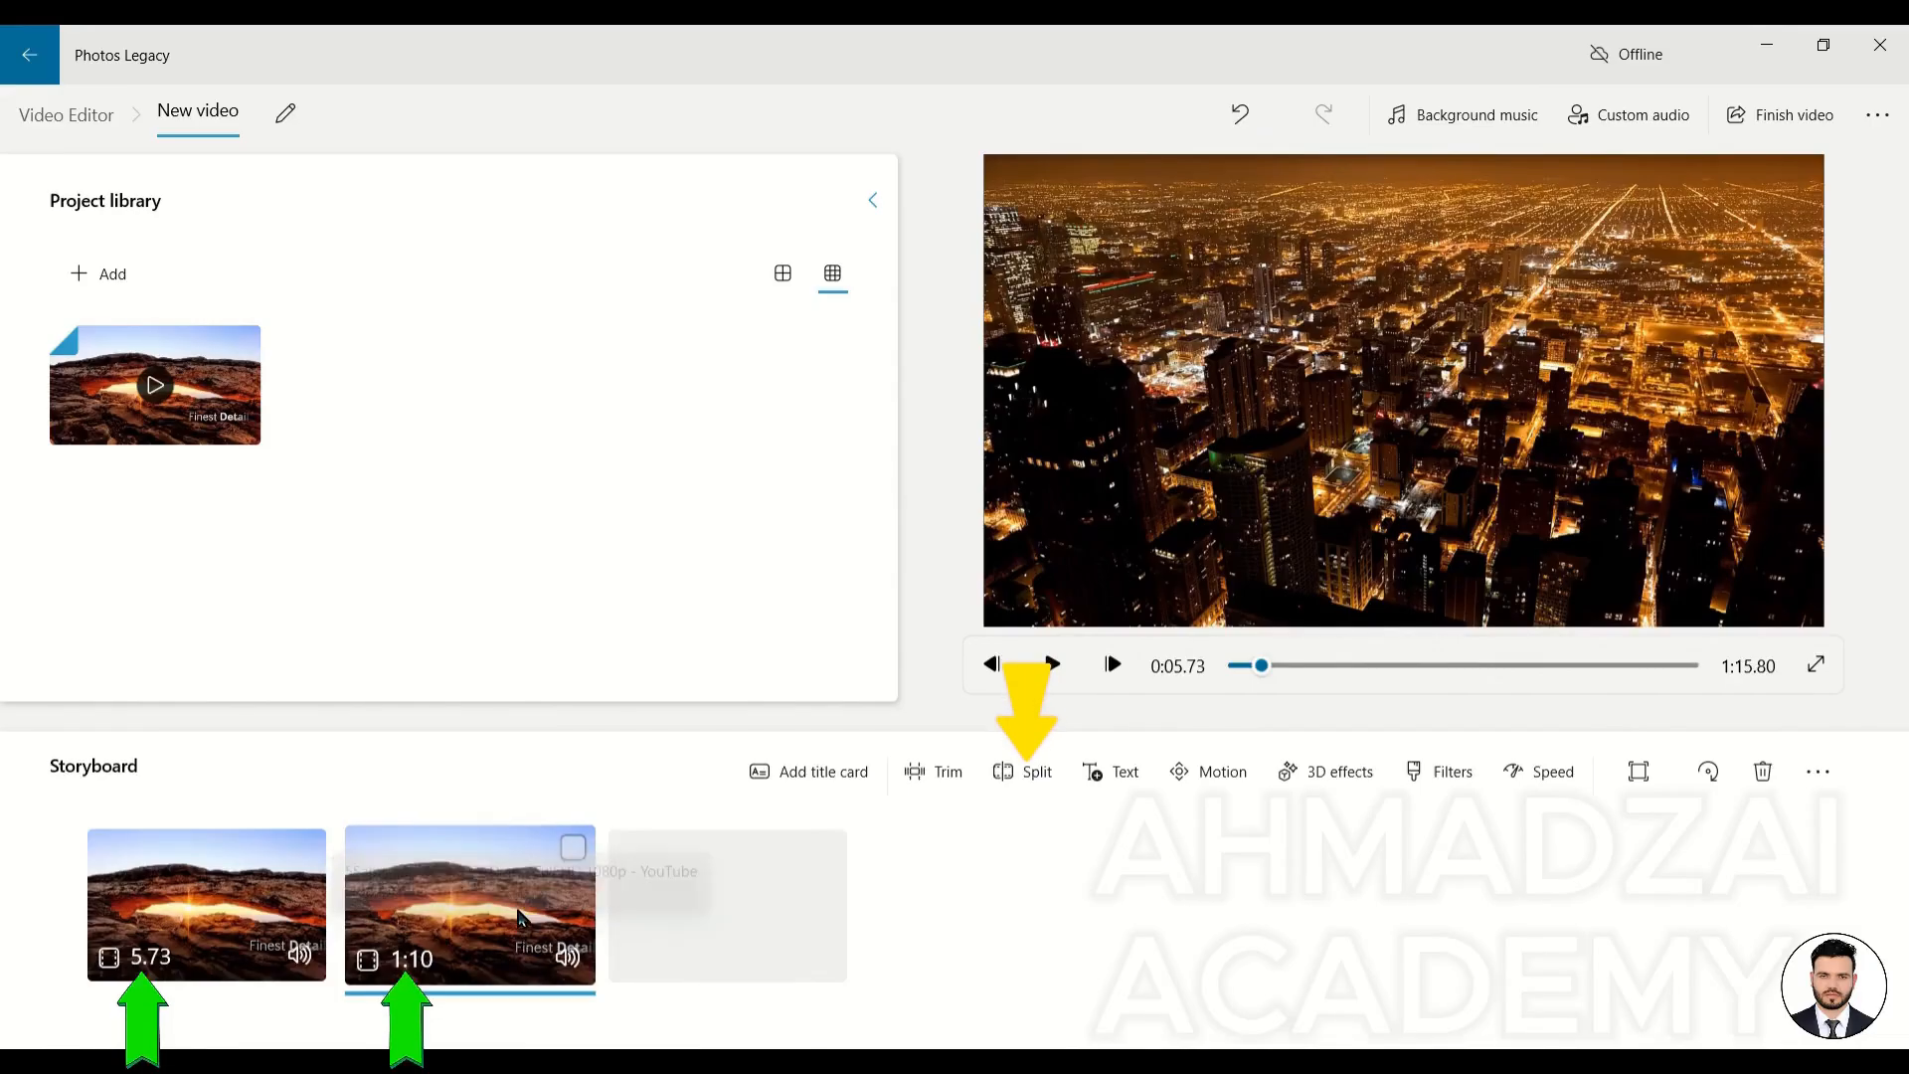
left_click(1024, 775)
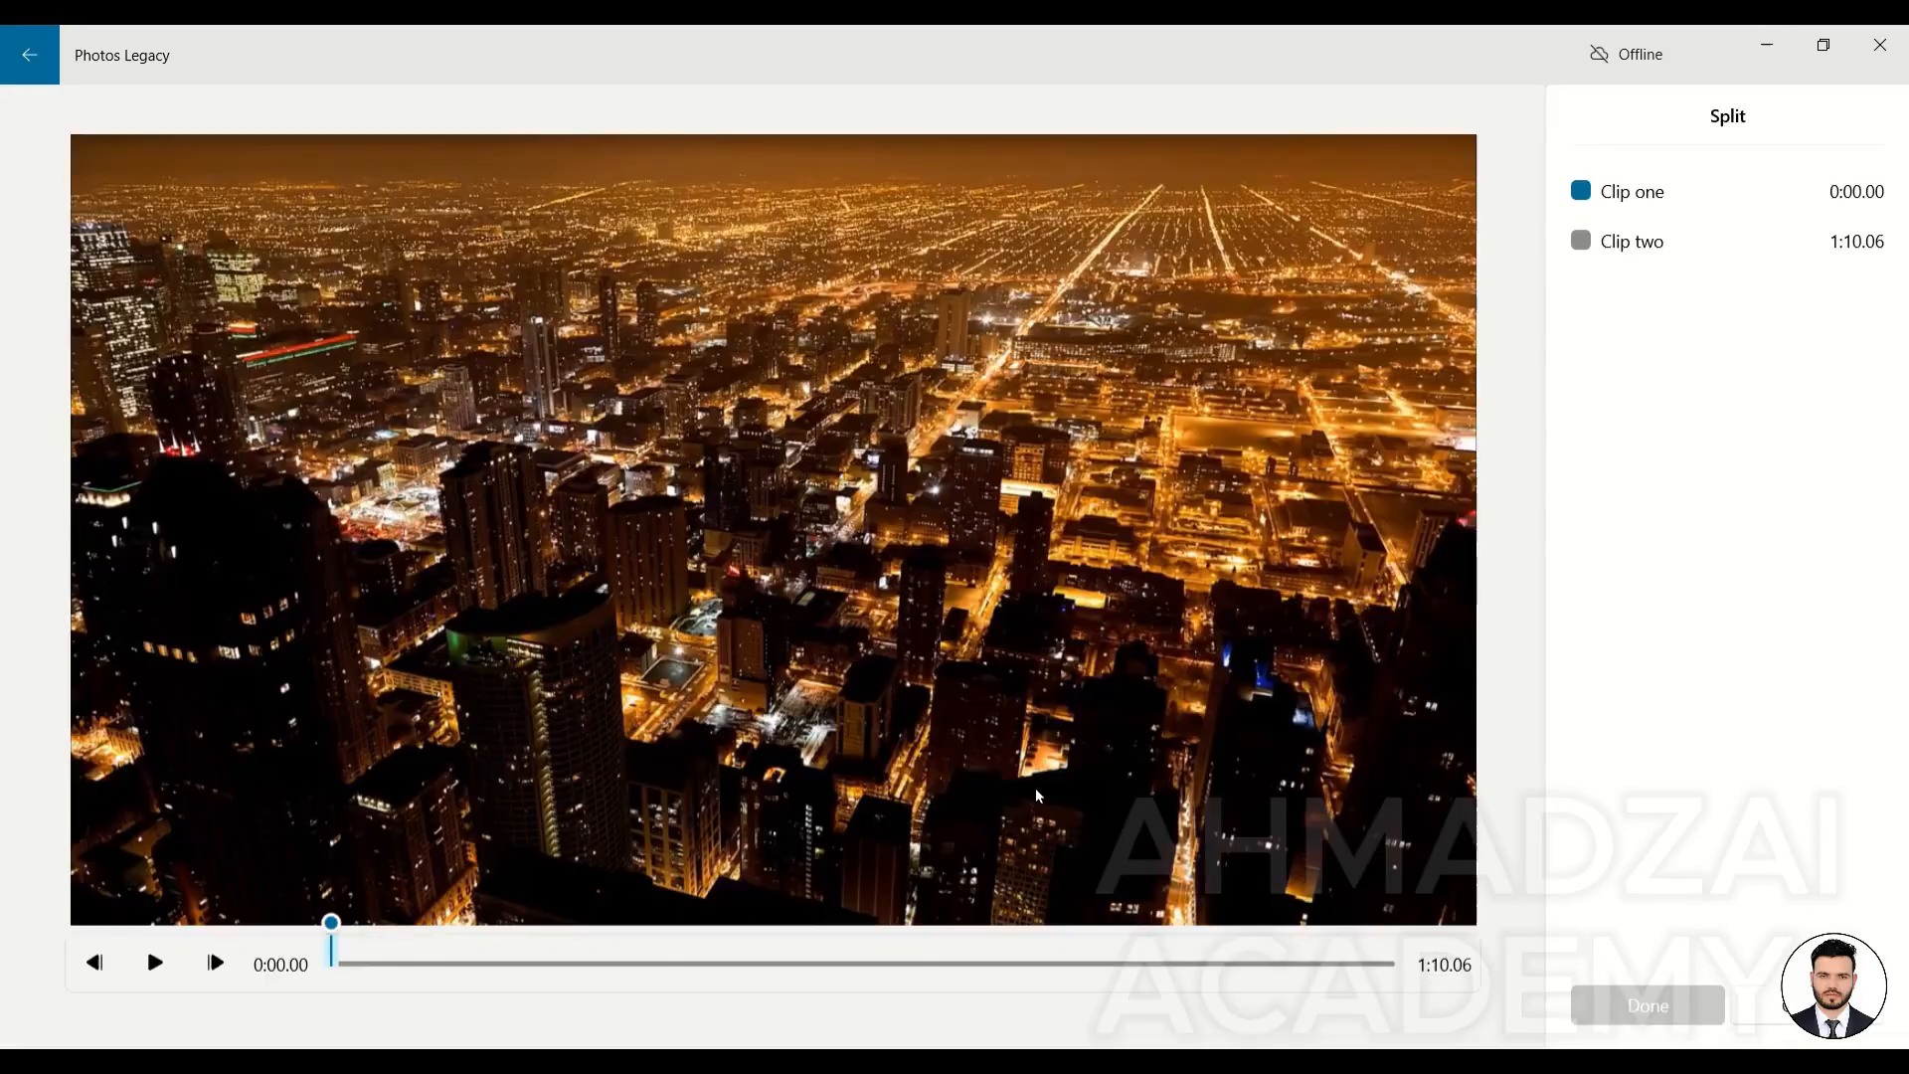
left_click_drag(331, 957, 429, 964)
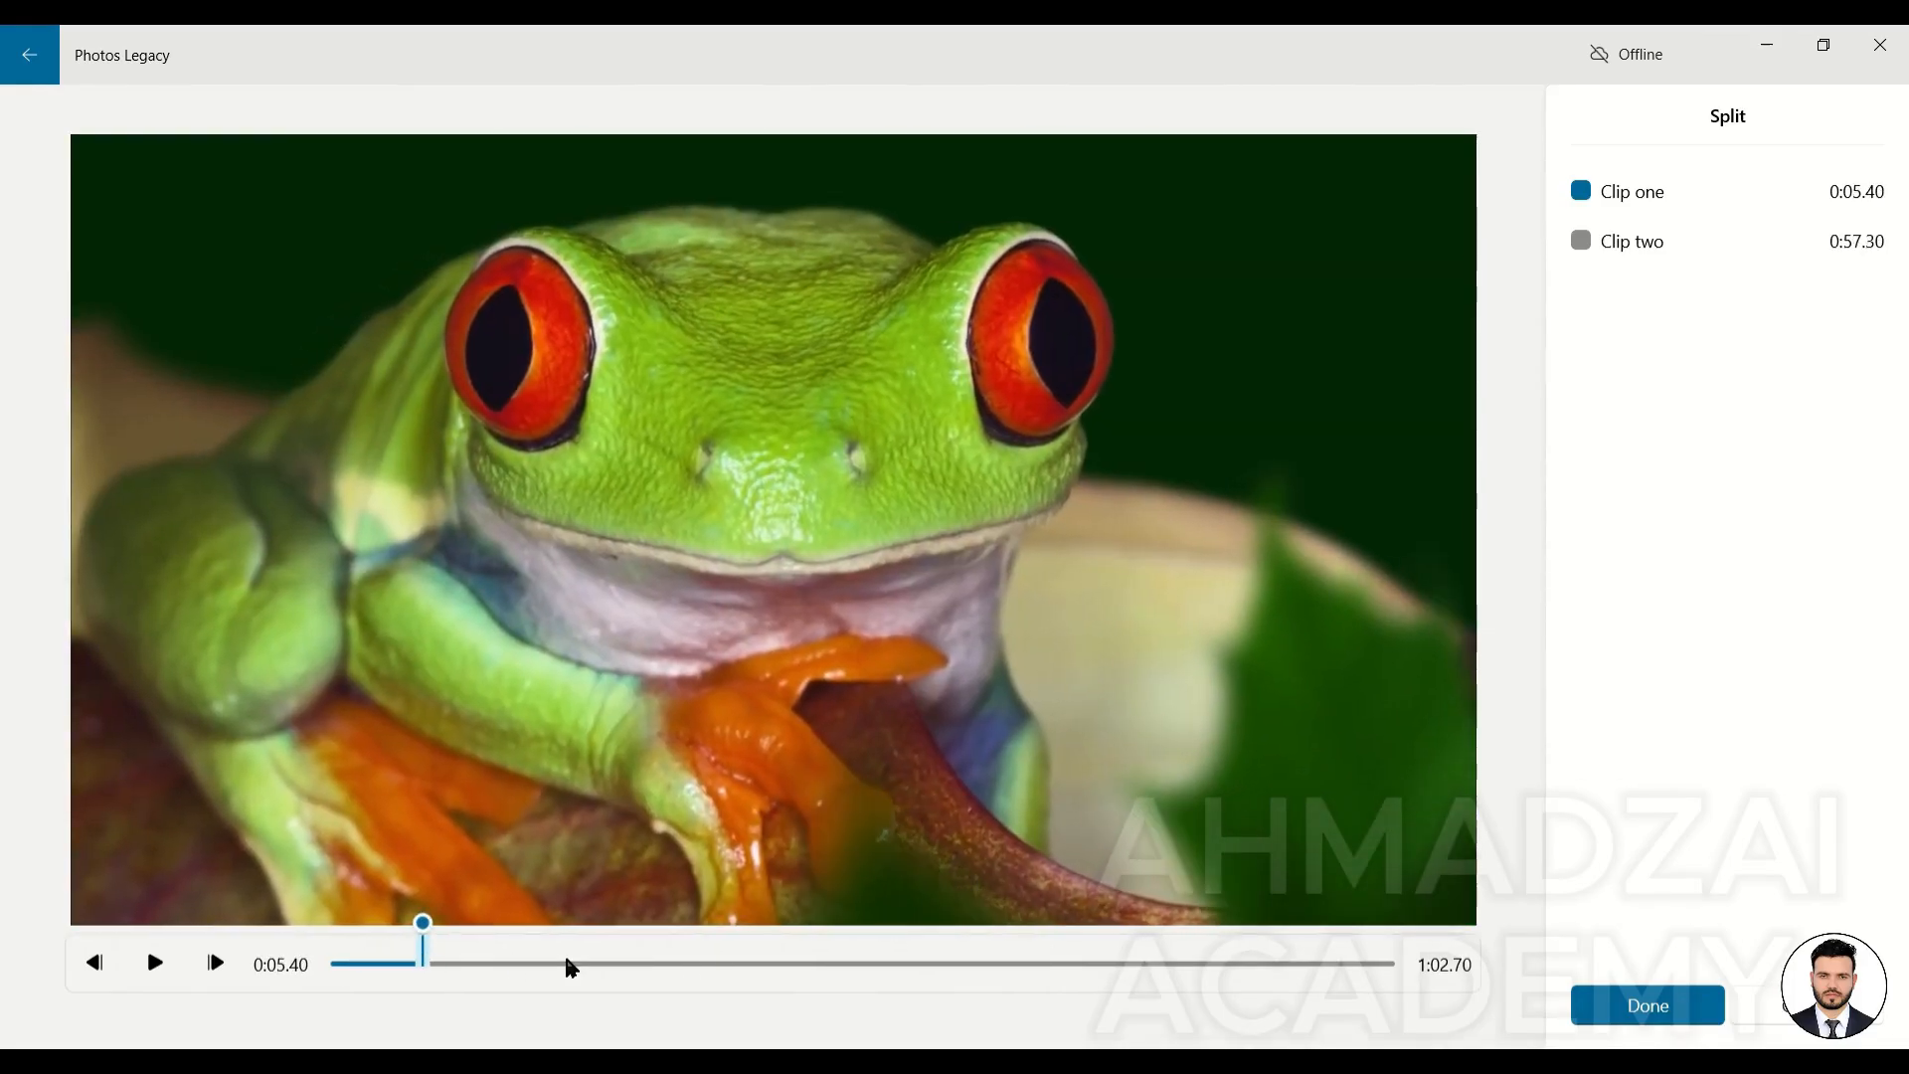
left_click(1680, 1009)
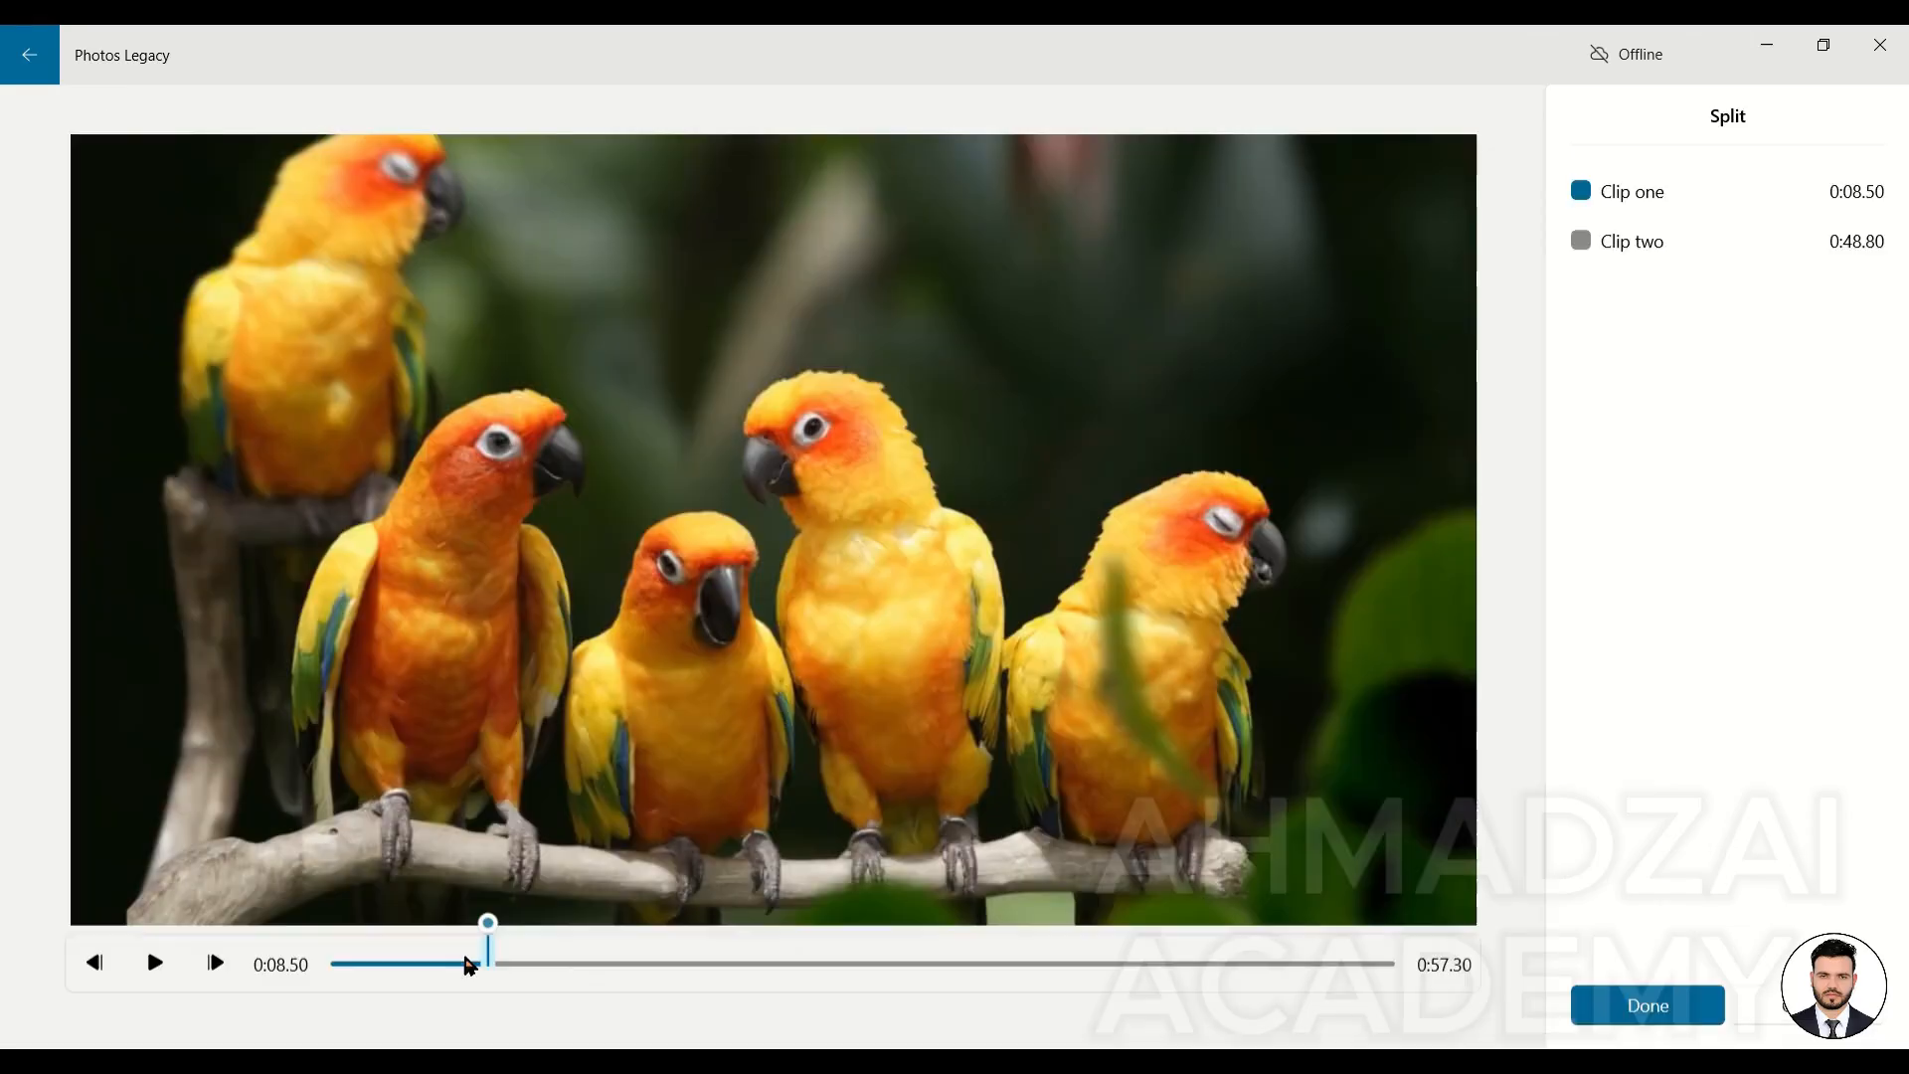
Split the remaining footage twice more to make a third clip of about 10.23 seconds and a fourth of about 5.93 seconds
left_click_drag(467, 964, 497, 964)
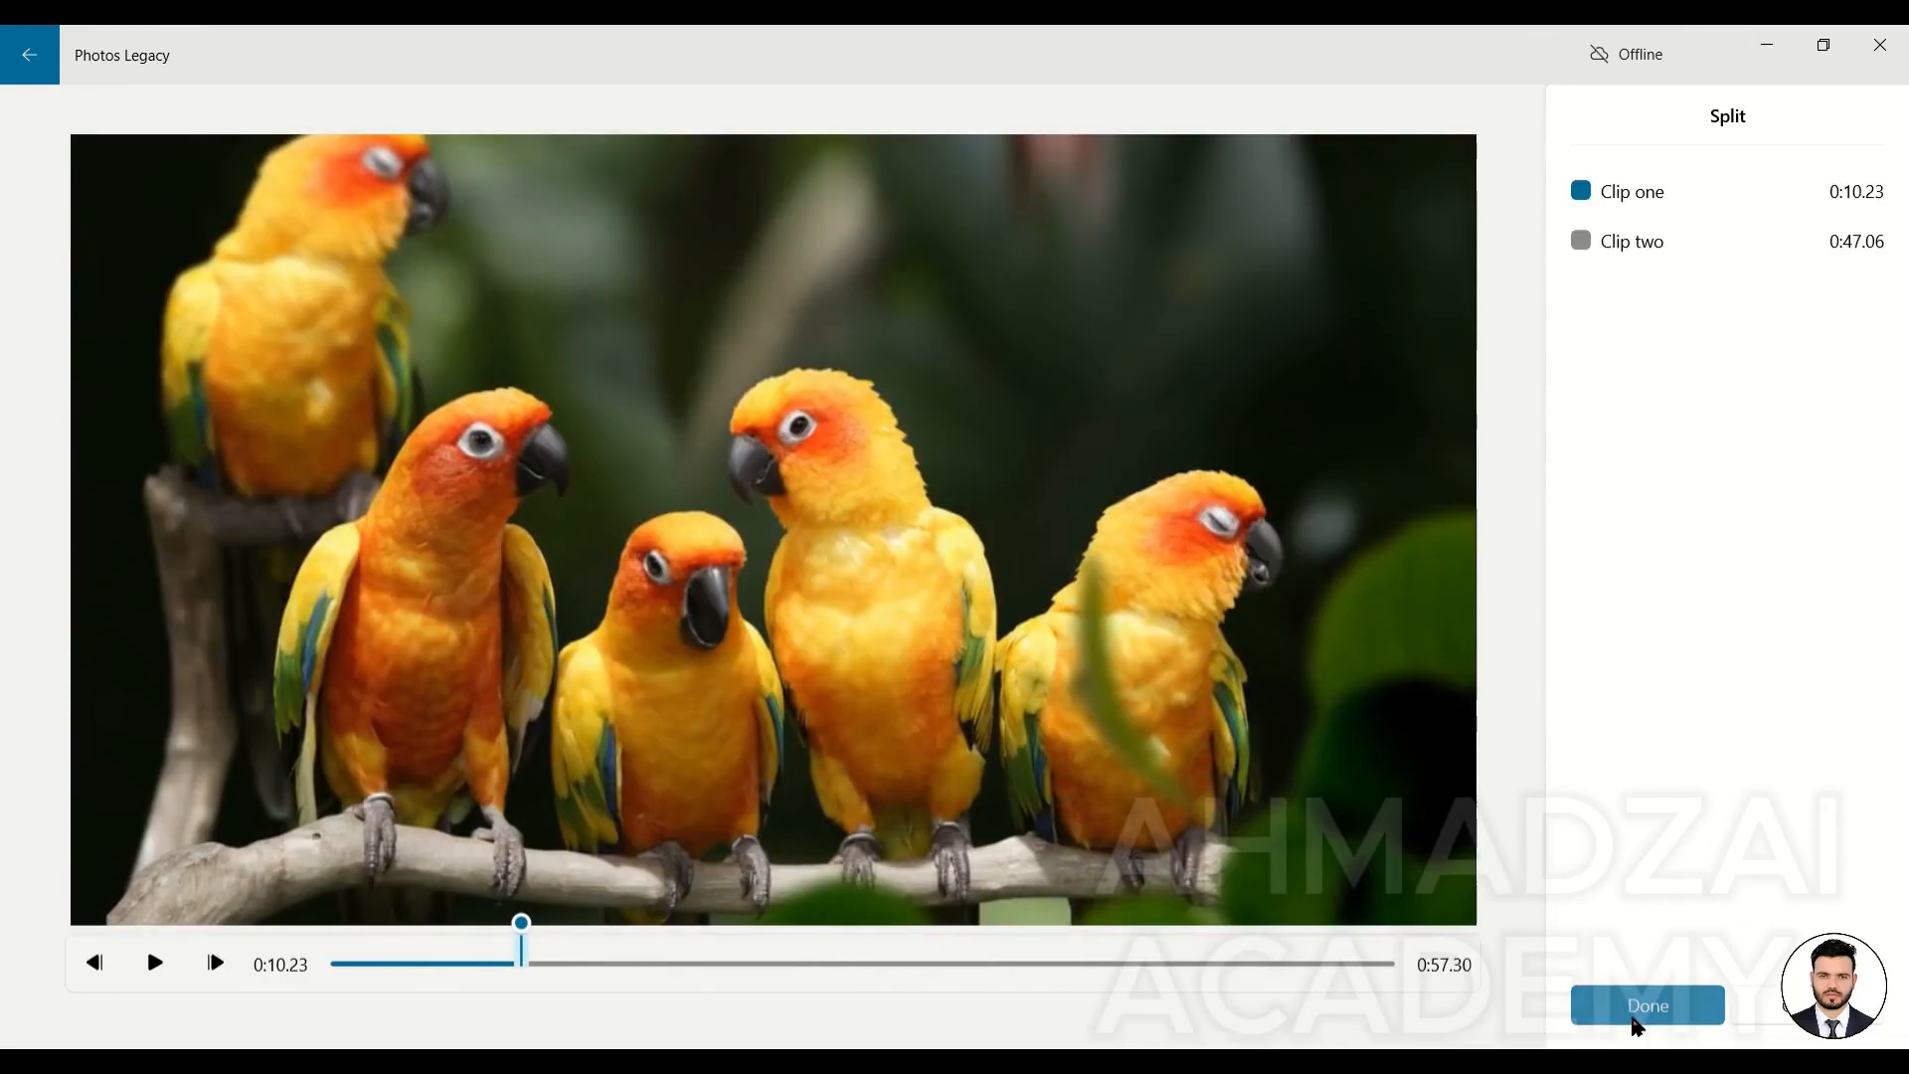
left_click(1636, 1019)
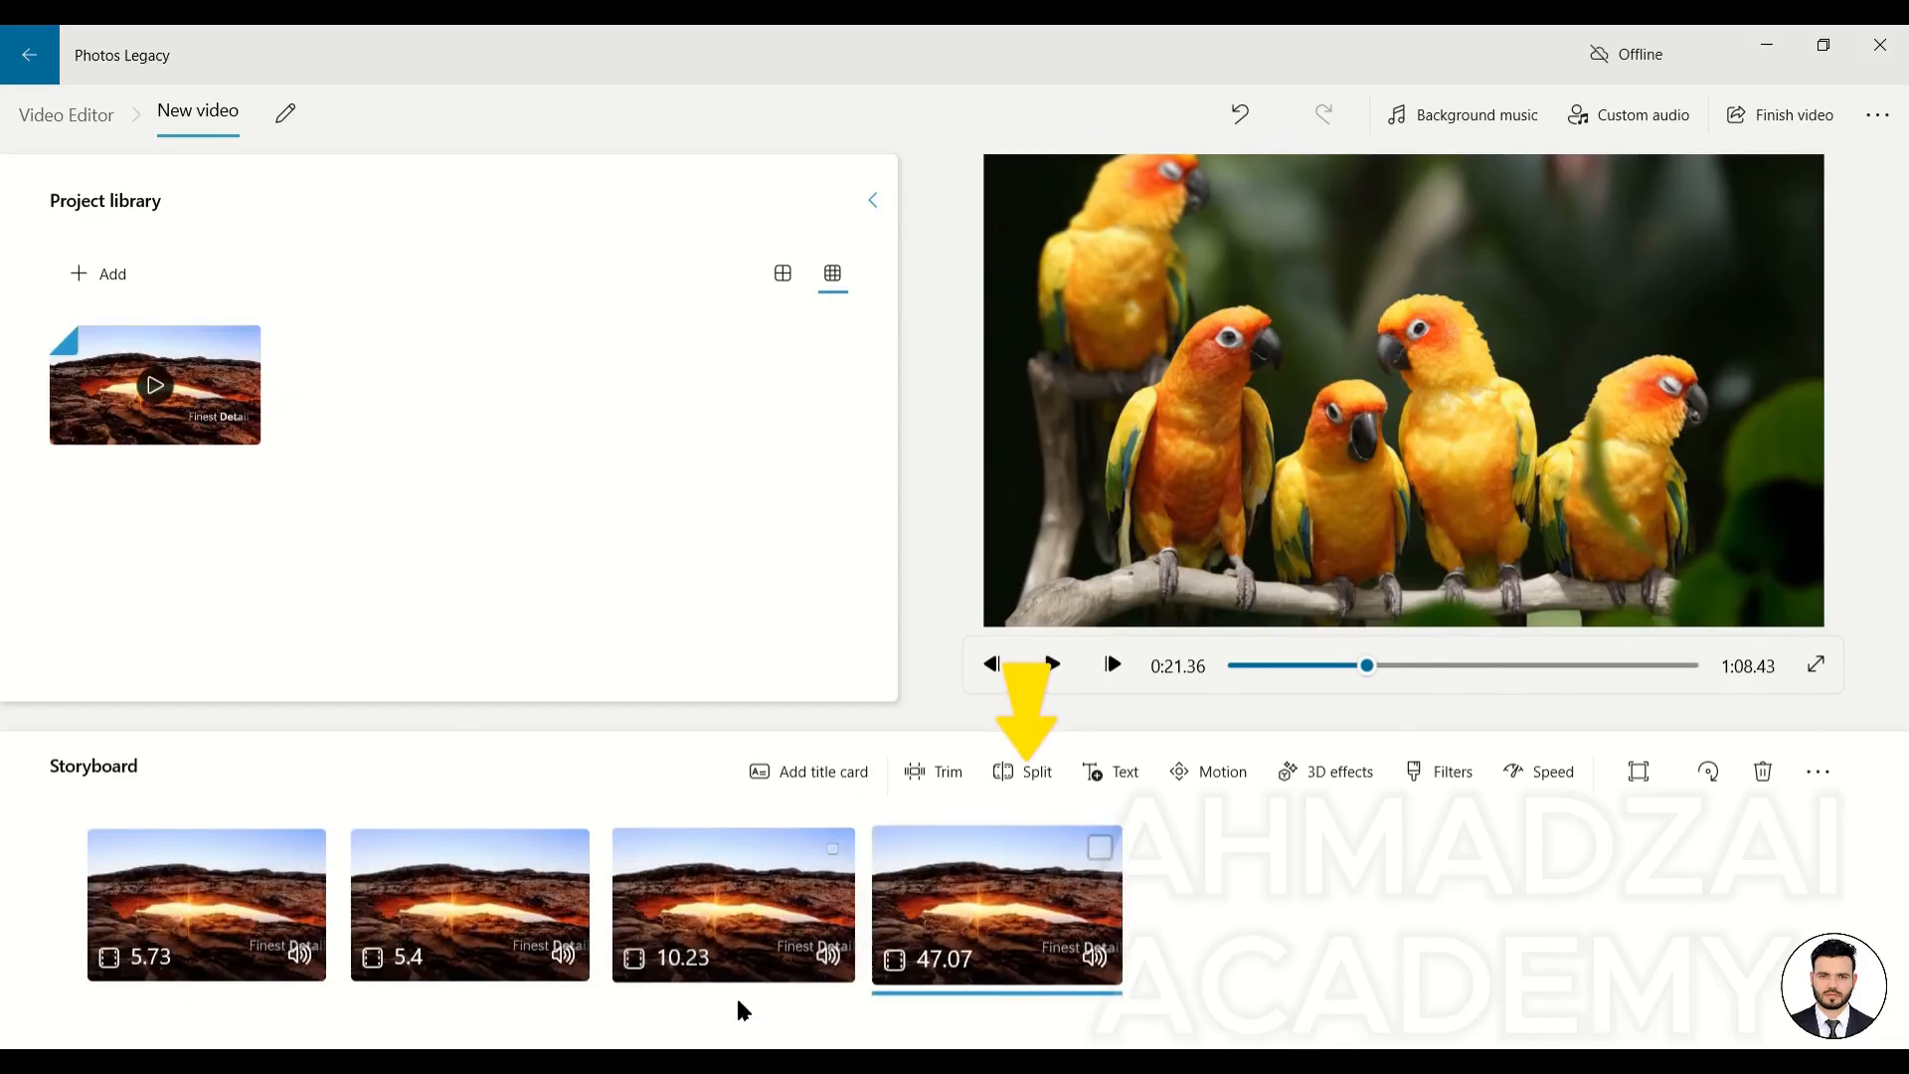
left_click(1040, 777)
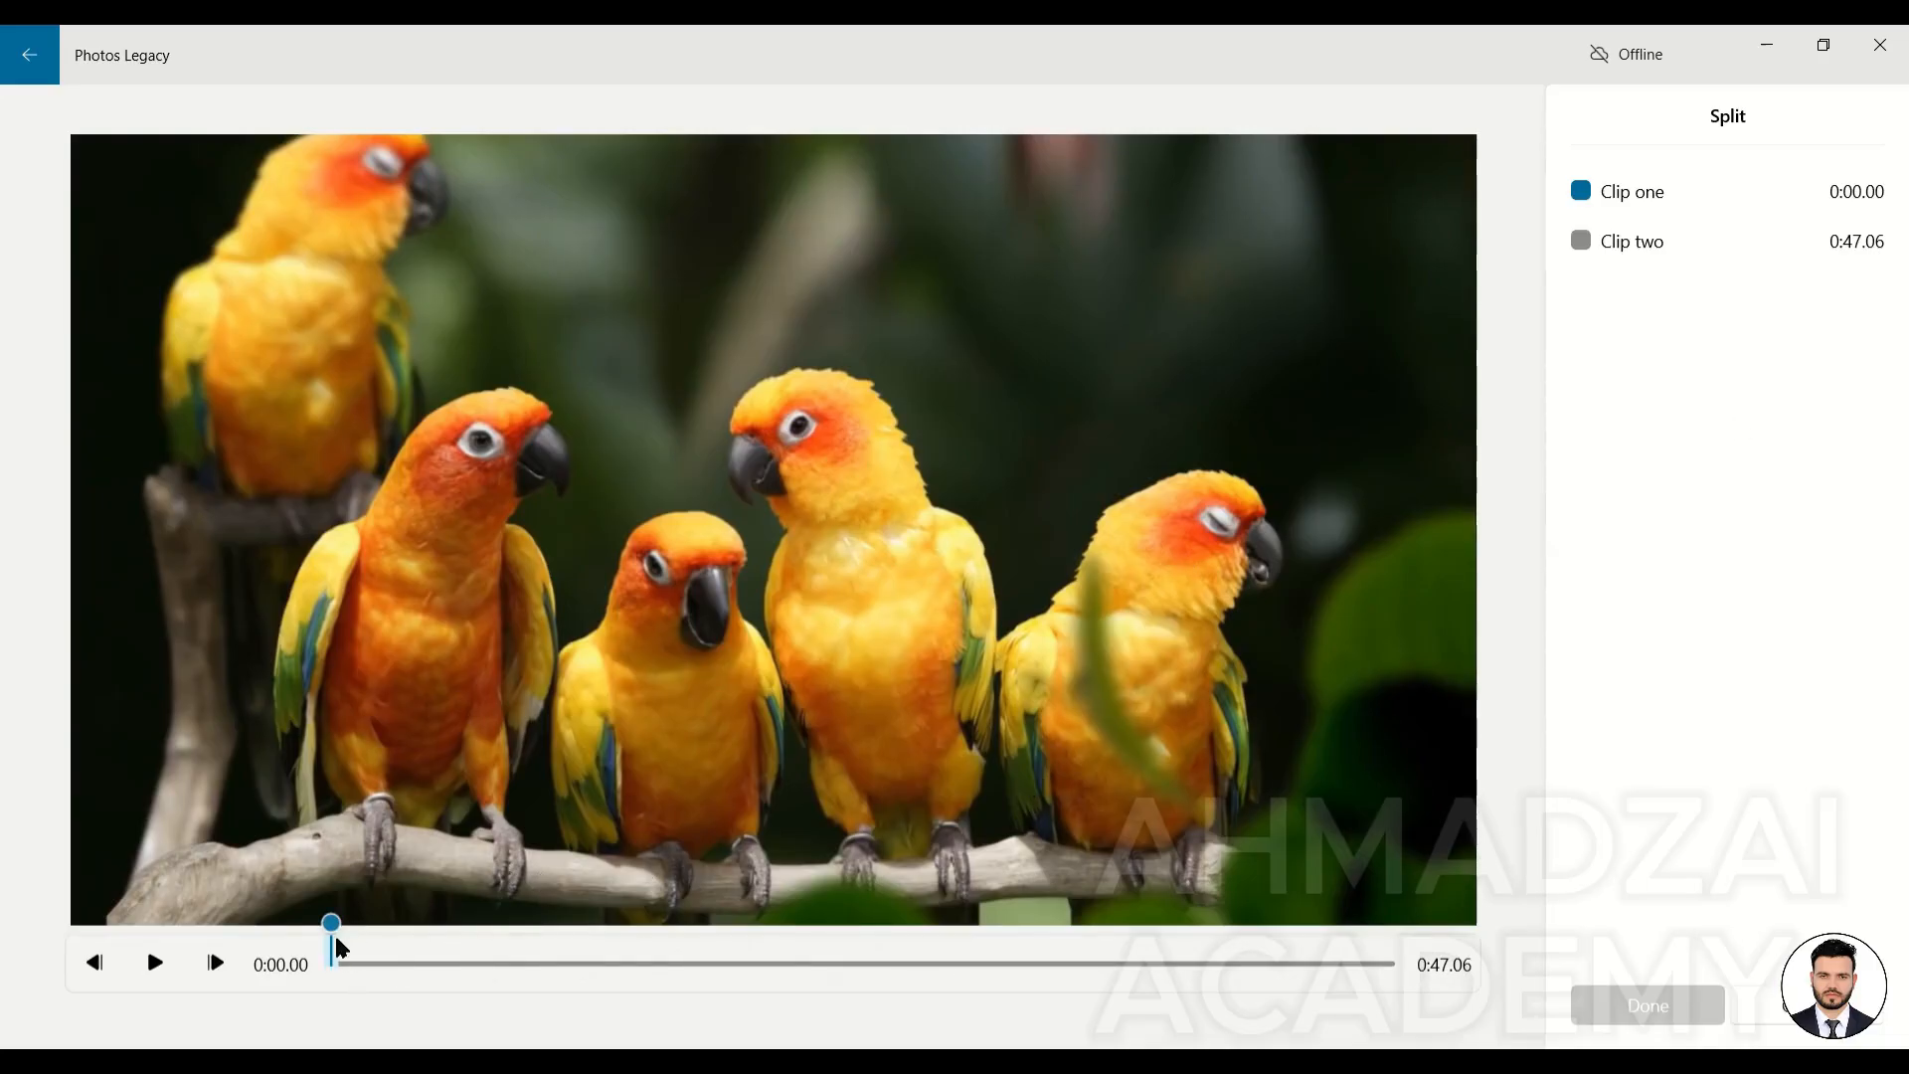
left_click_drag(333, 949, 470, 970)
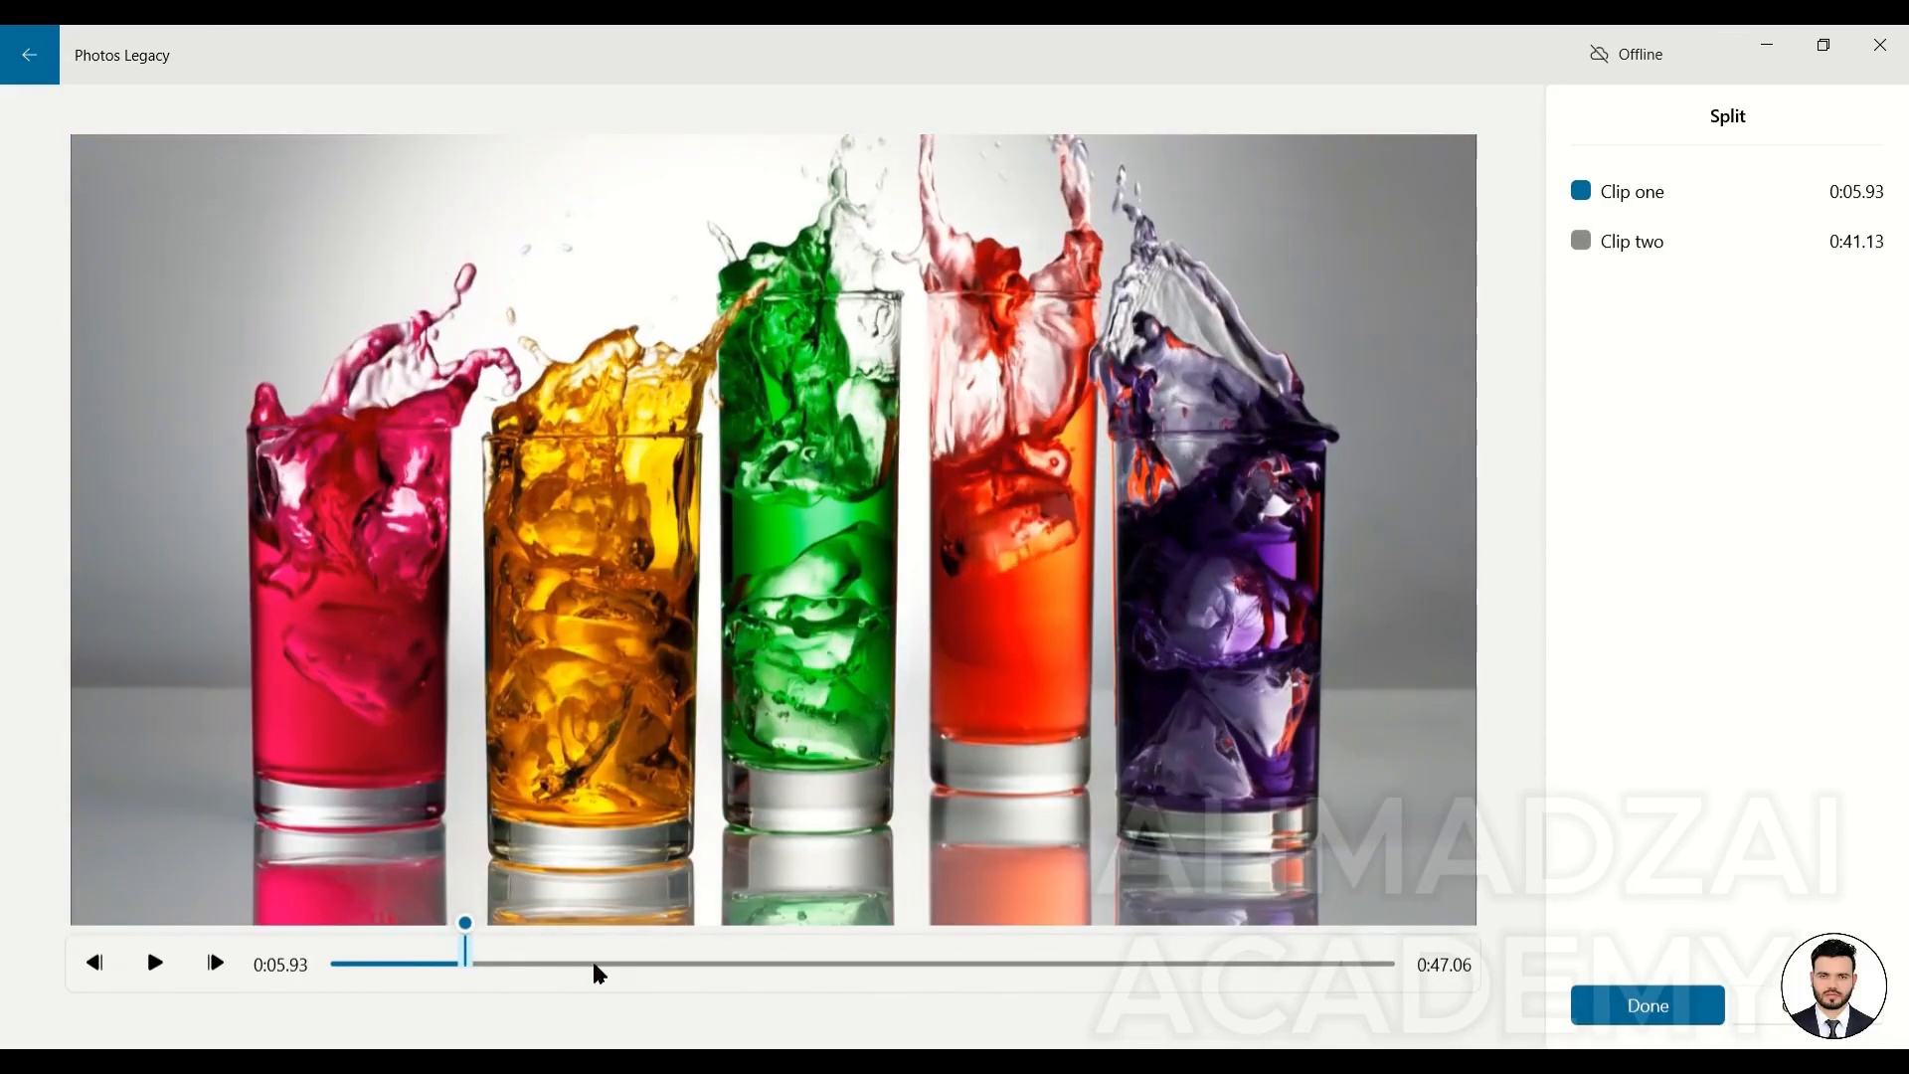
left_click(1604, 1000)
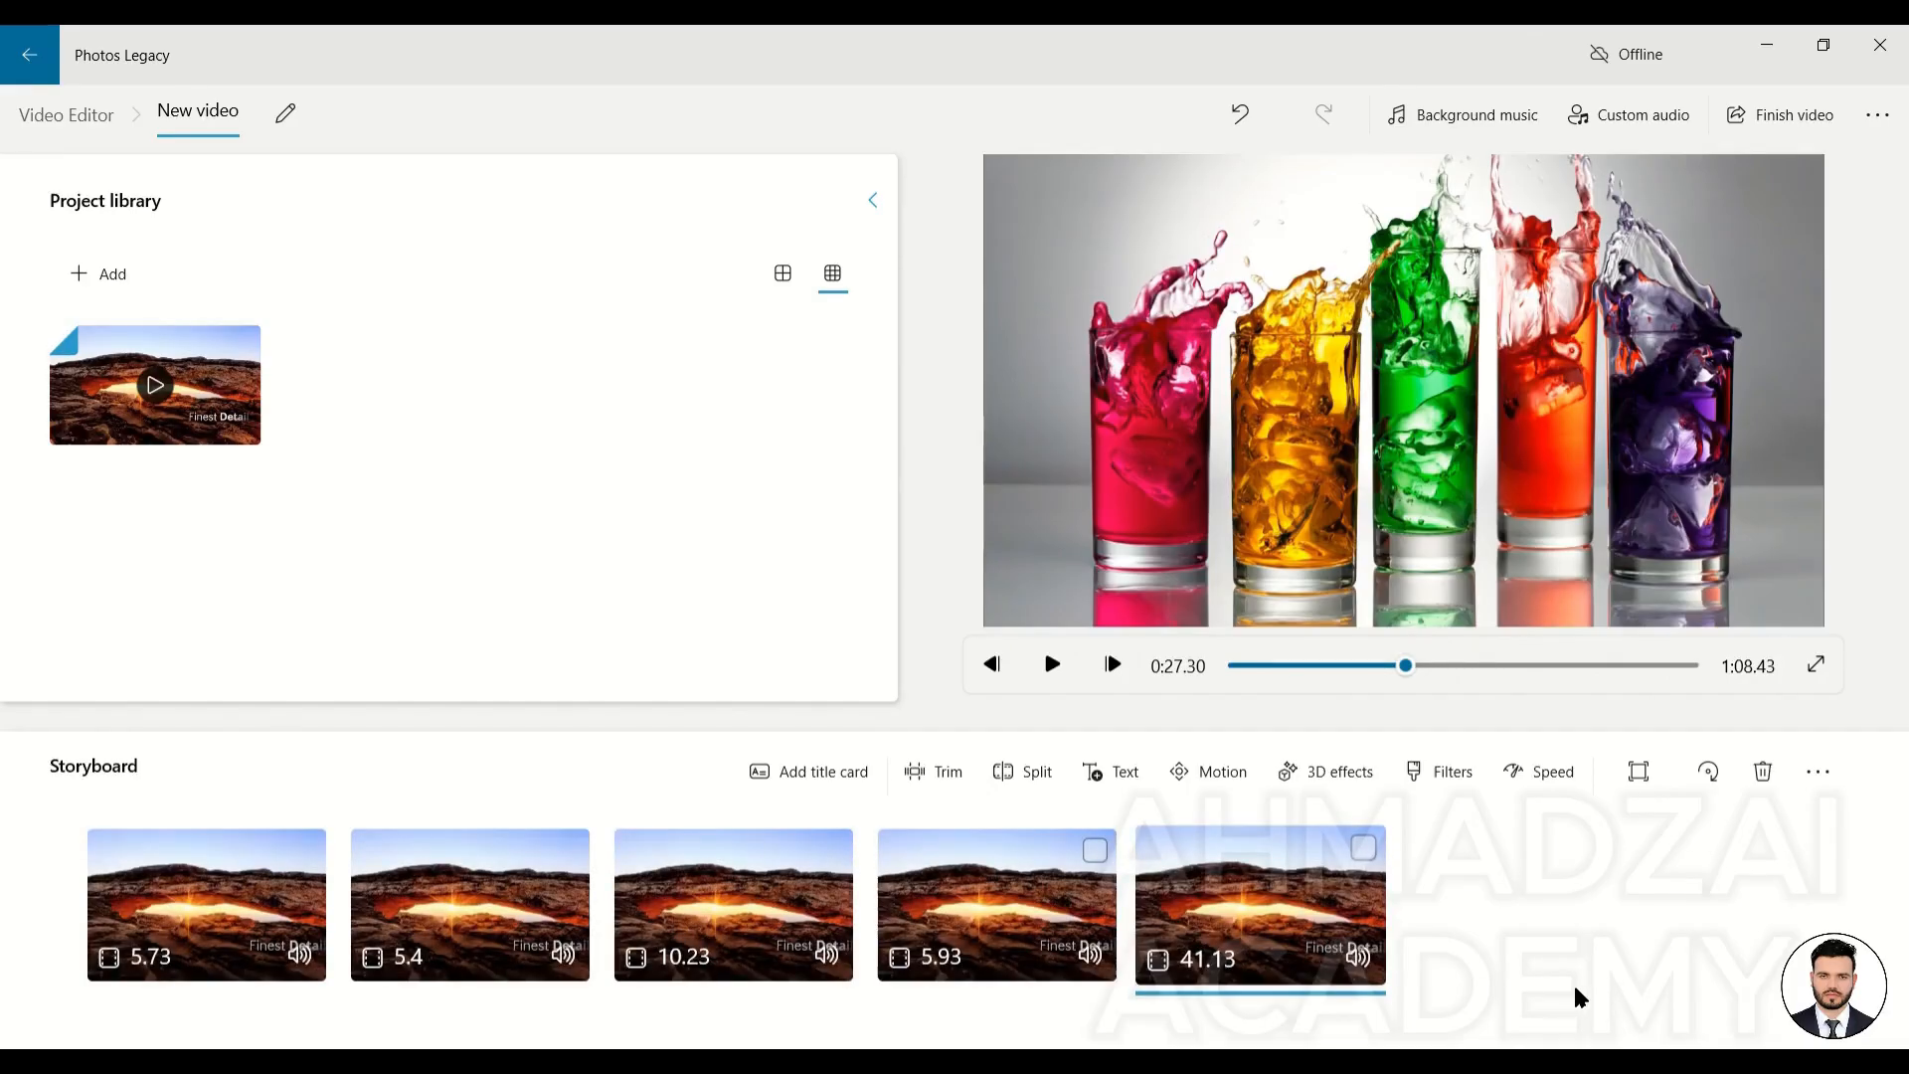
Split the last clip at about 10.06 seconds and delete the leftover final piece from the storyboard
left_click(1027, 776)
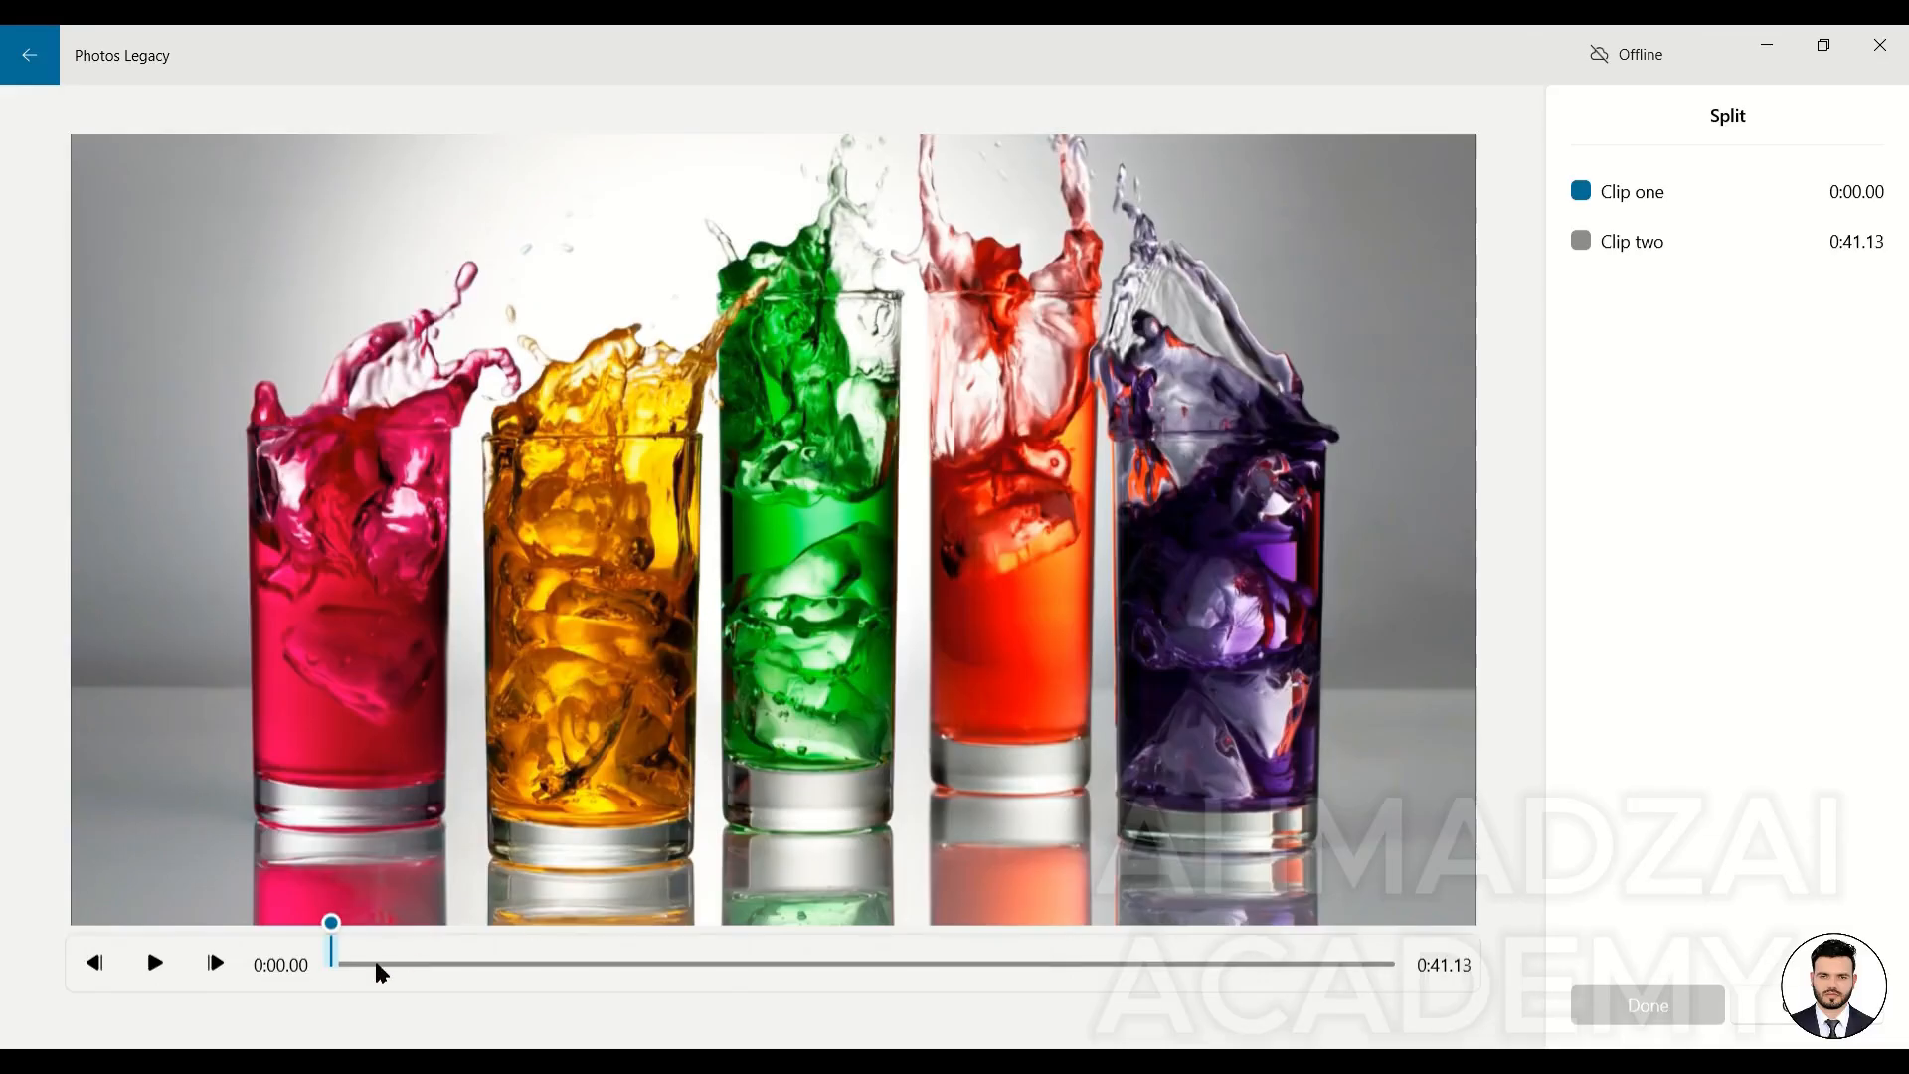
left_click_drag(336, 960, 593, 964)
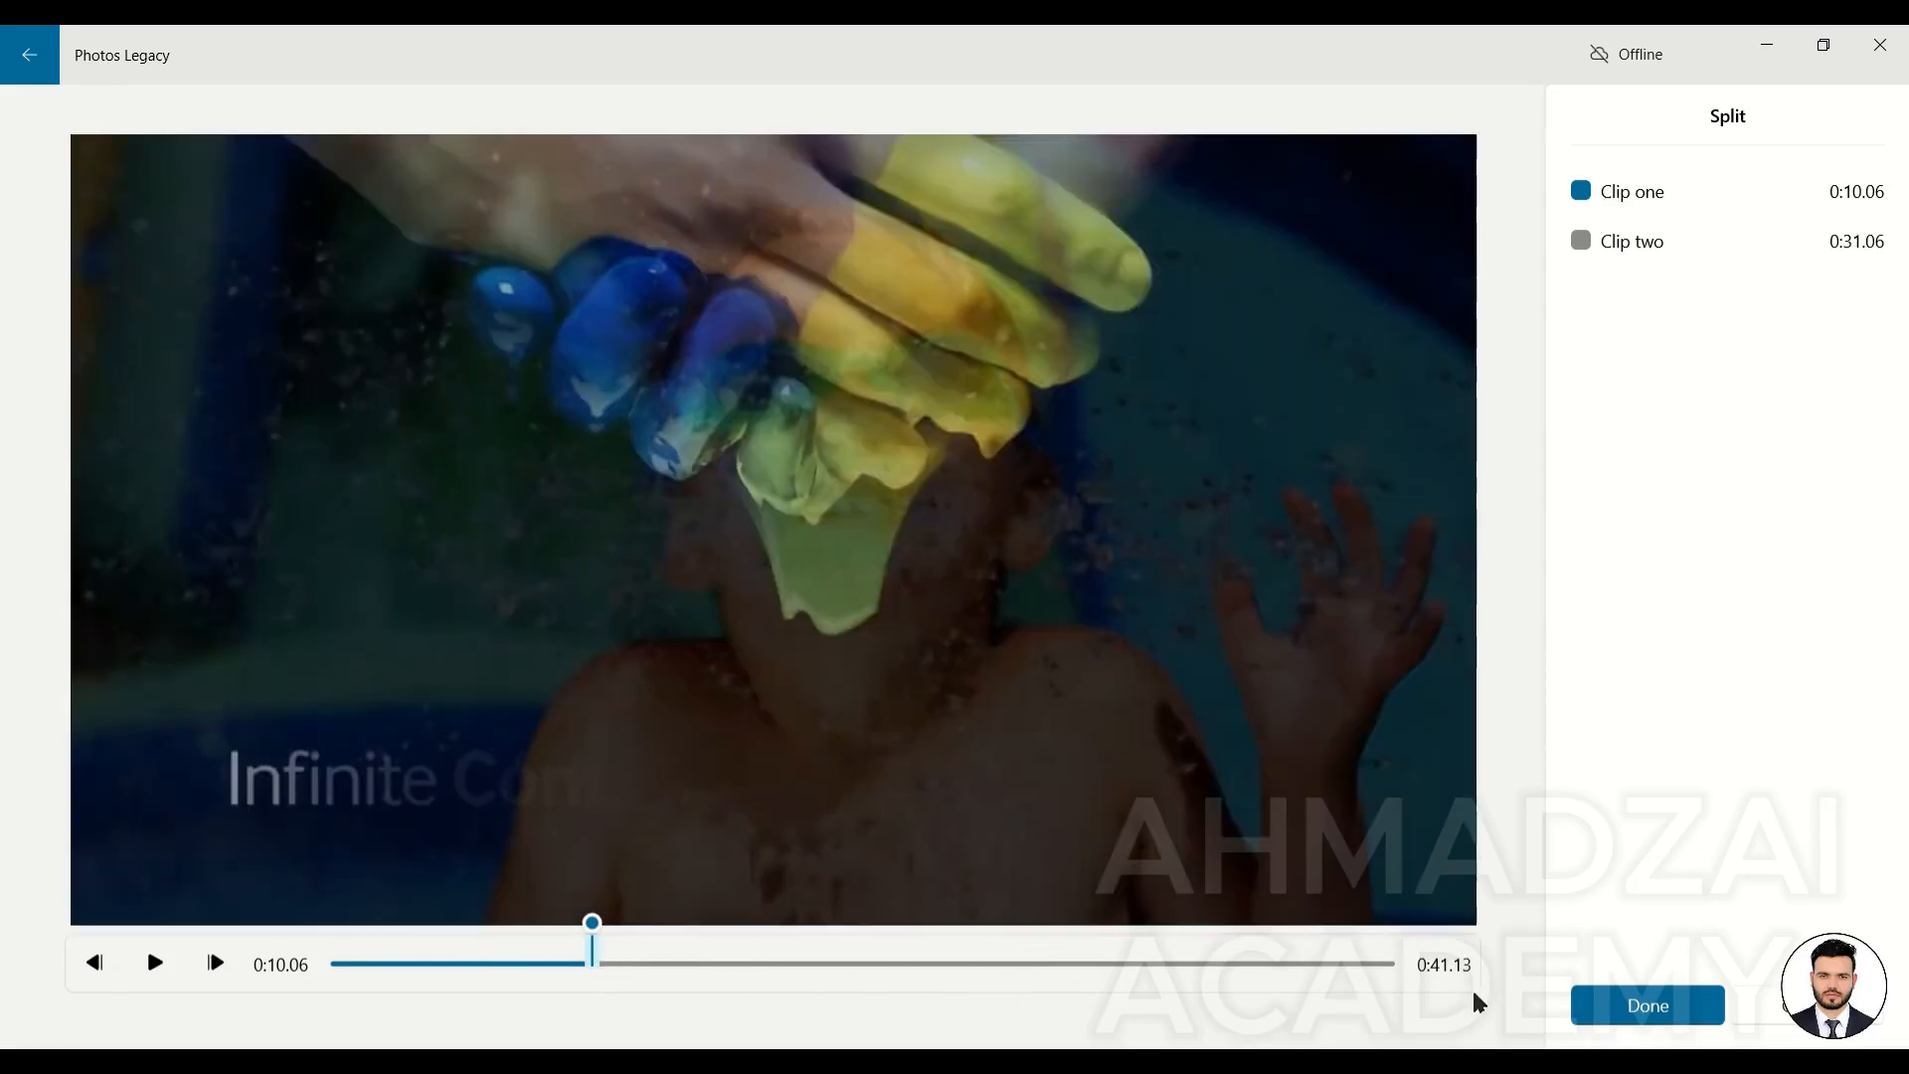
left_click(1645, 1006)
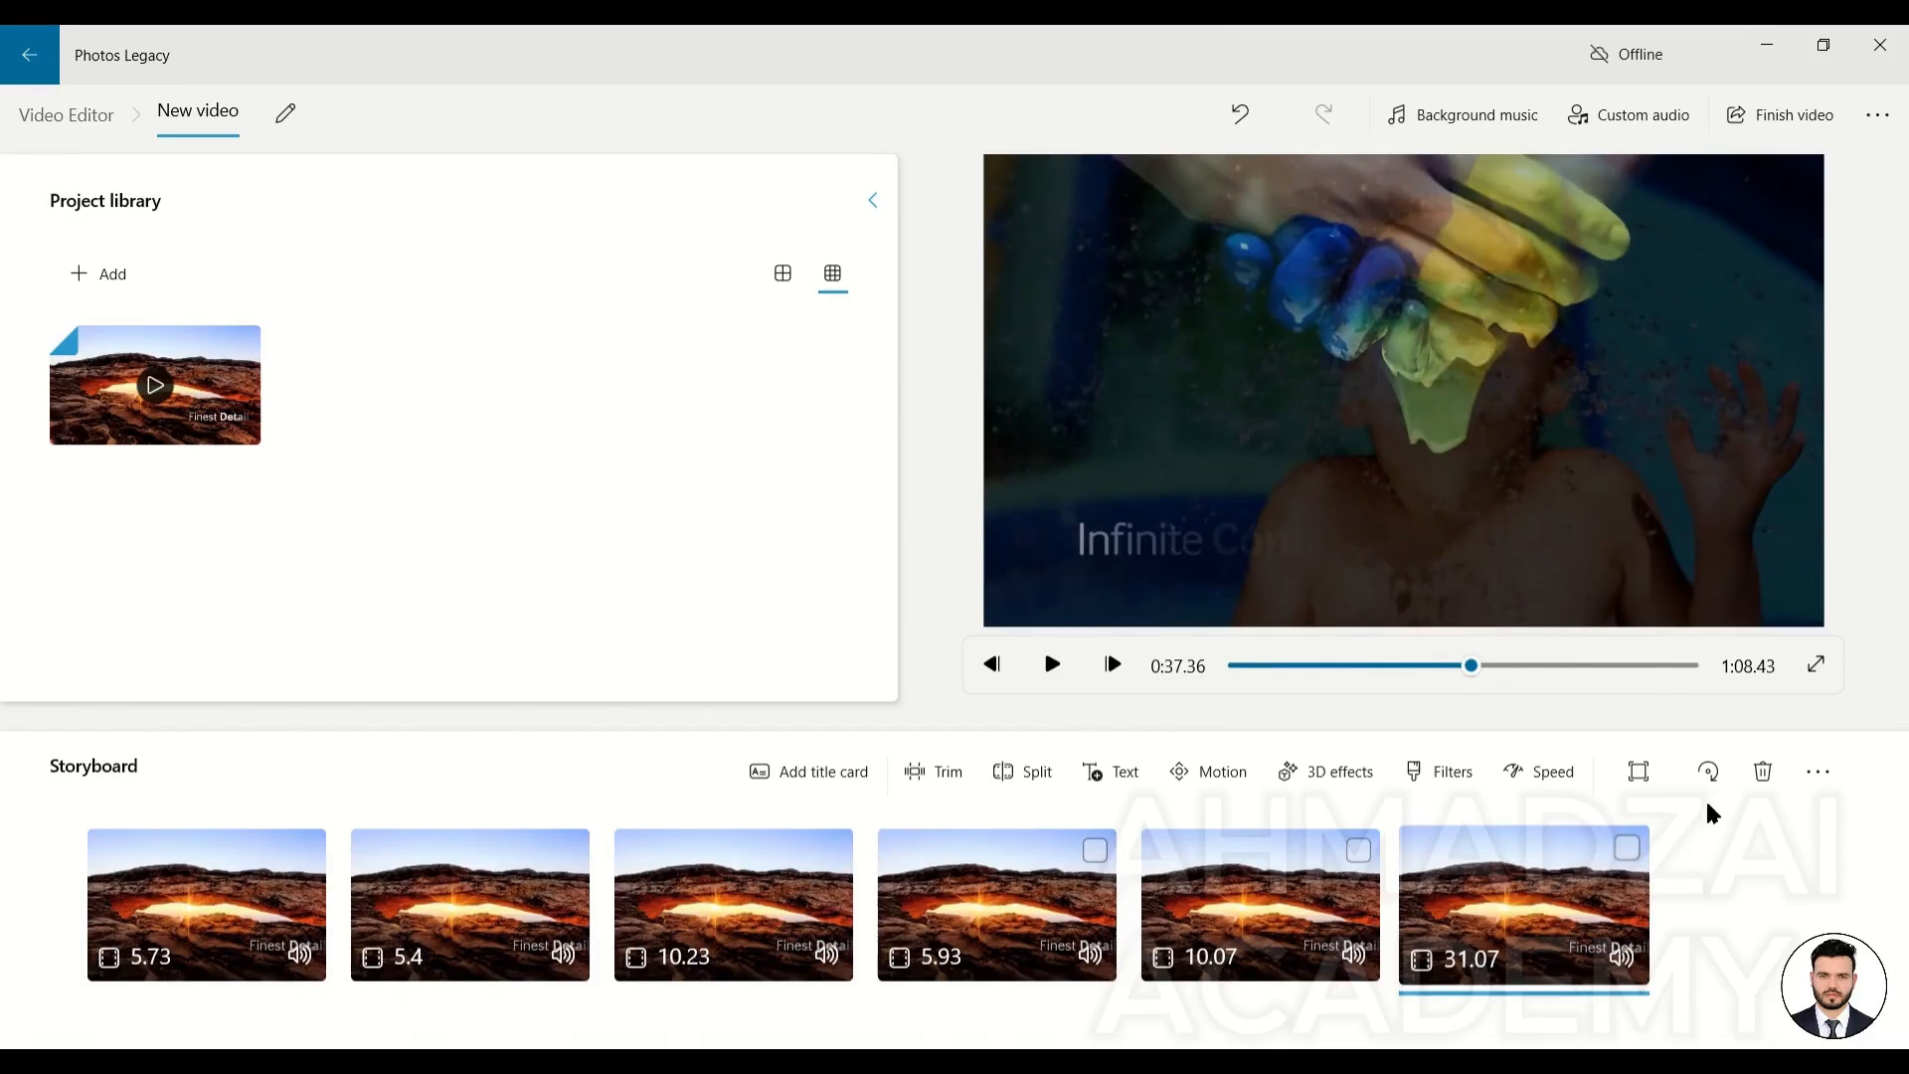
left_click(1763, 774)
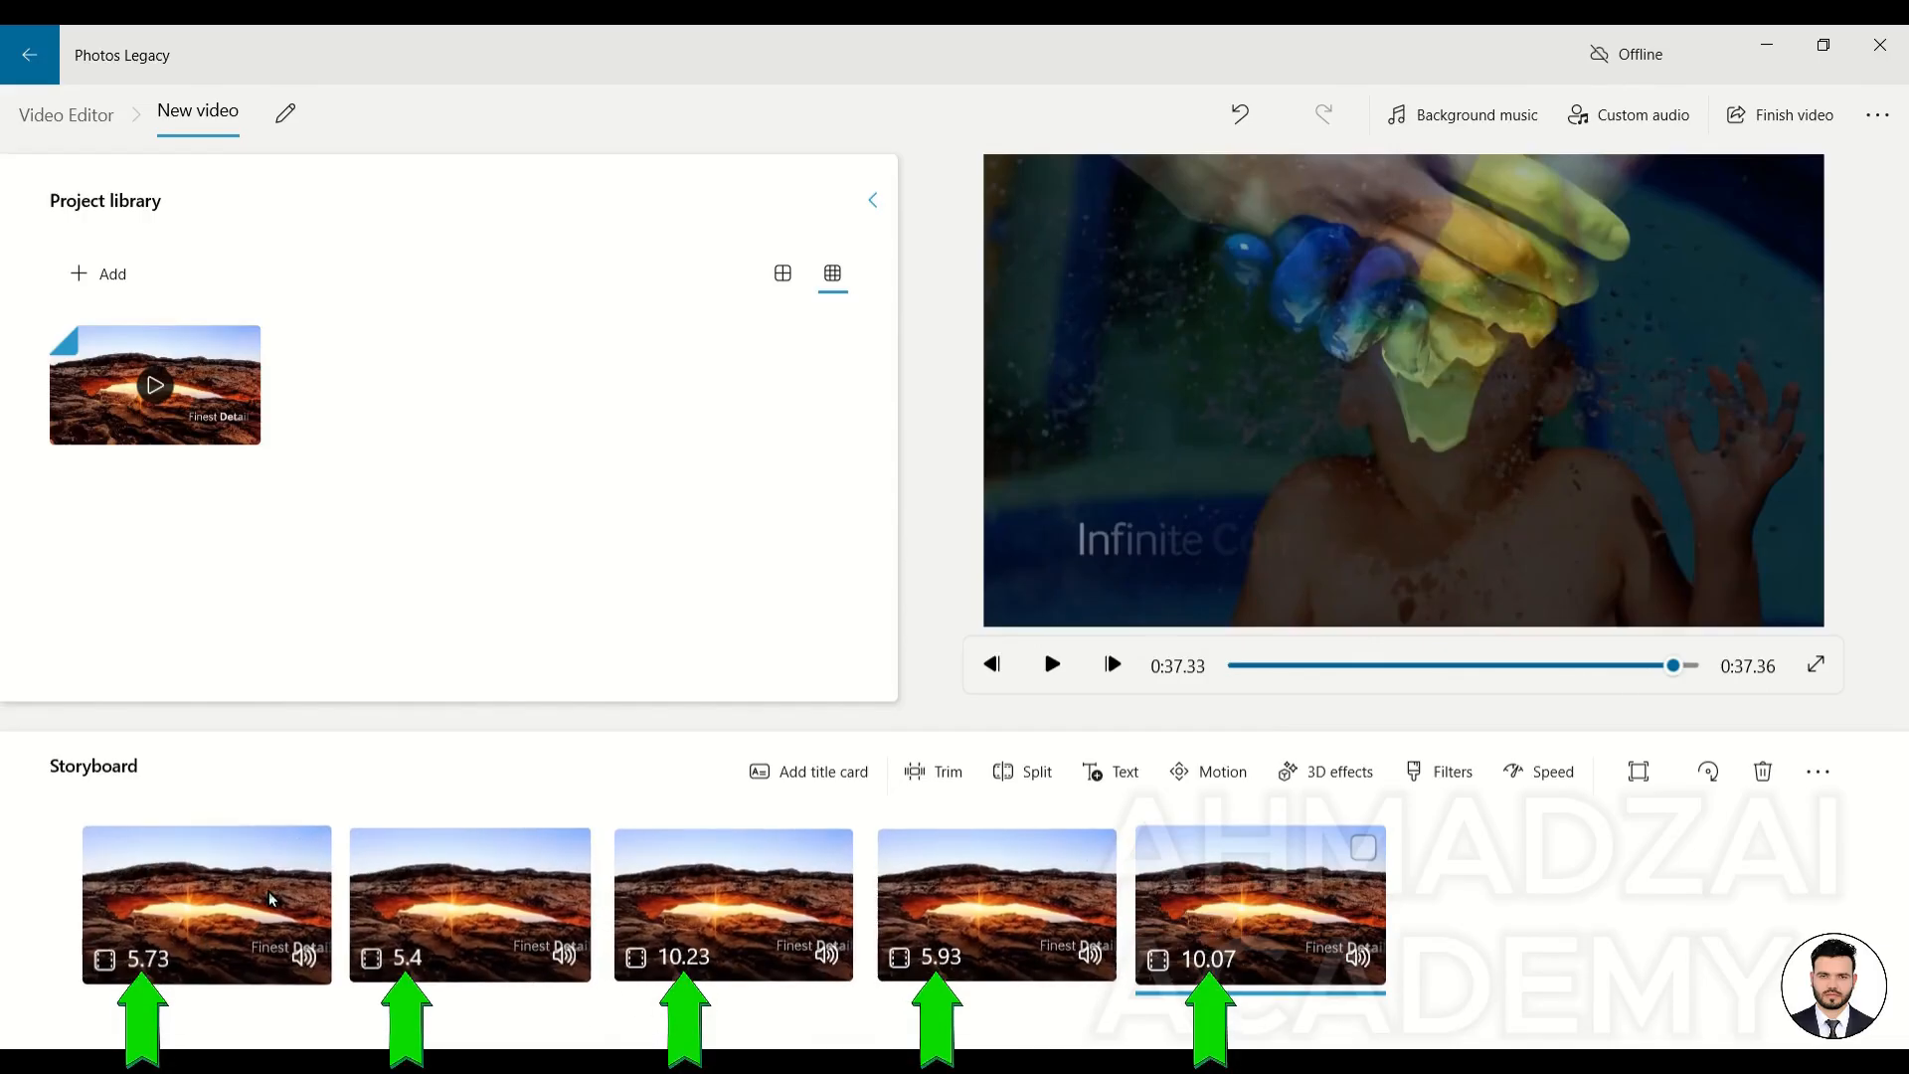
Slow the third storyboard clip down to 0.5x speed and play it in the preview
left_click(204, 900)
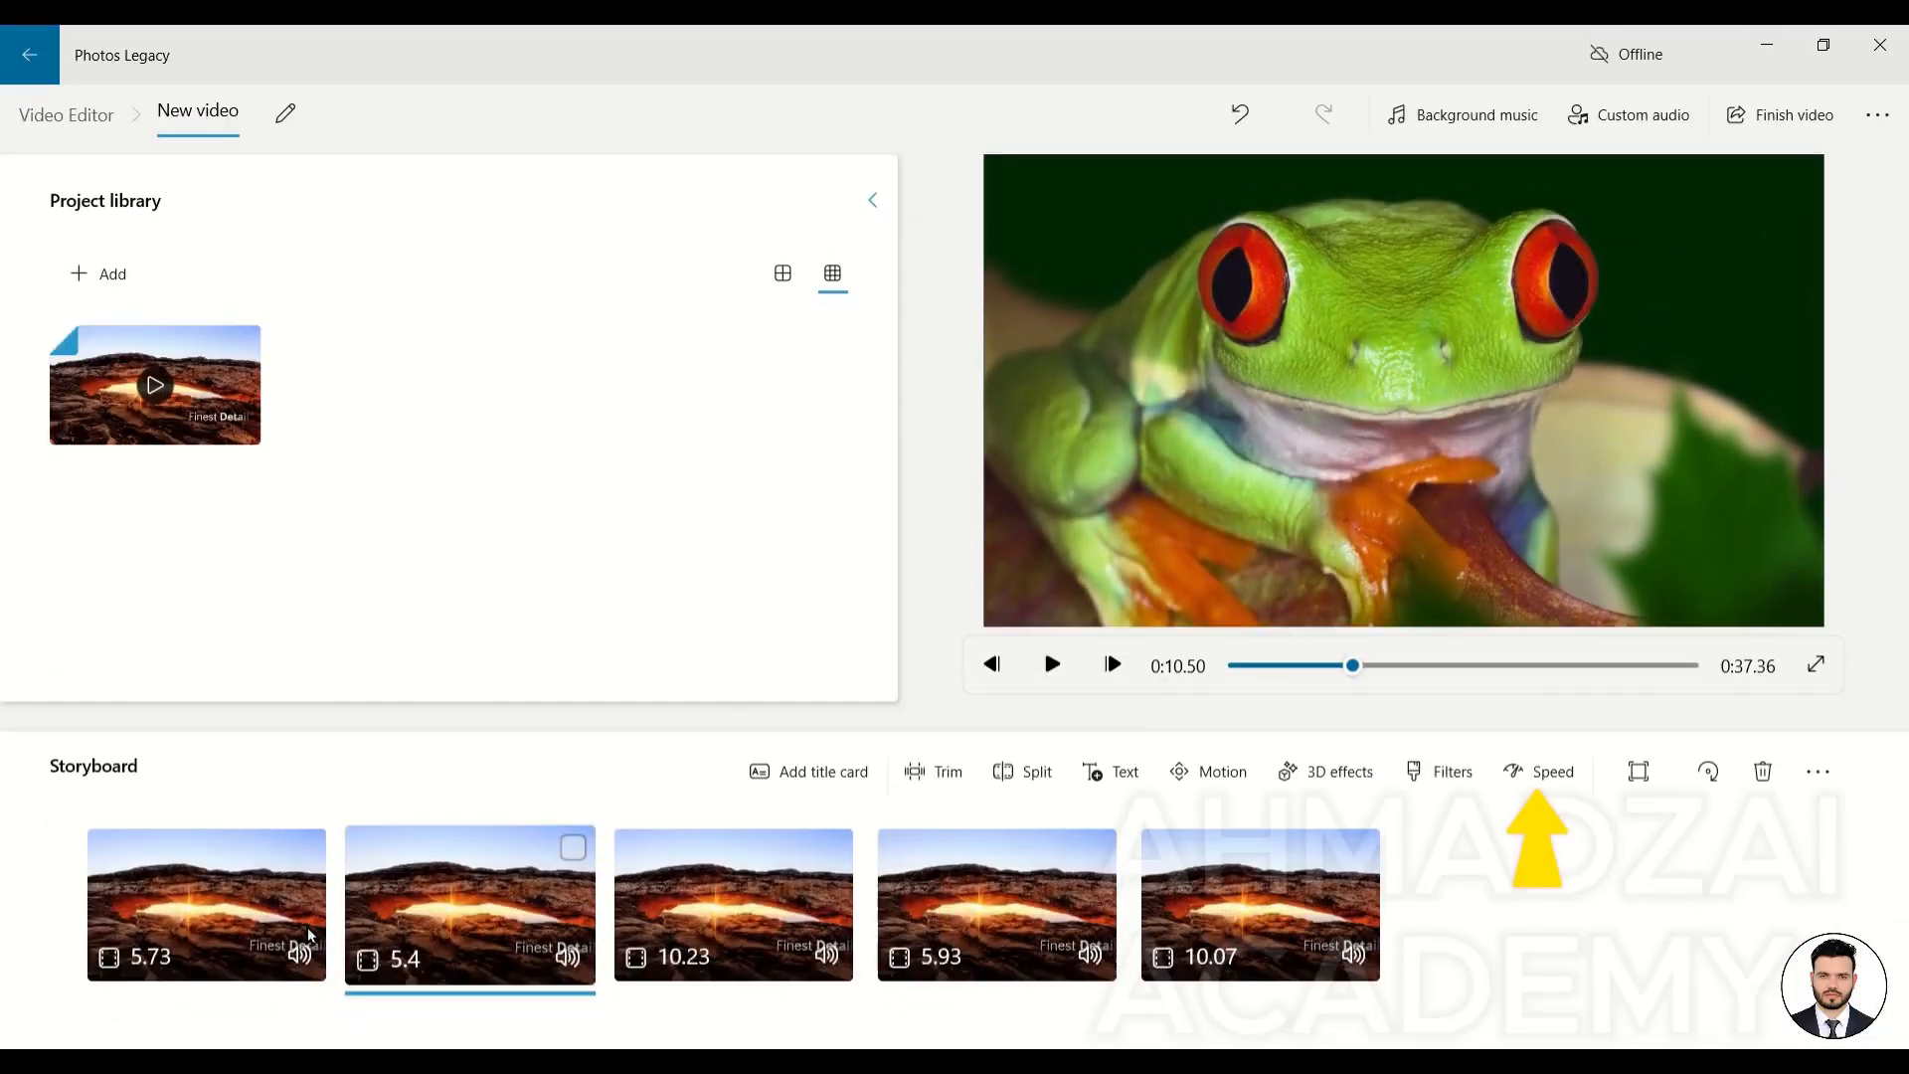
left_click(229, 907)
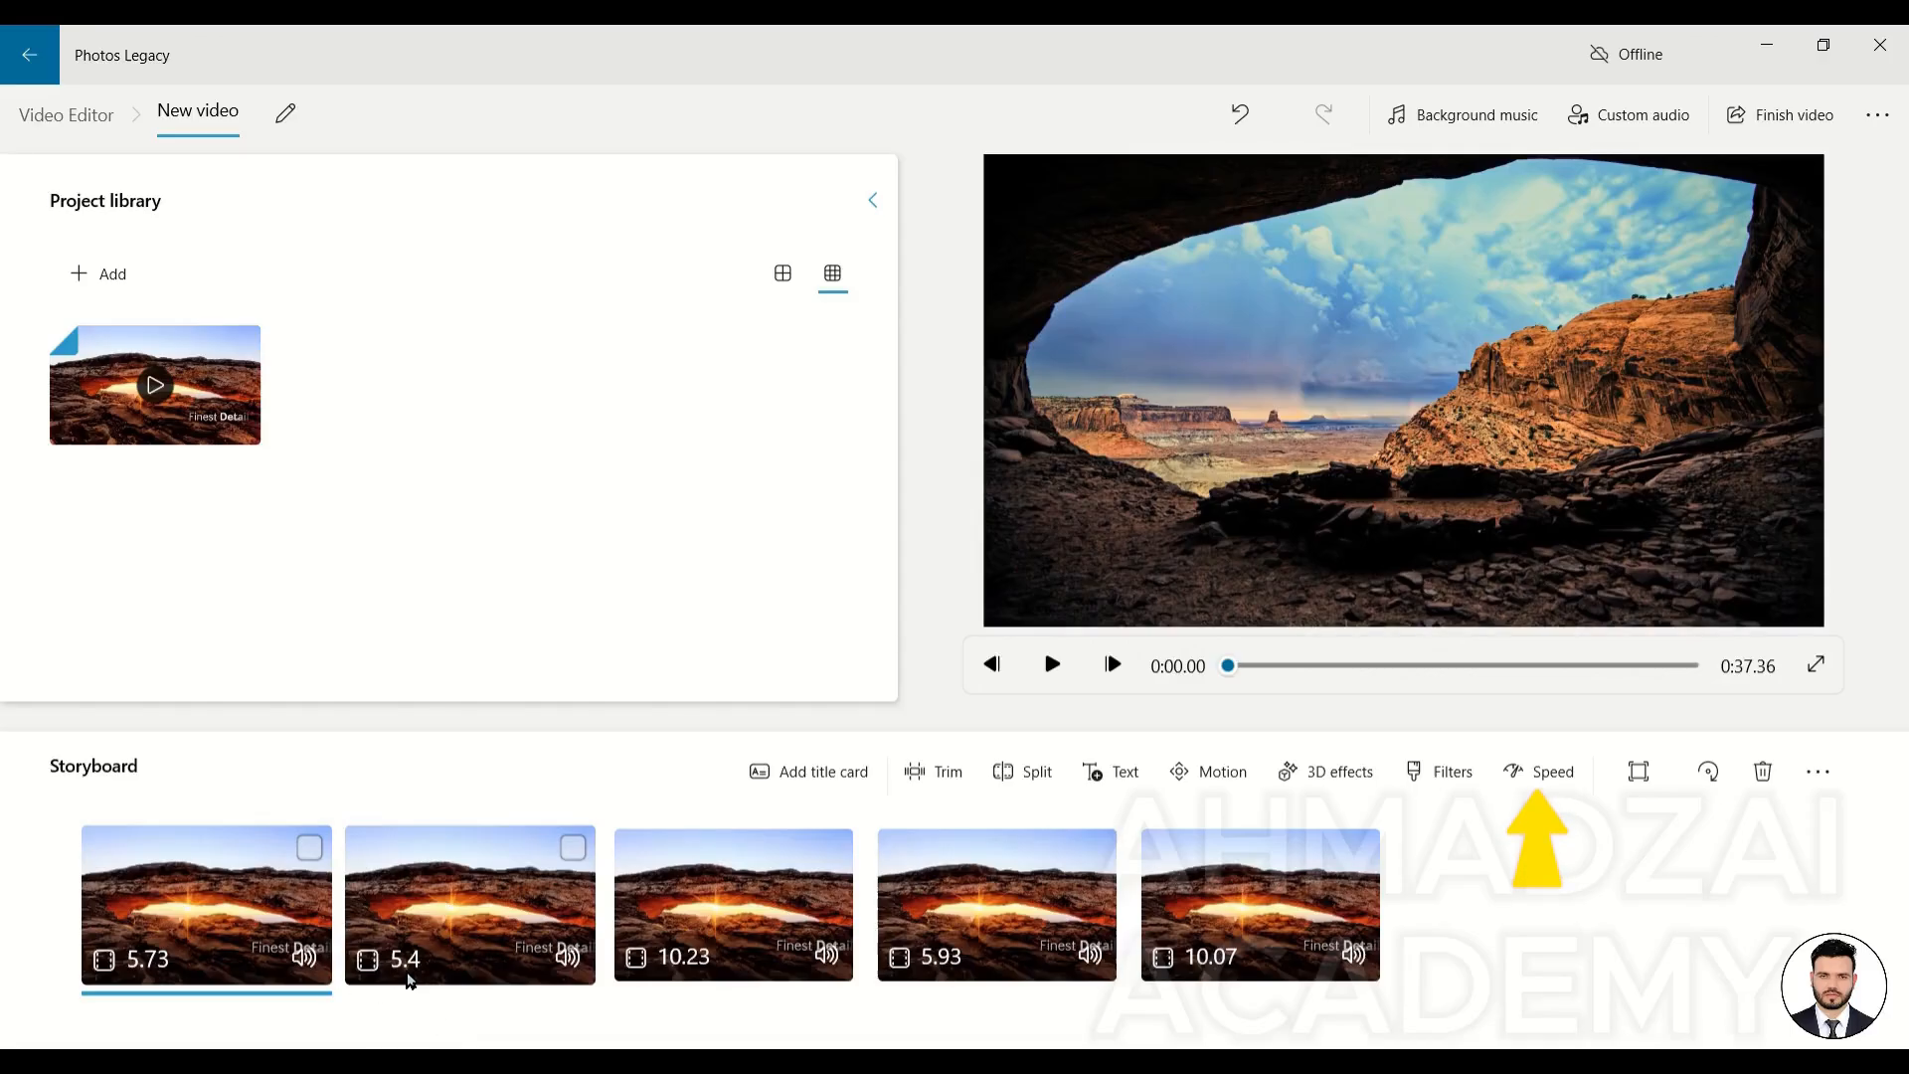
left_click(714, 919)
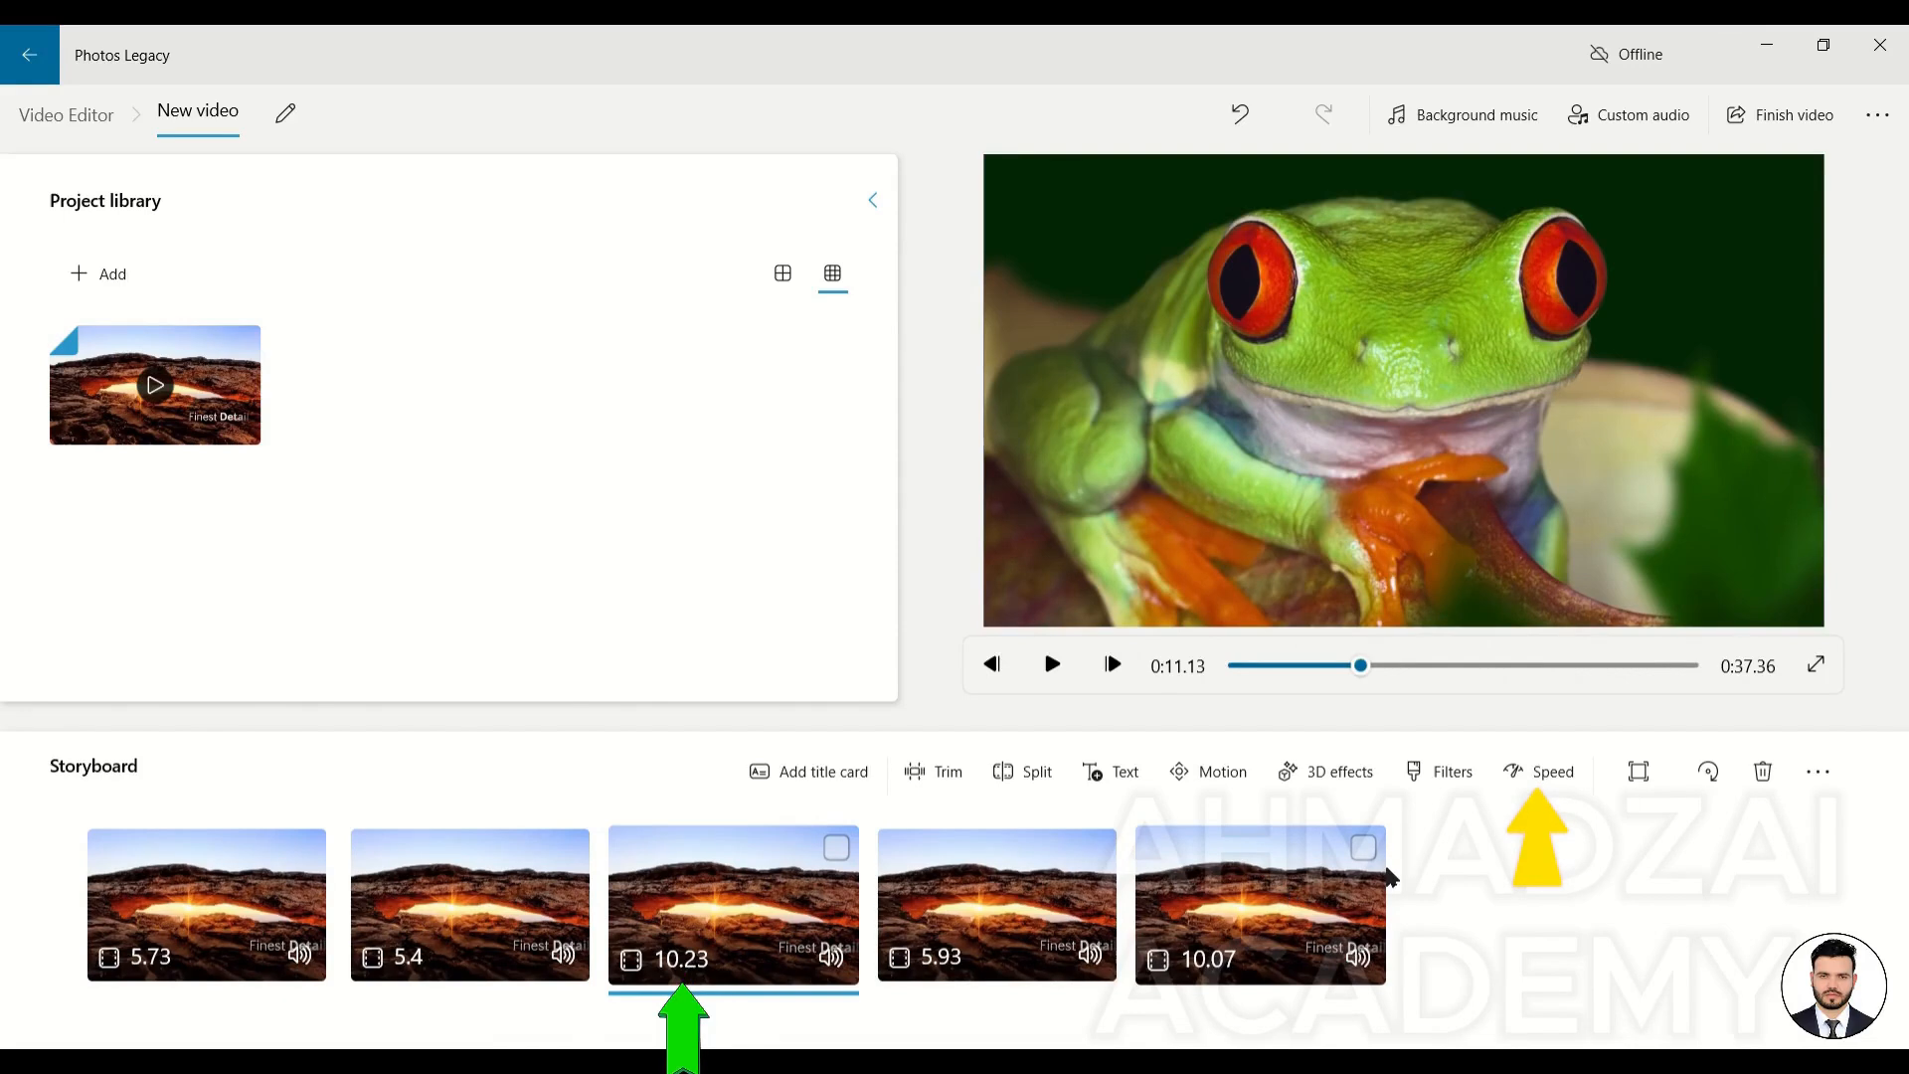
left_click(1559, 784)
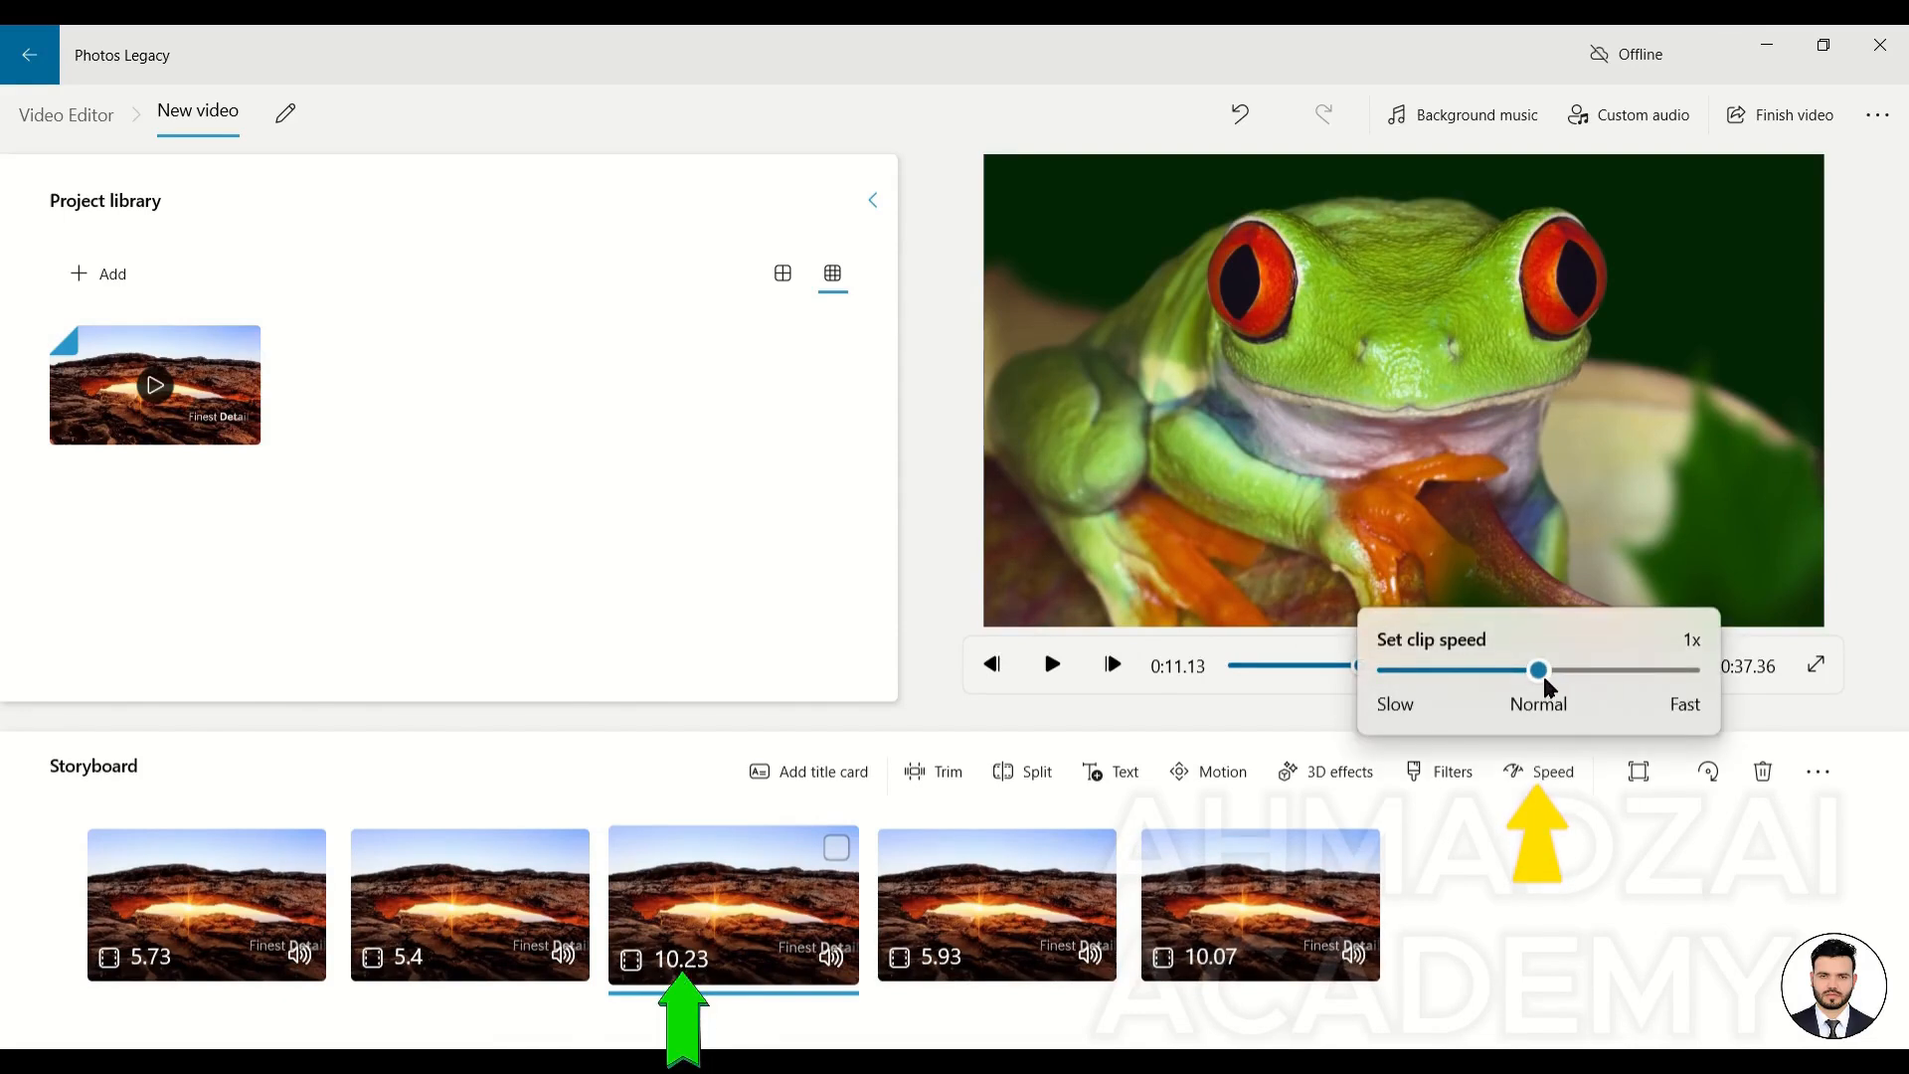
left_click_drag(1540, 674, 1472, 672)
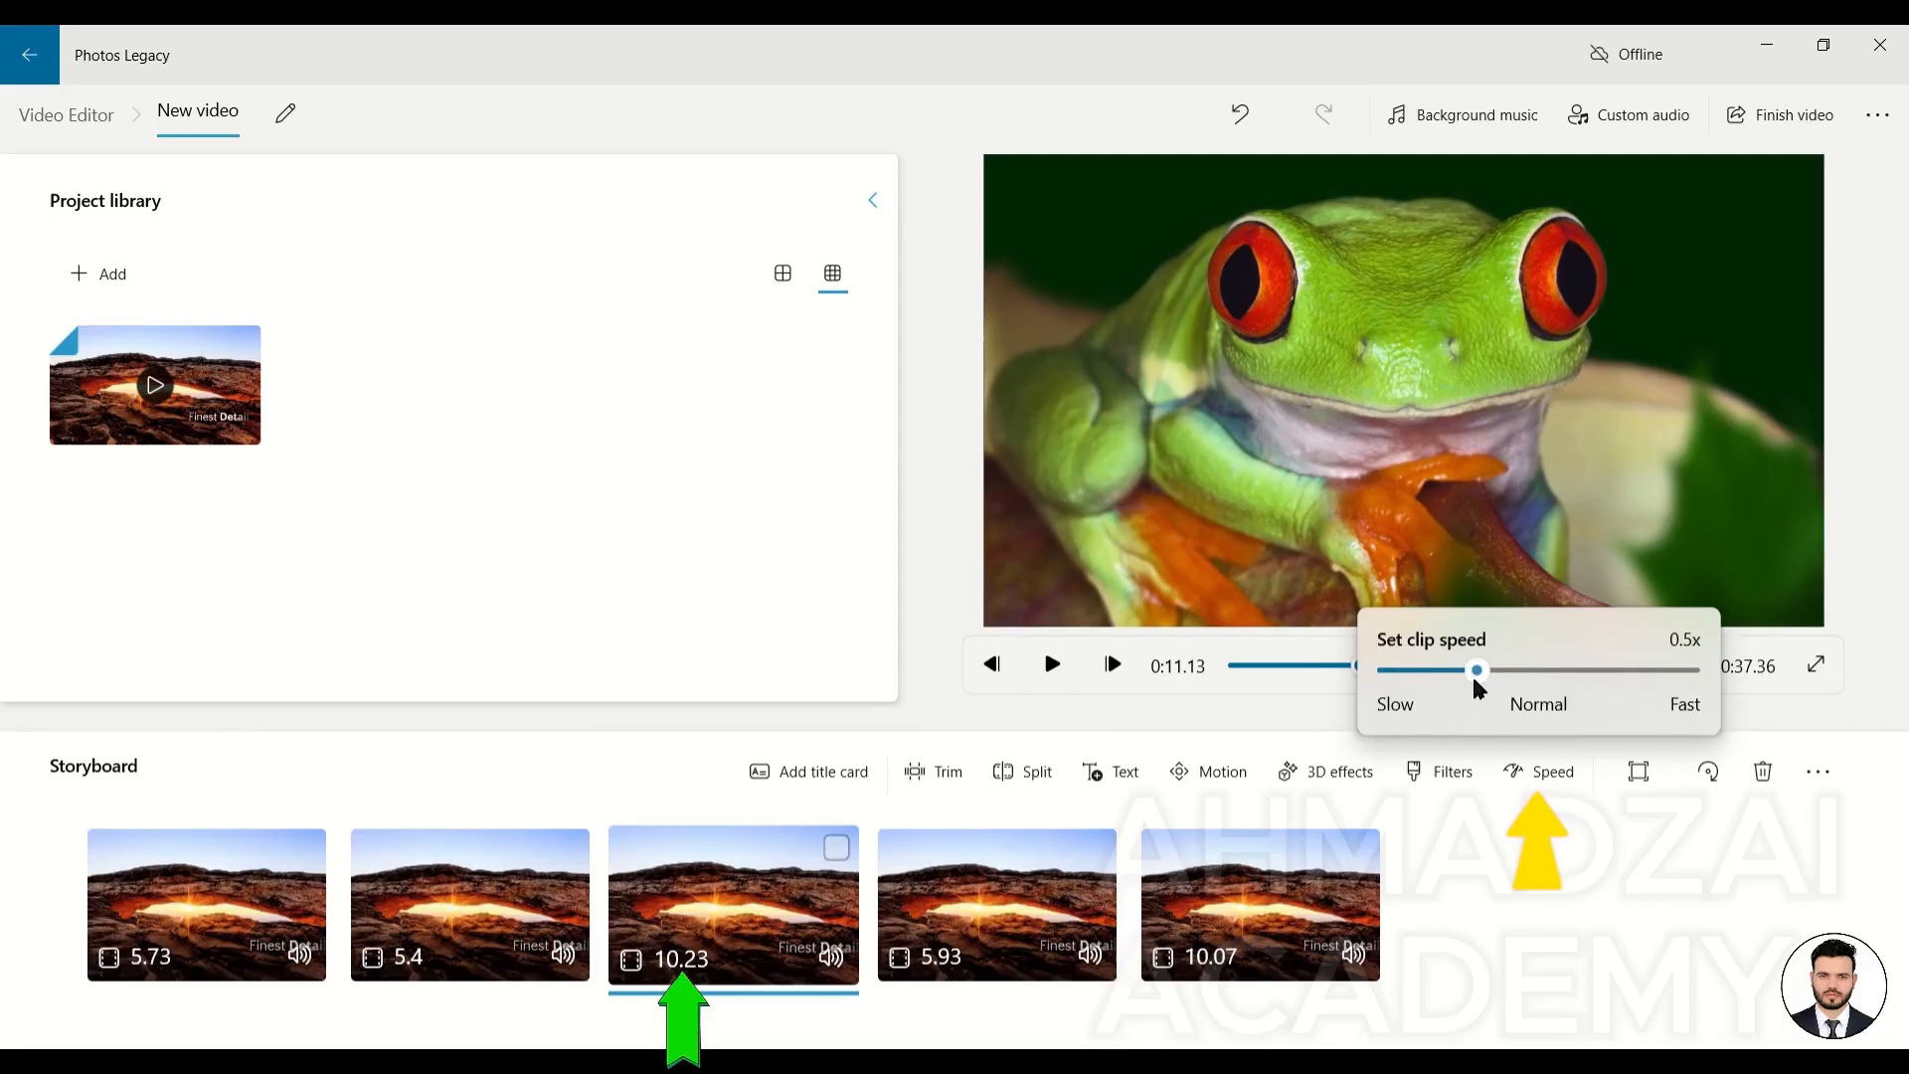
left_click(1613, 889)
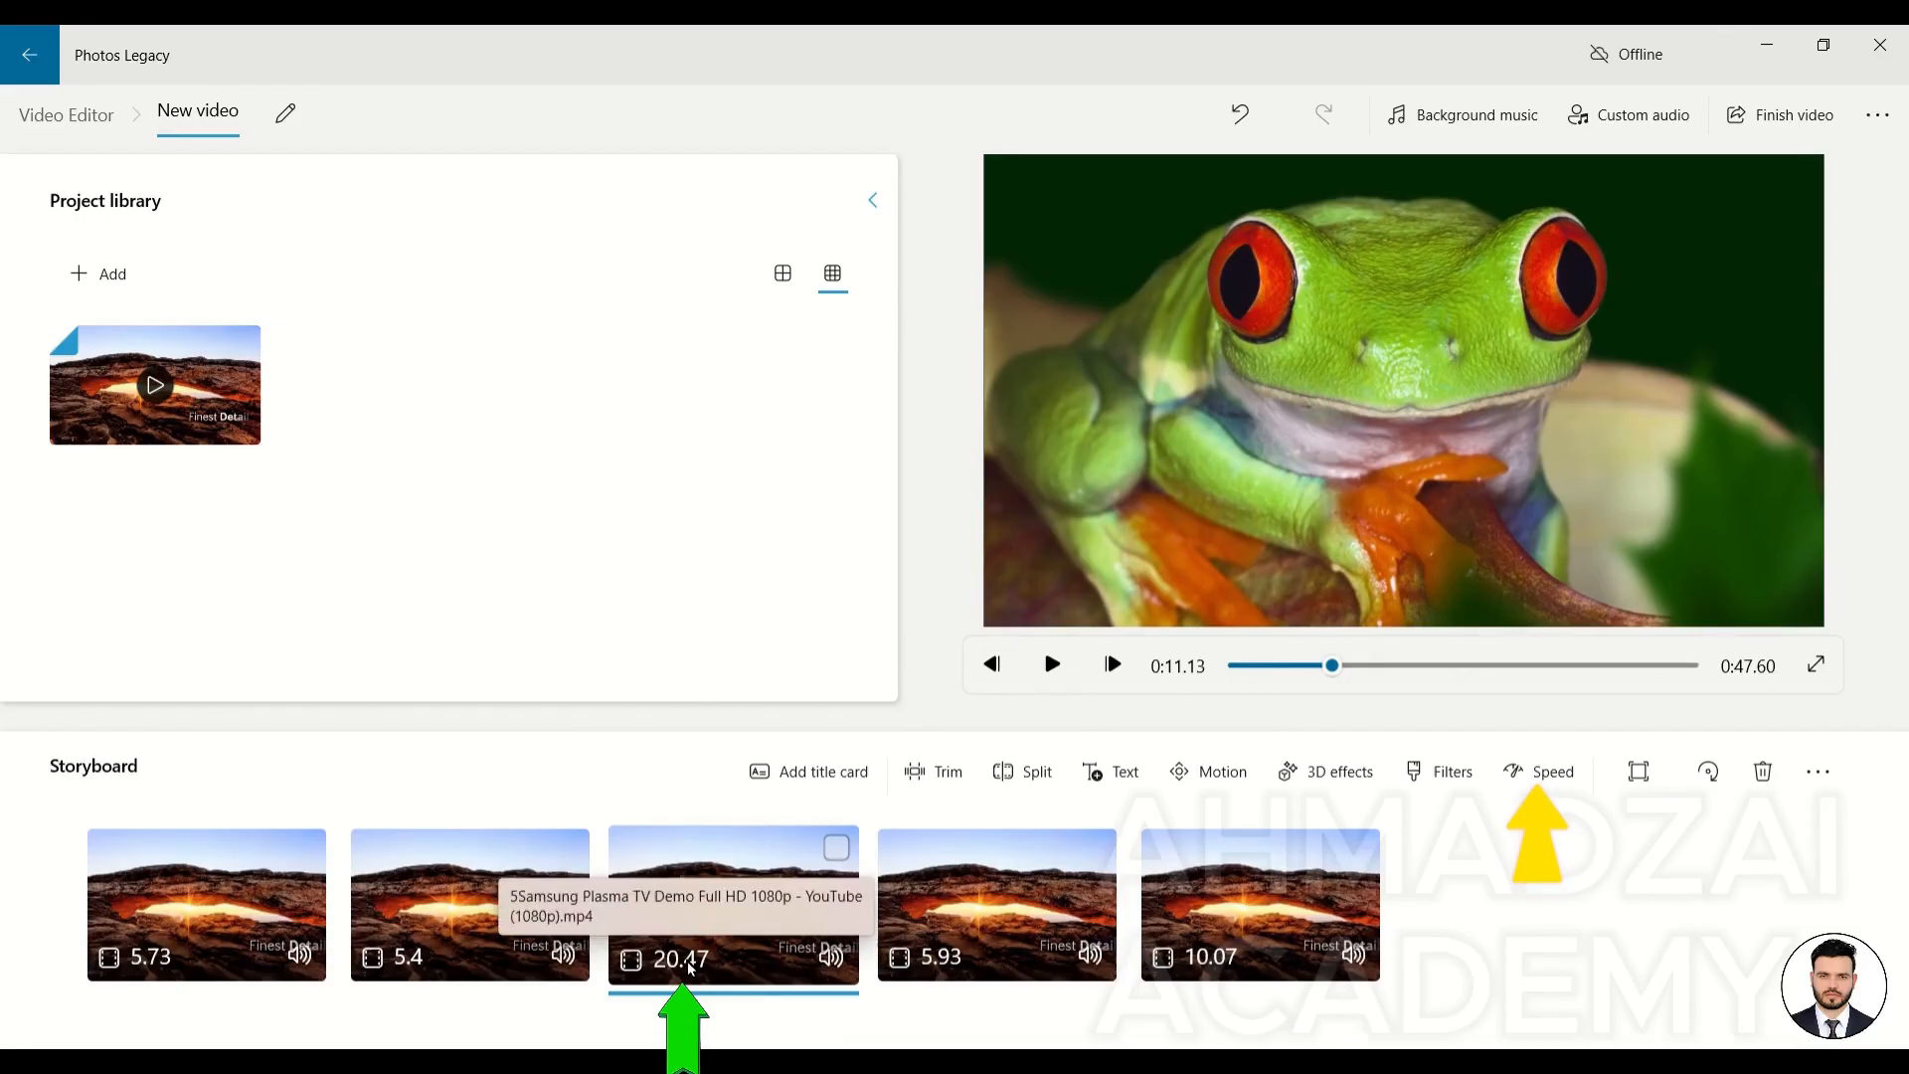
left_click(1054, 666)
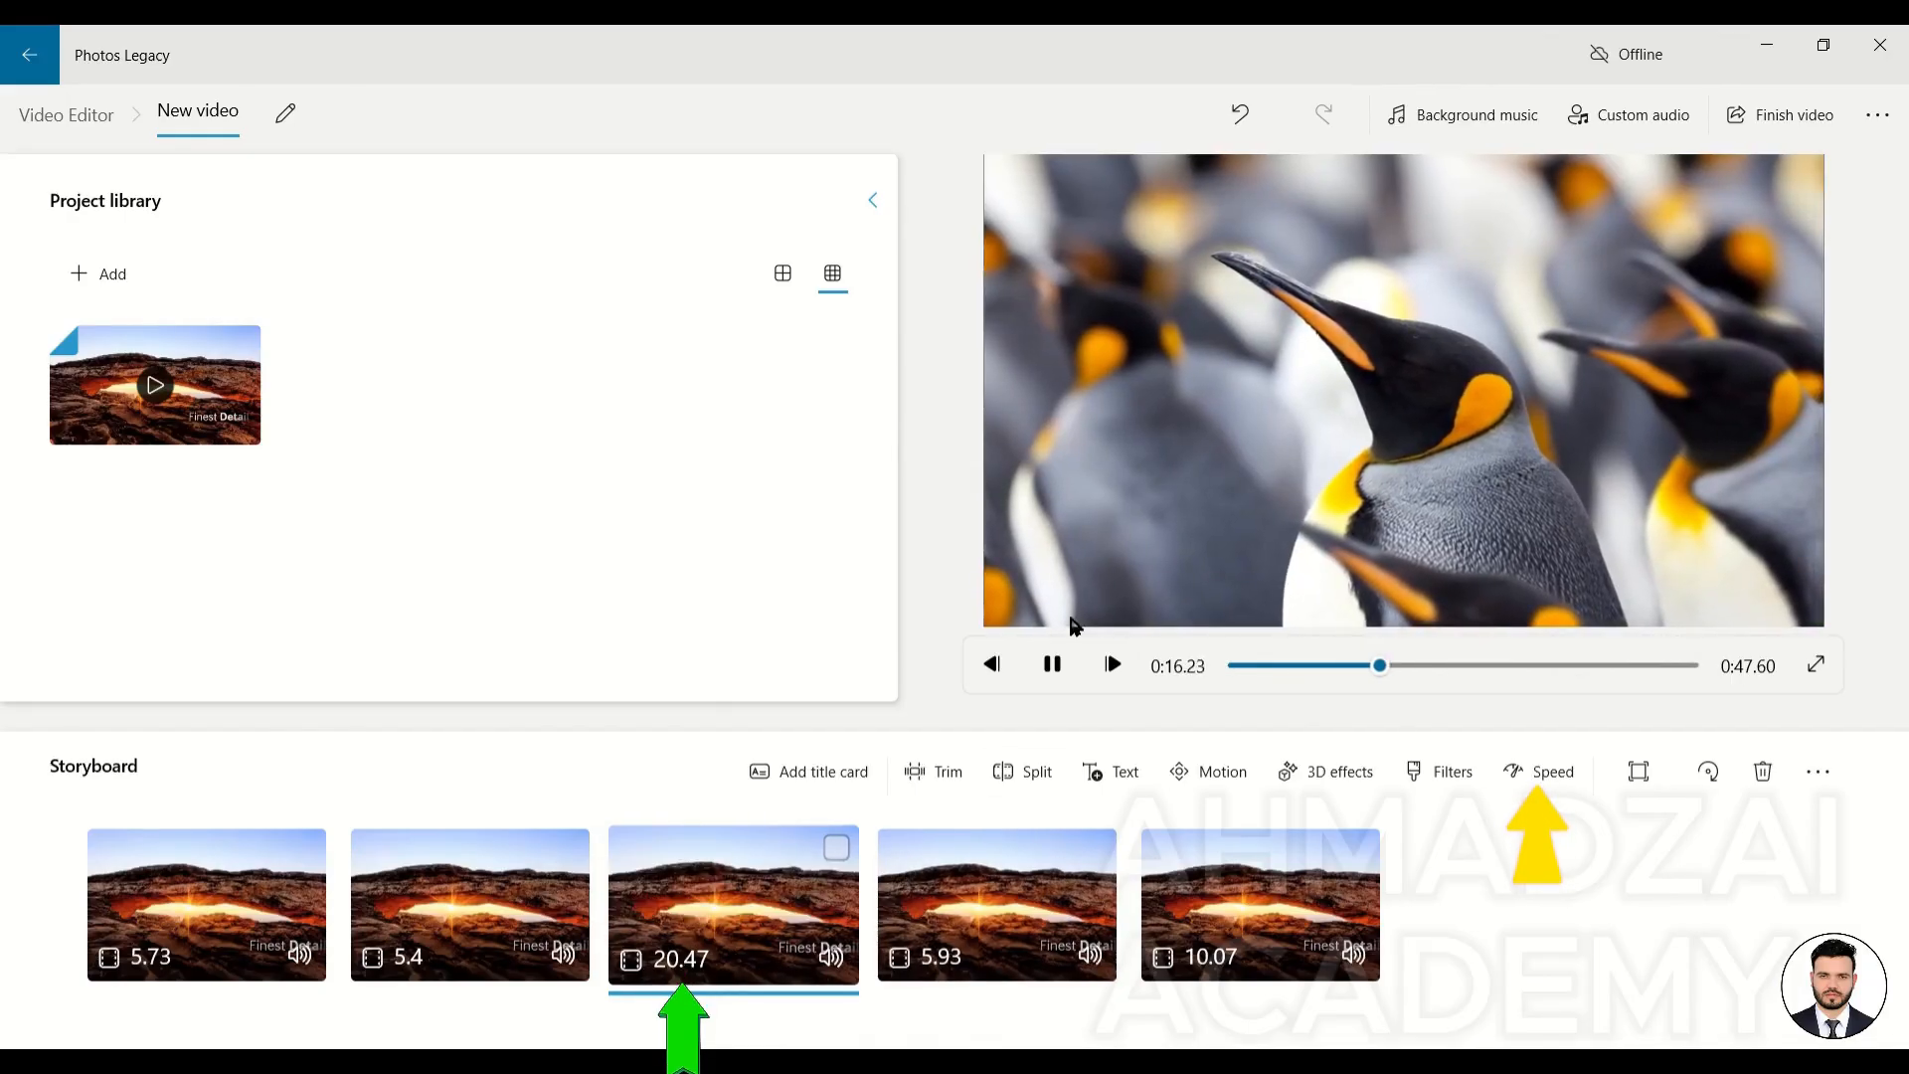
left_click(1052, 664)
Set the third storyboard clip's speed to 2x and play it in the preview
left_click(1537, 772)
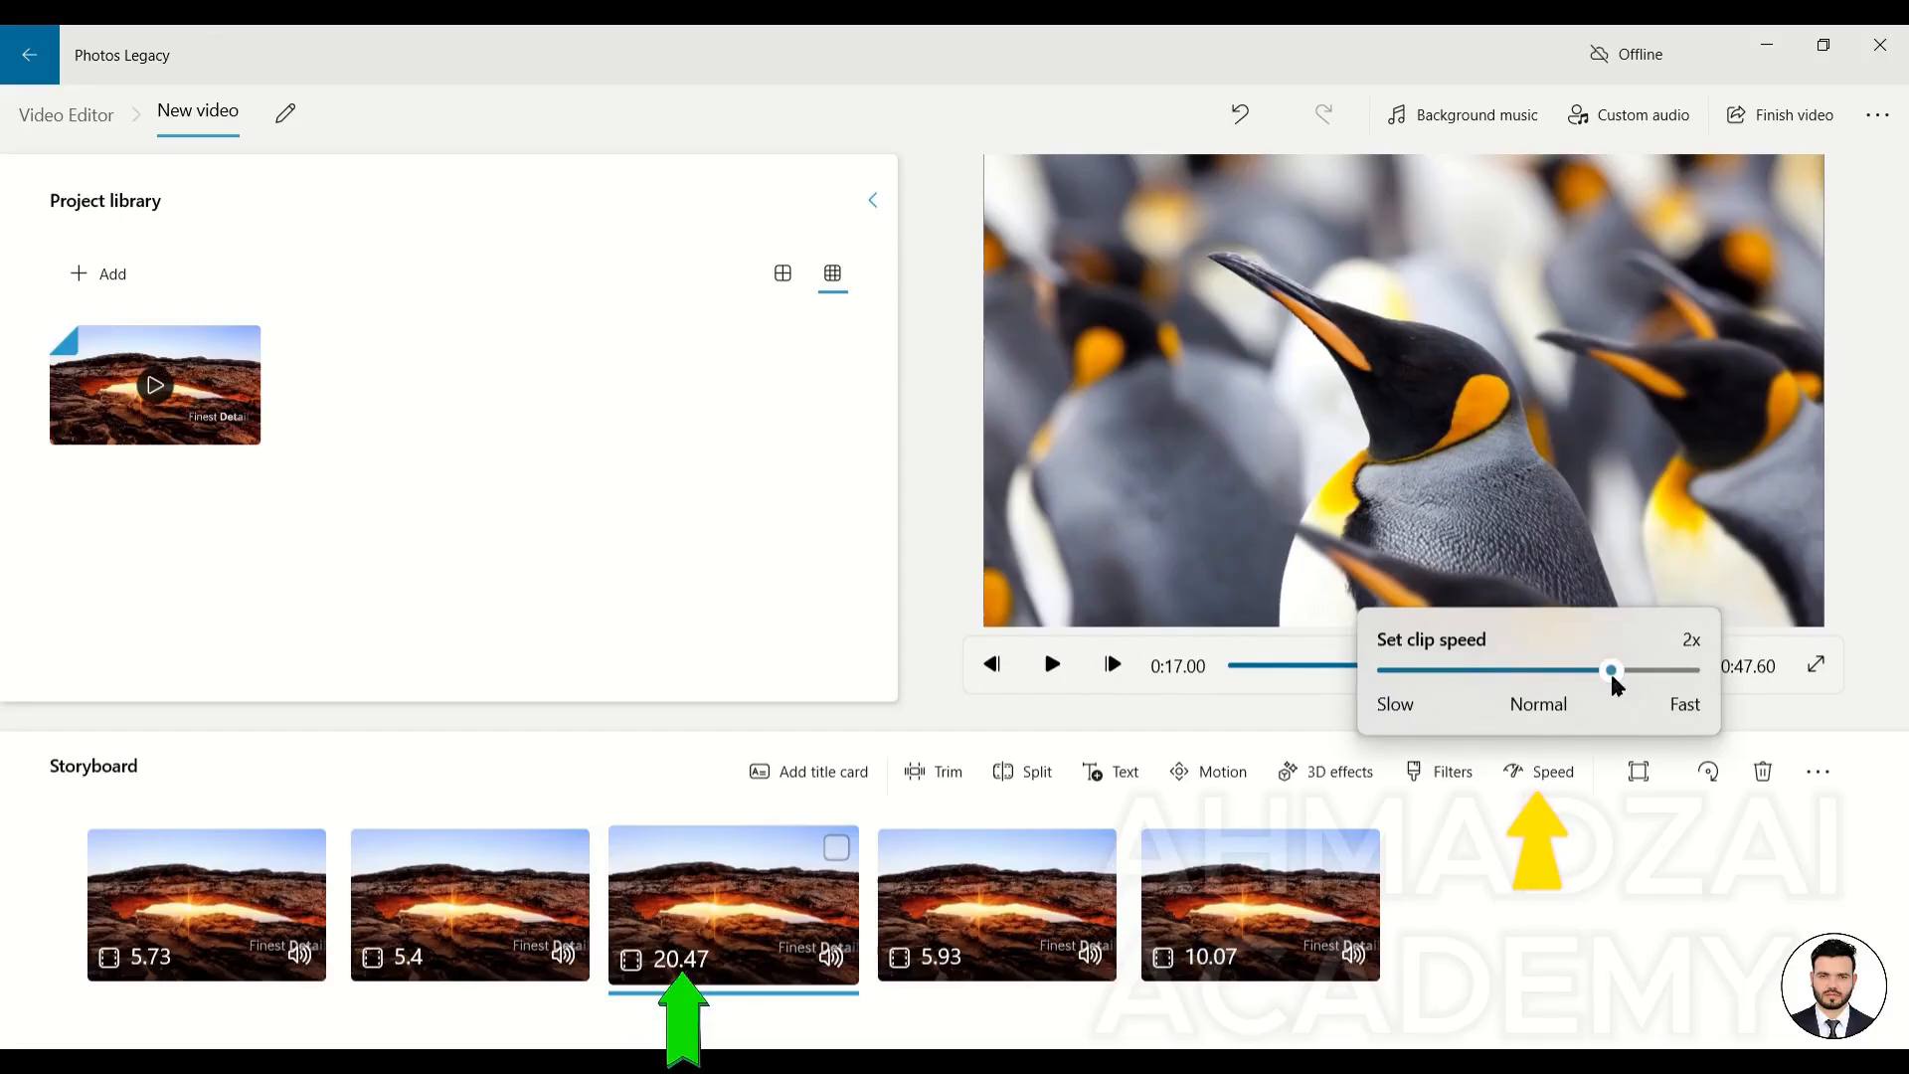
left_click(539, 923)
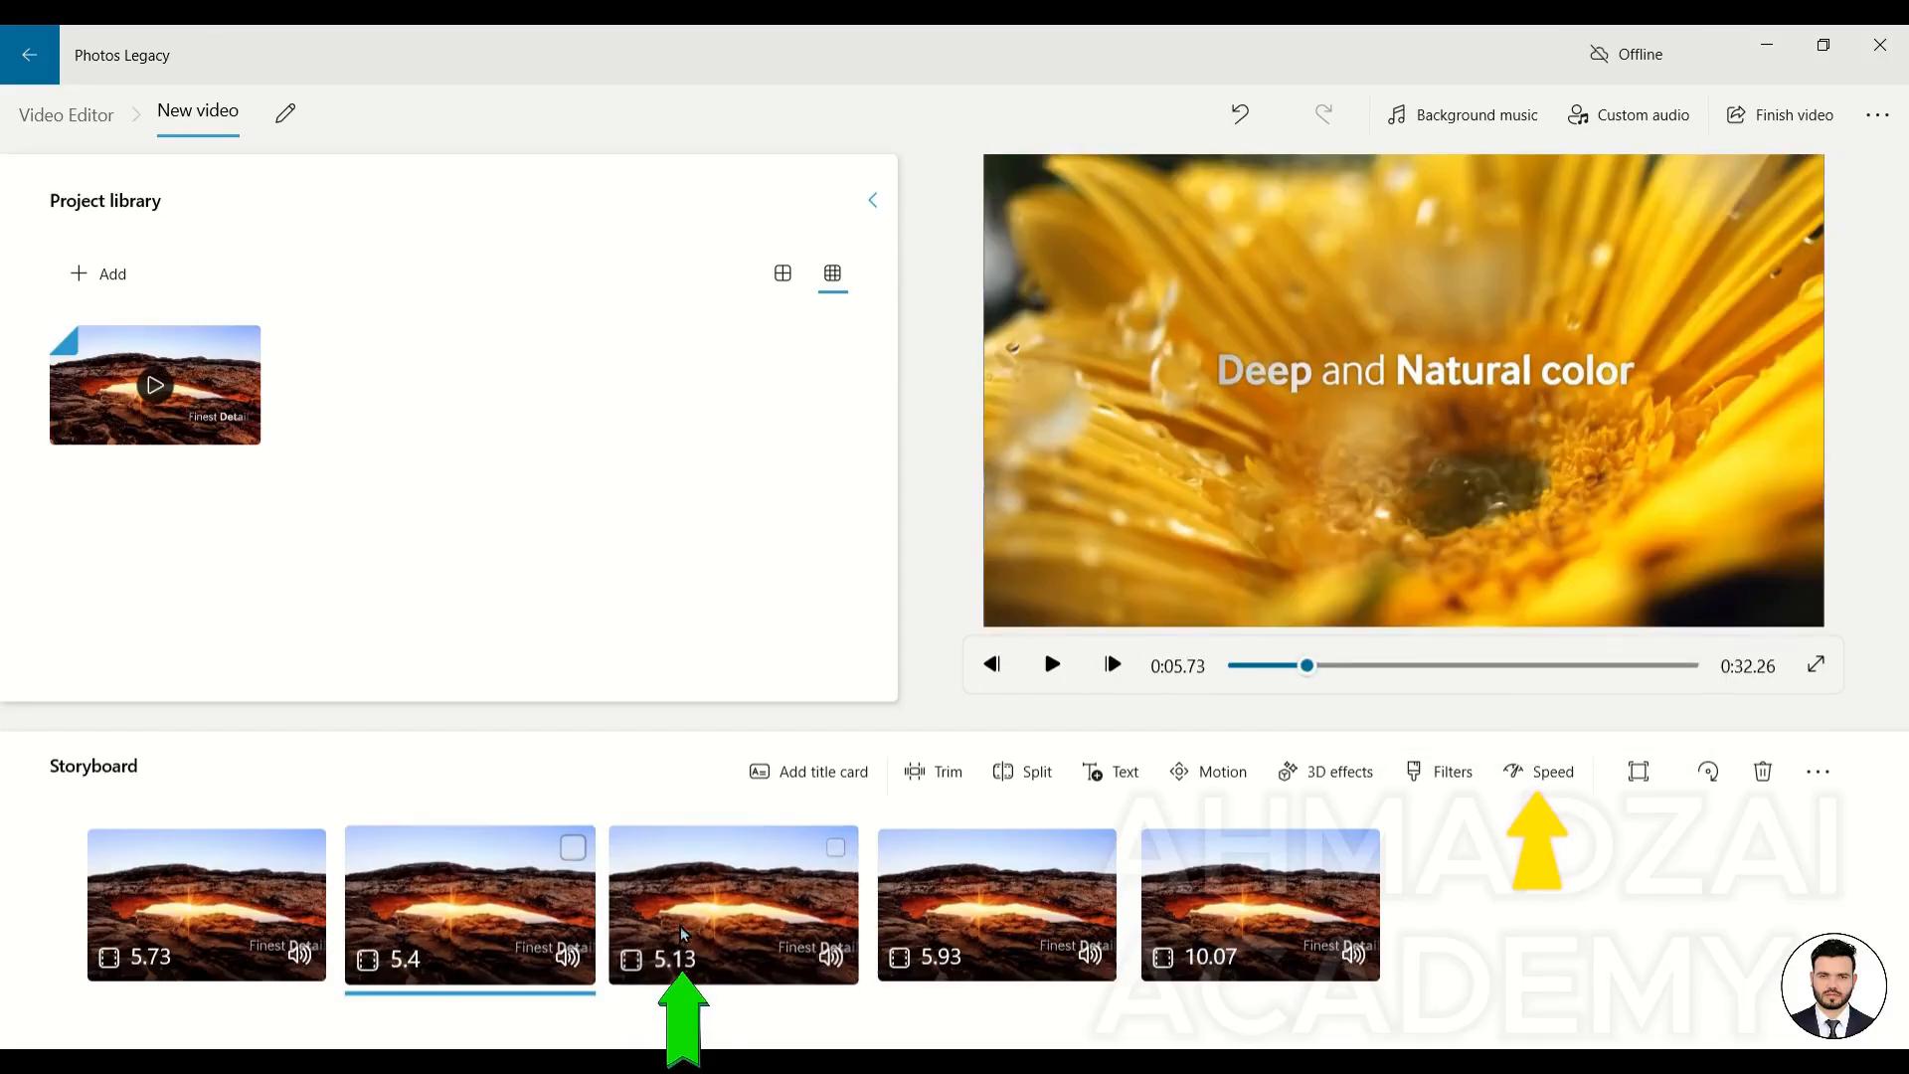
left_click(652, 955)
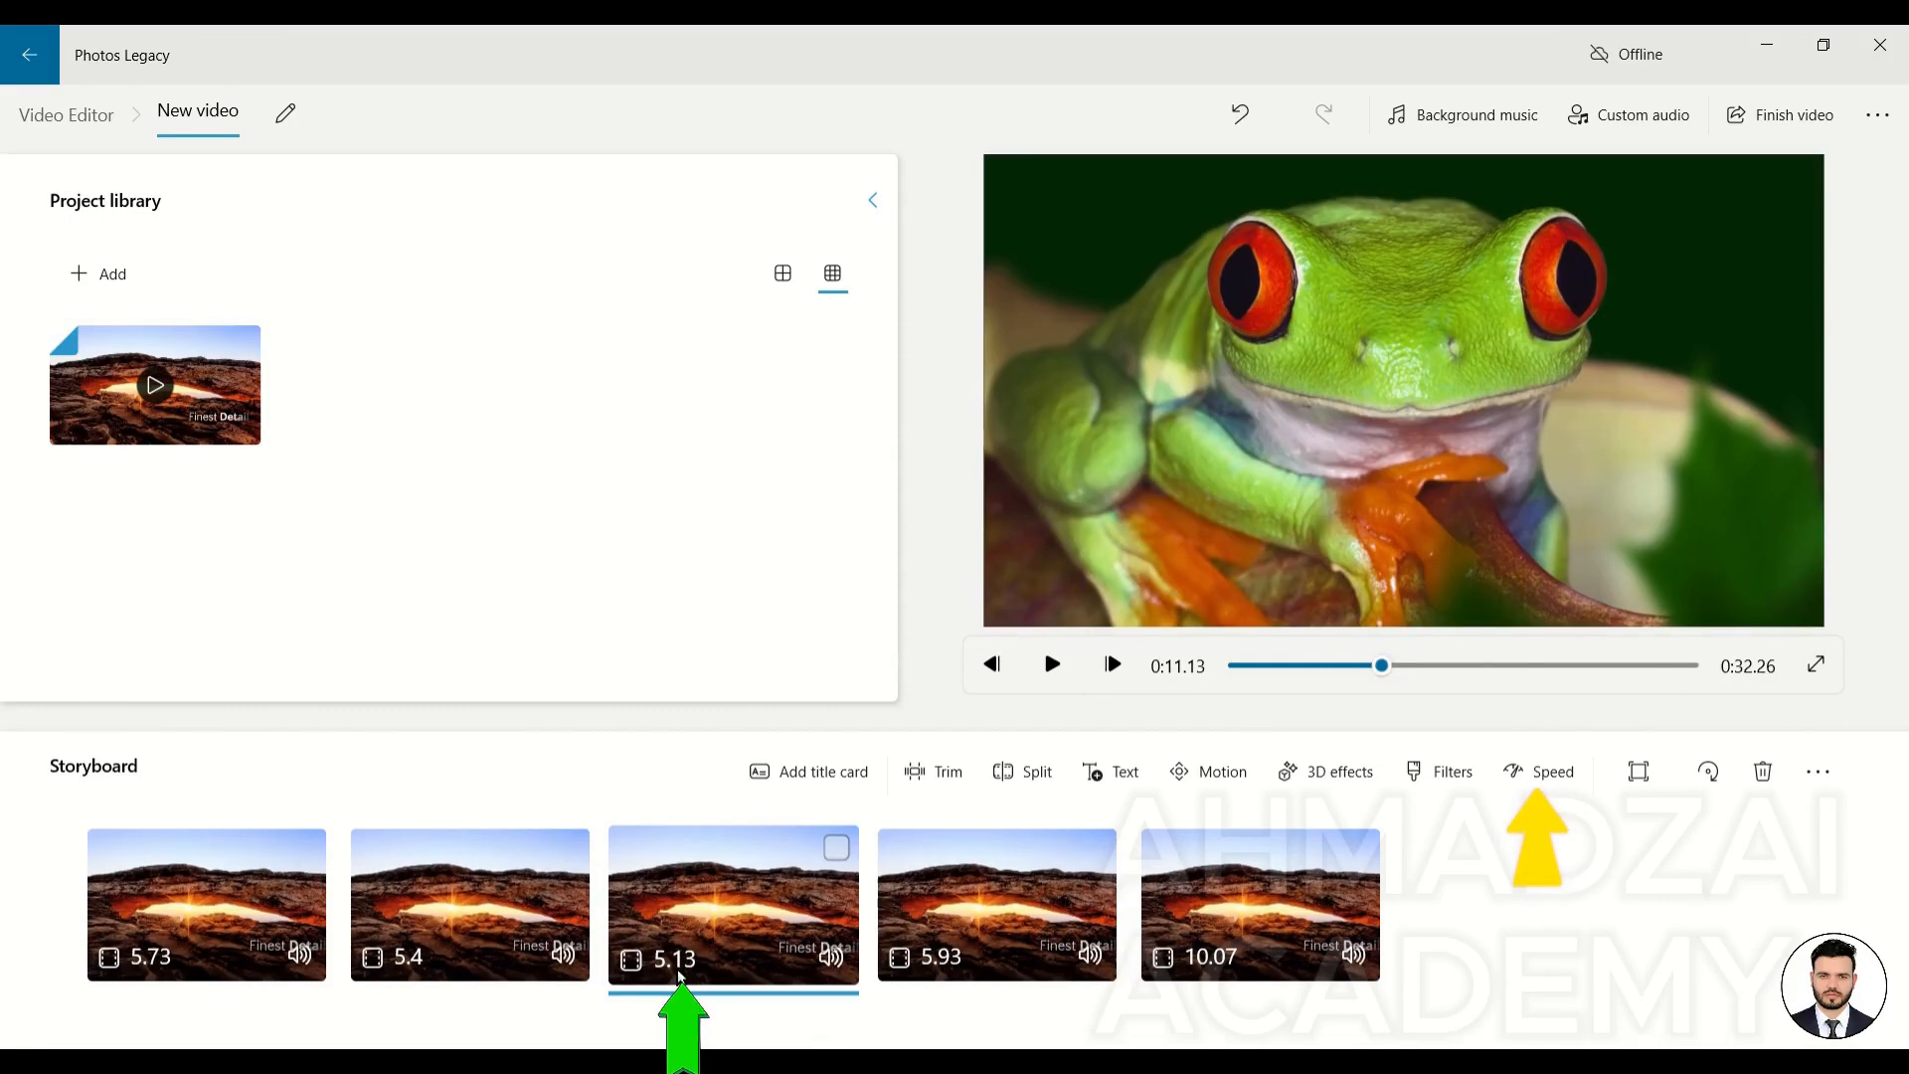
left_click(1044, 668)
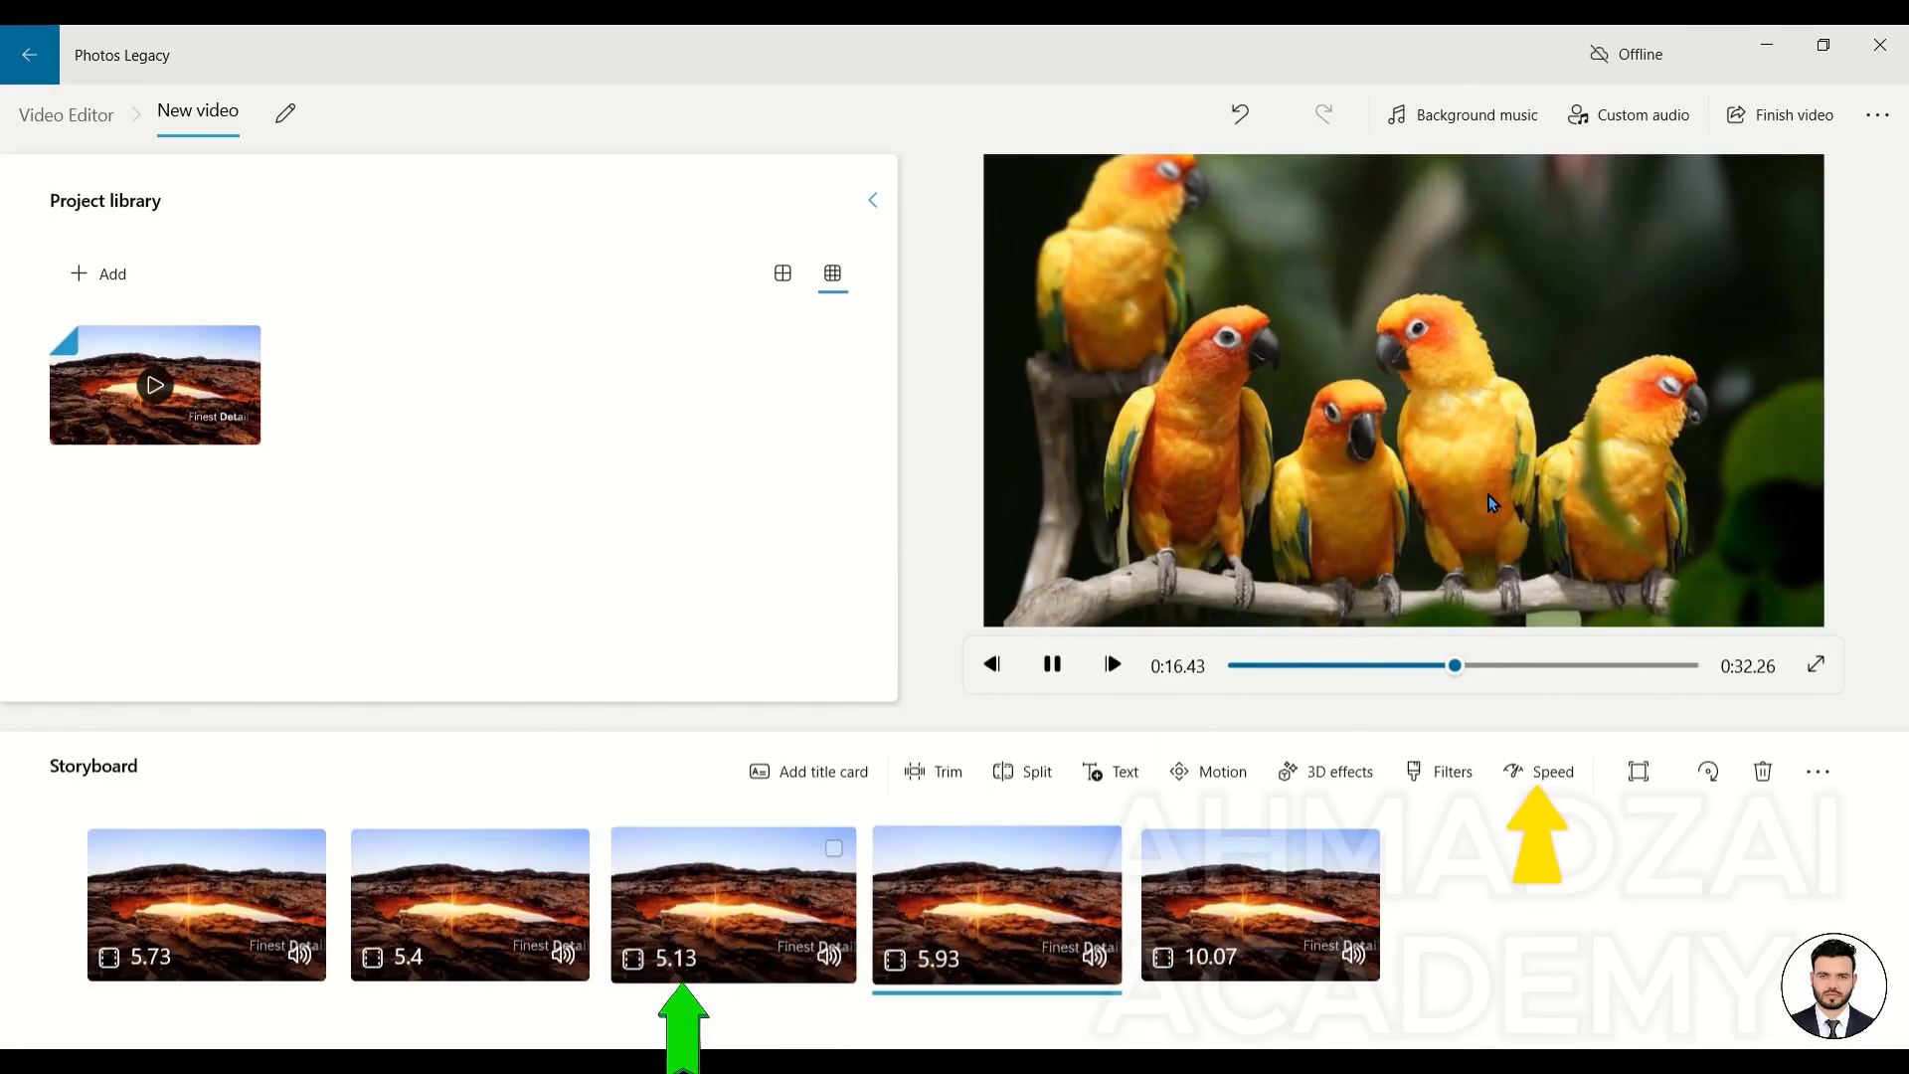
left_click(786, 907)
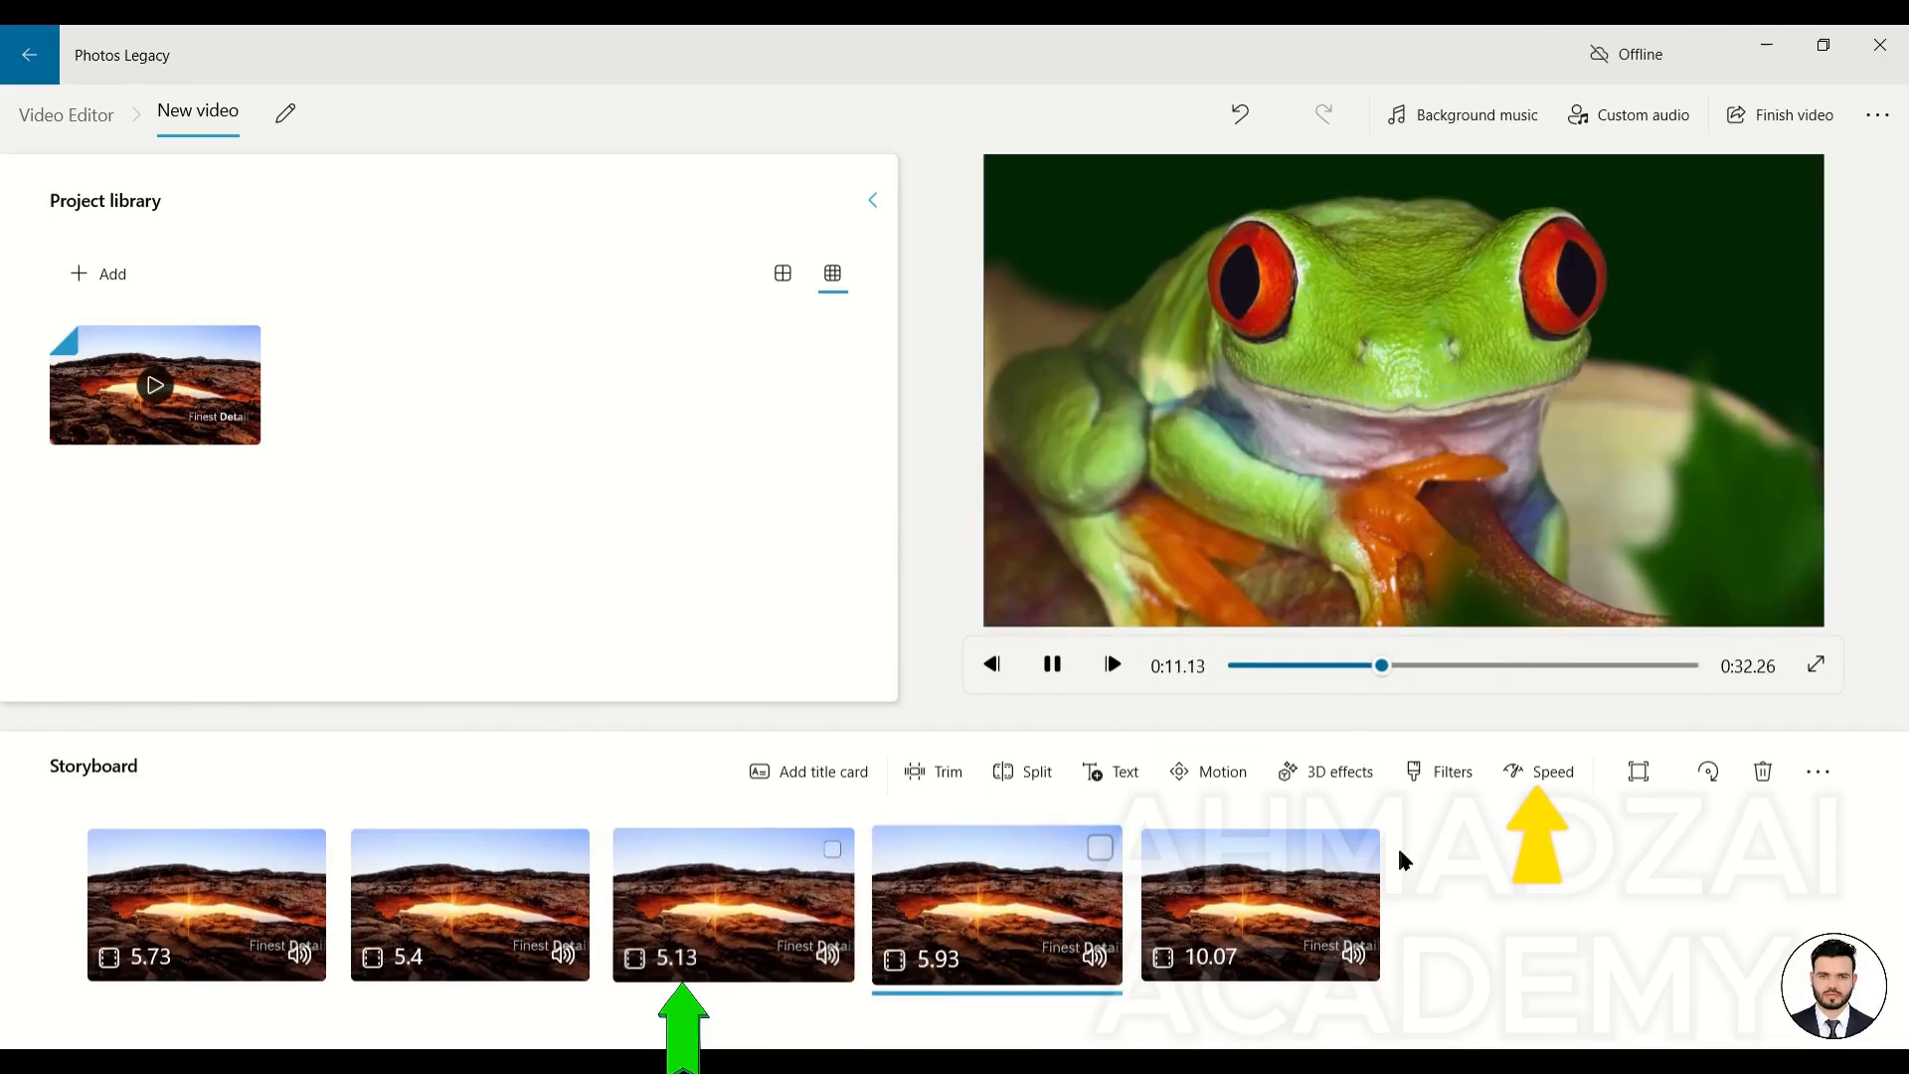
Set the third storyboard clip's speed to 64x and play it in the preview
left_click(1521, 776)
left_click_drag(1603, 669, 1711, 689)
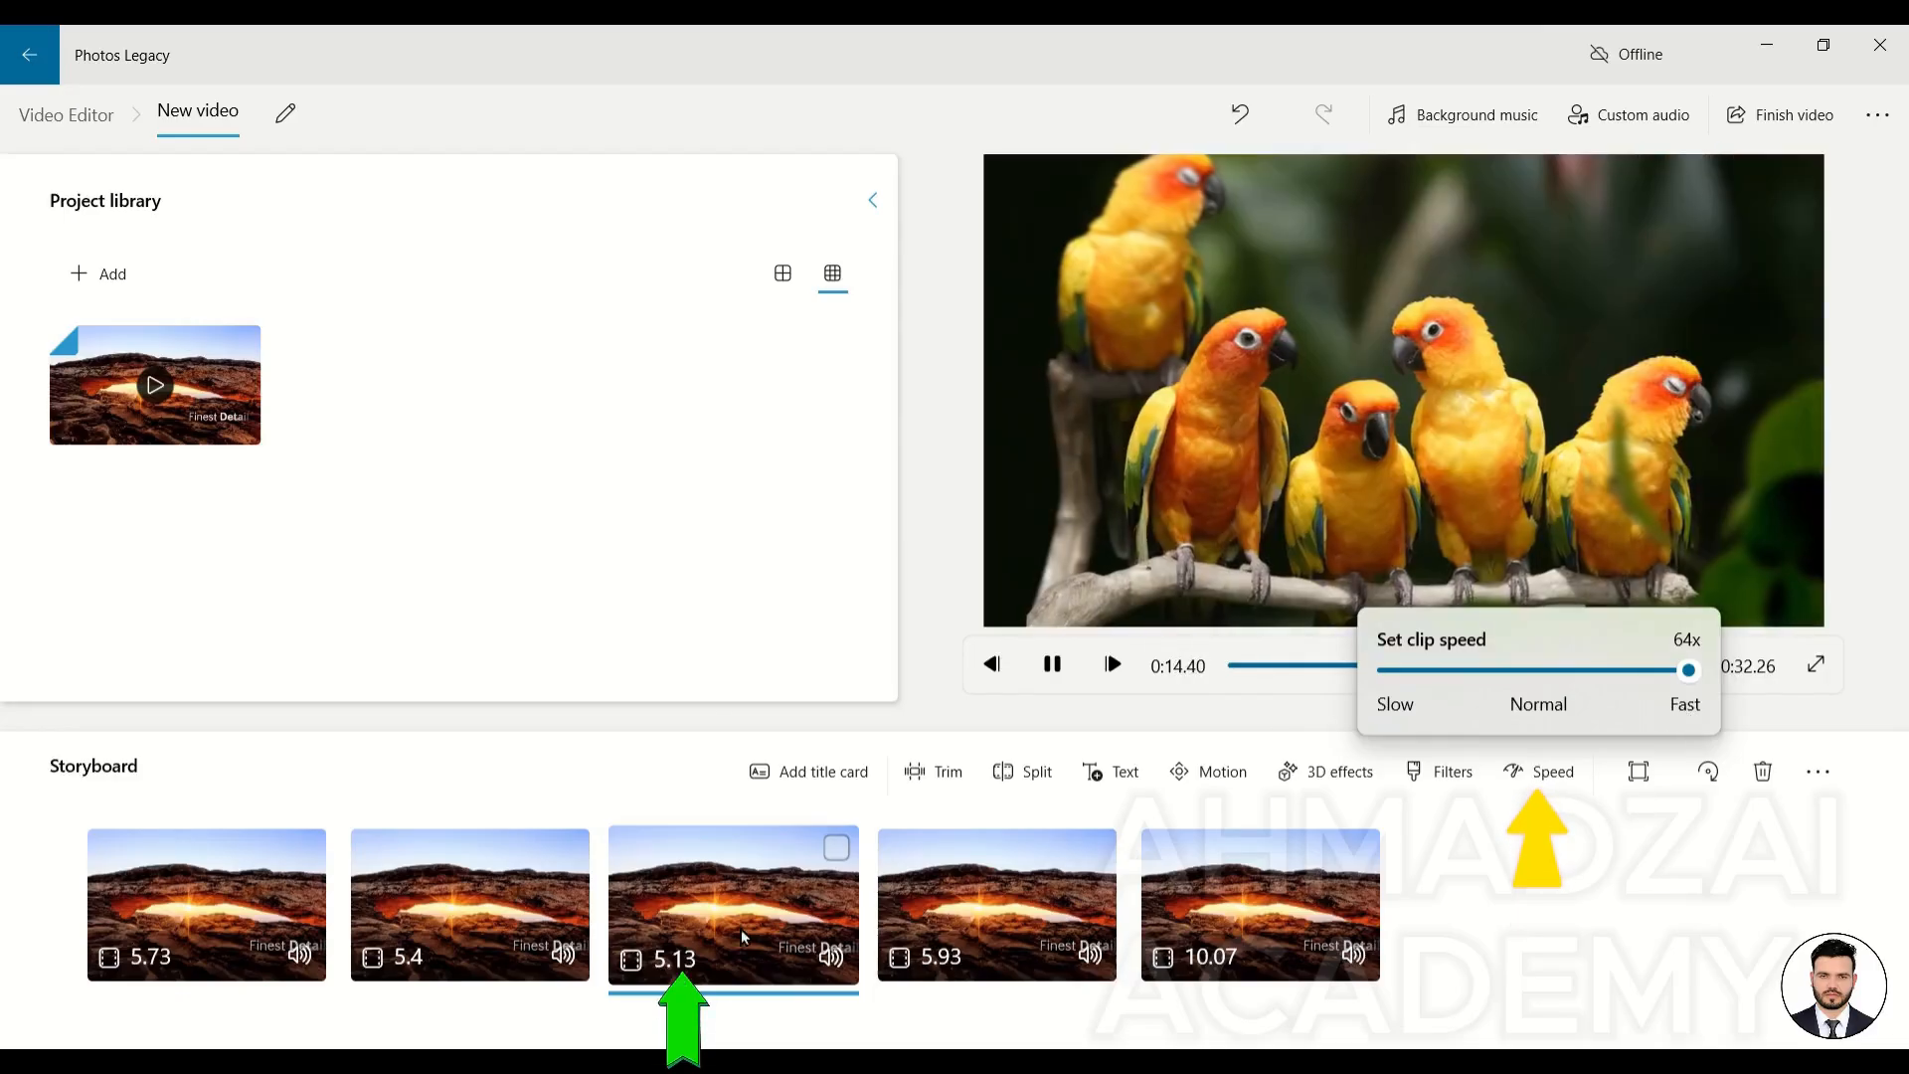
left_click(514, 942)
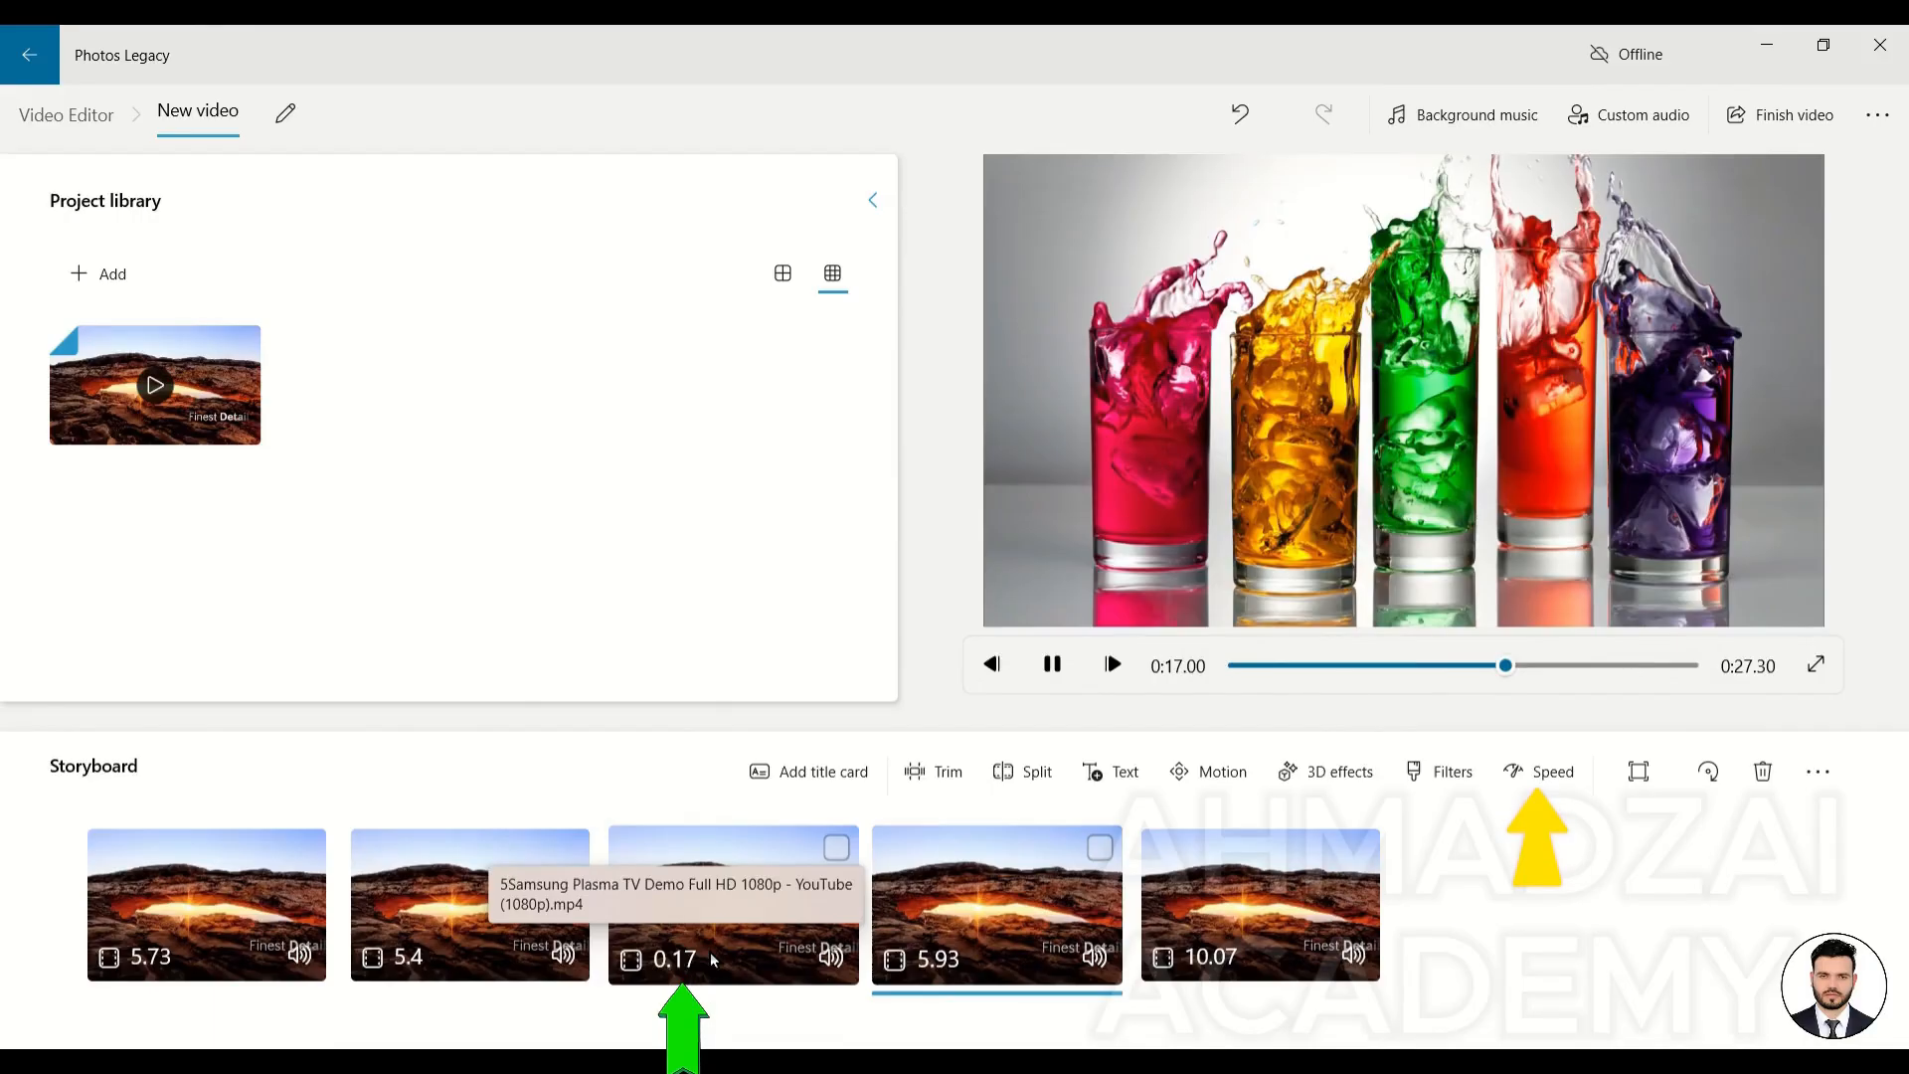
left_click(710, 951)
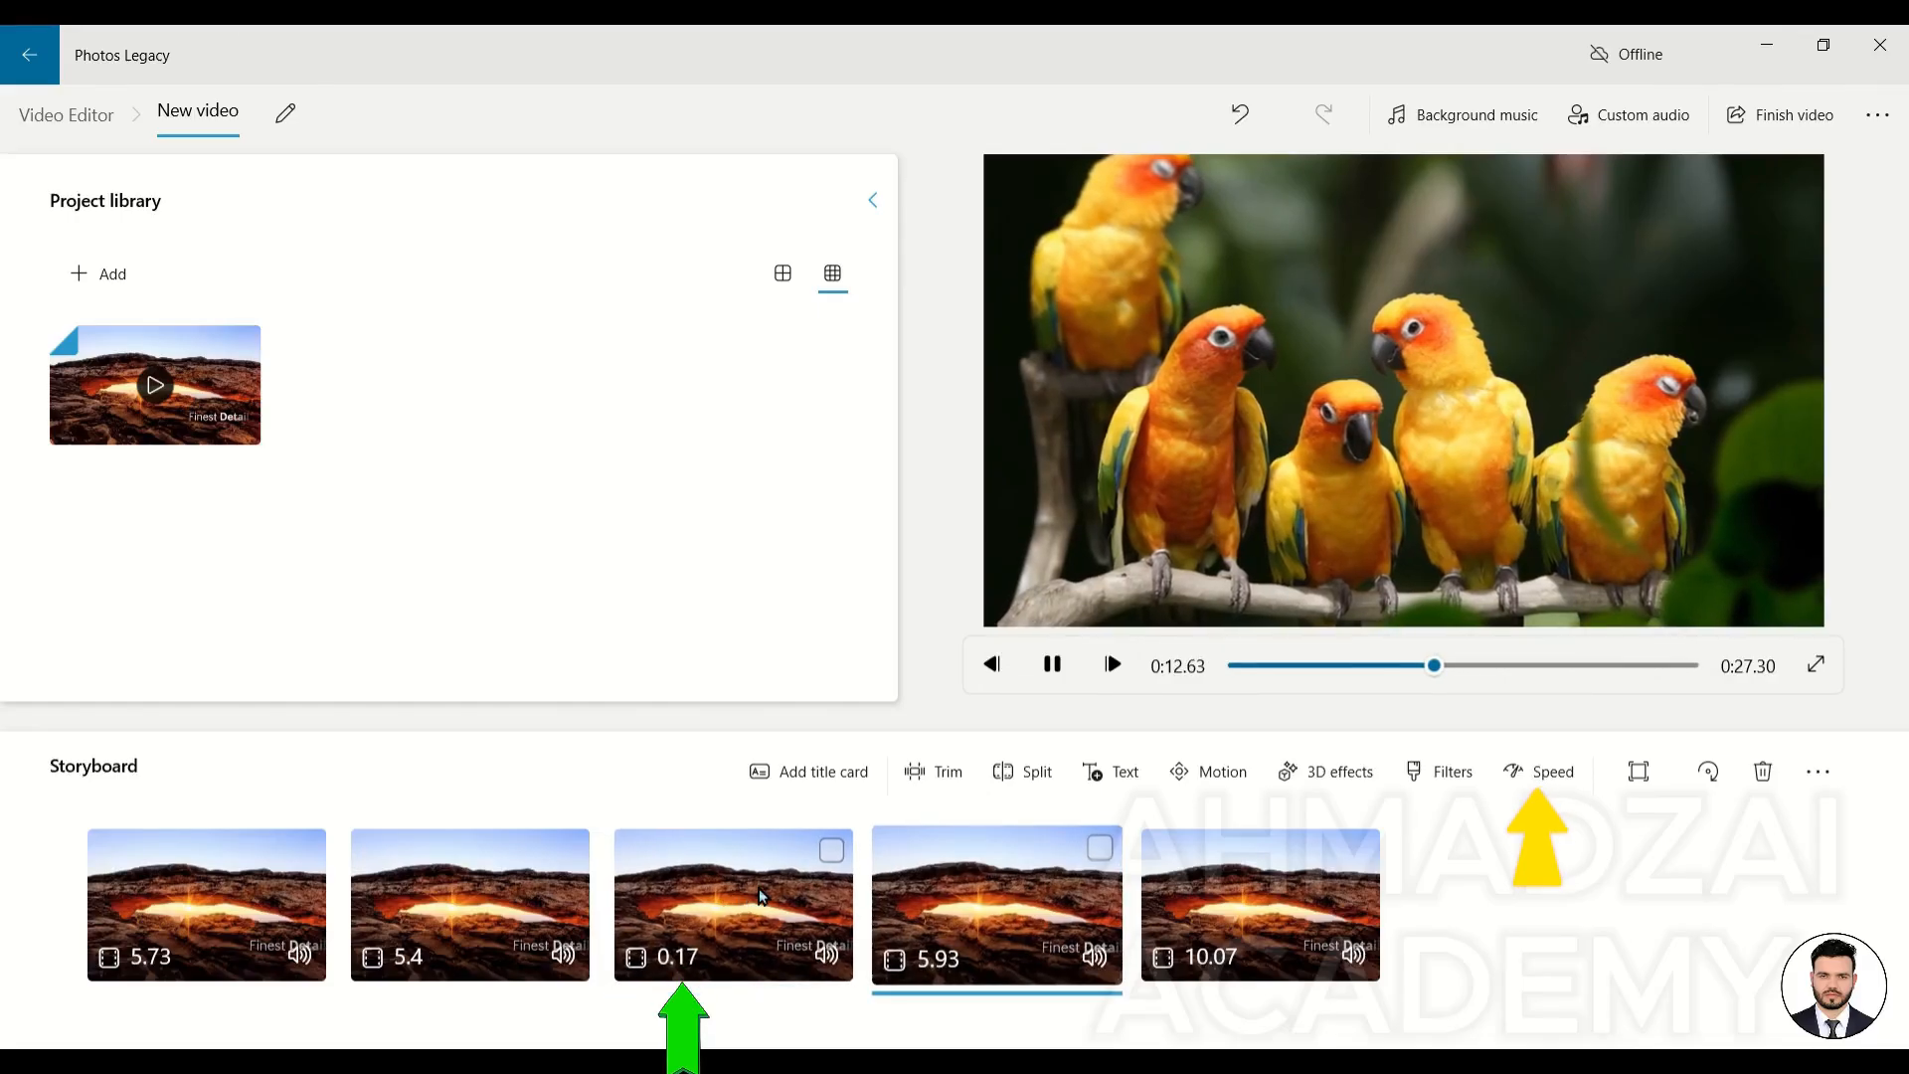
Return the third storyboard clip to about normal speed
left_click(1550, 770)
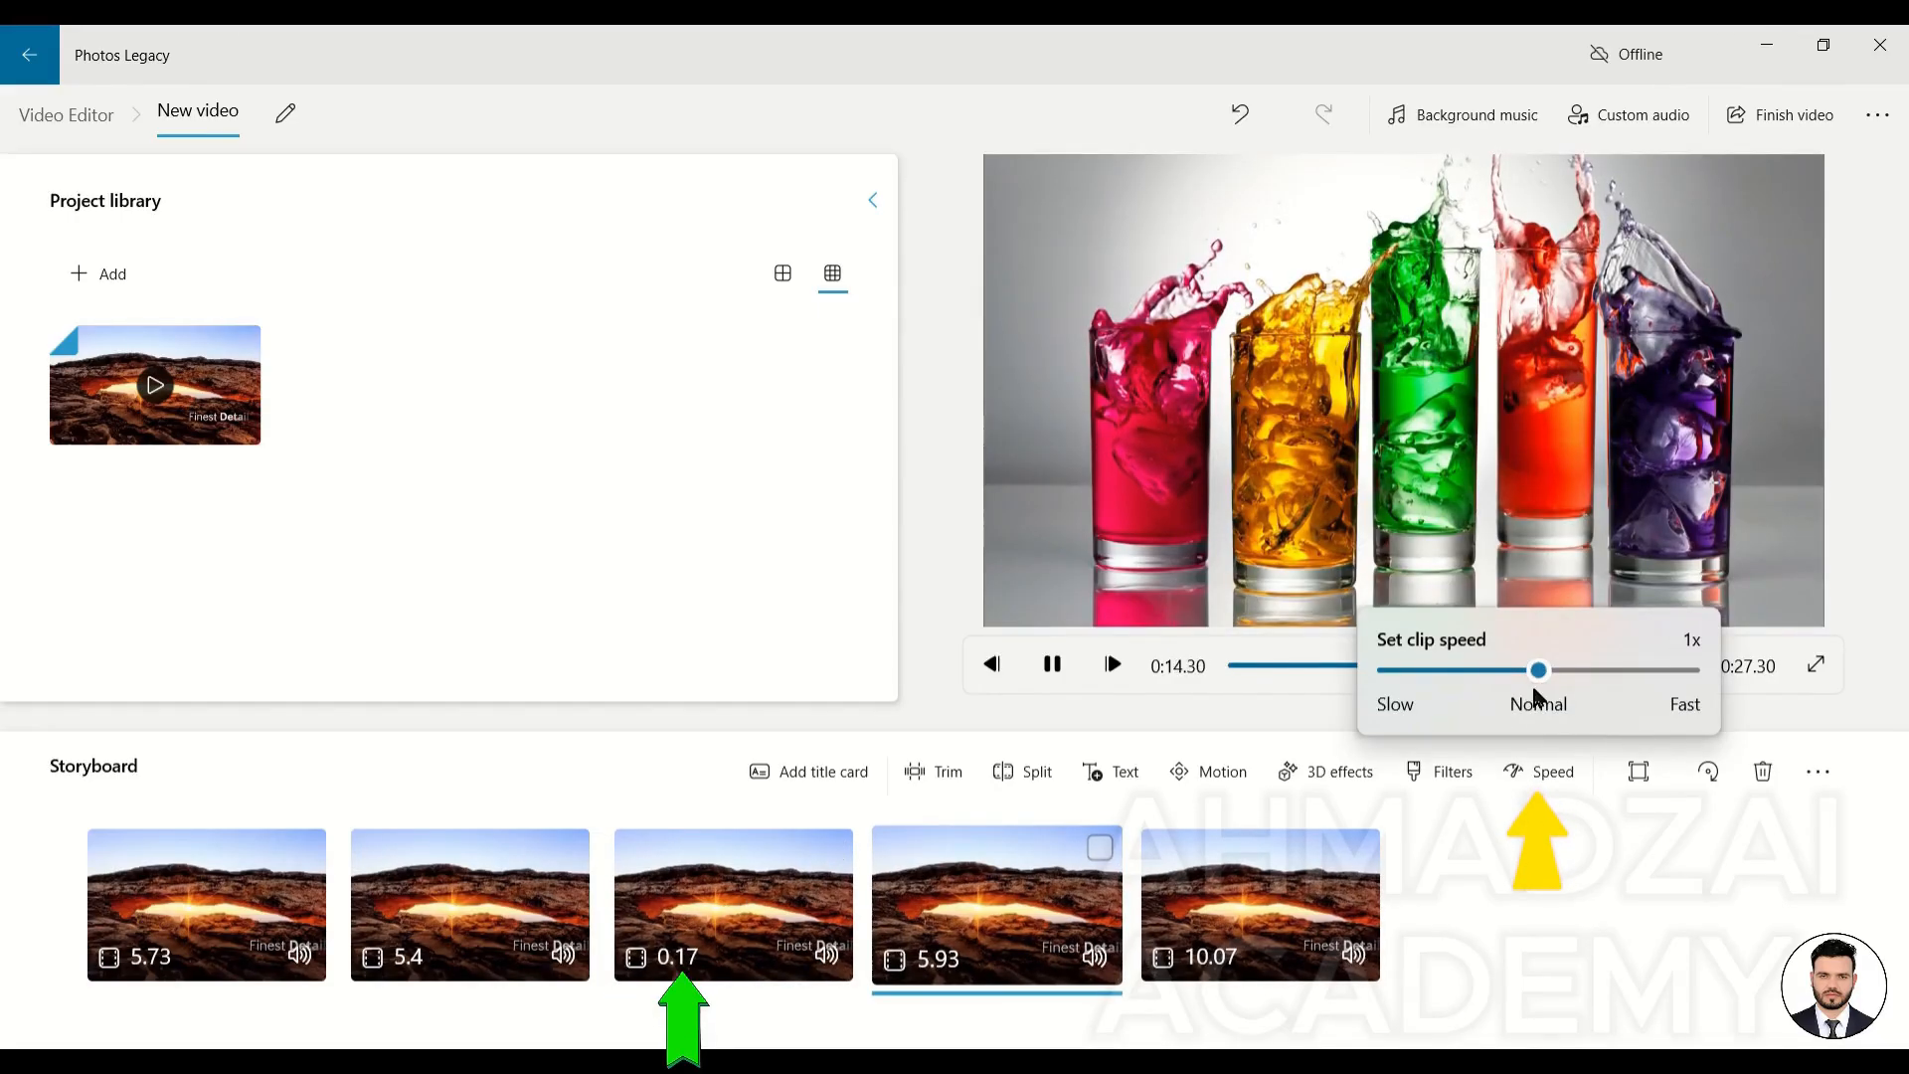
left_click(712, 951)
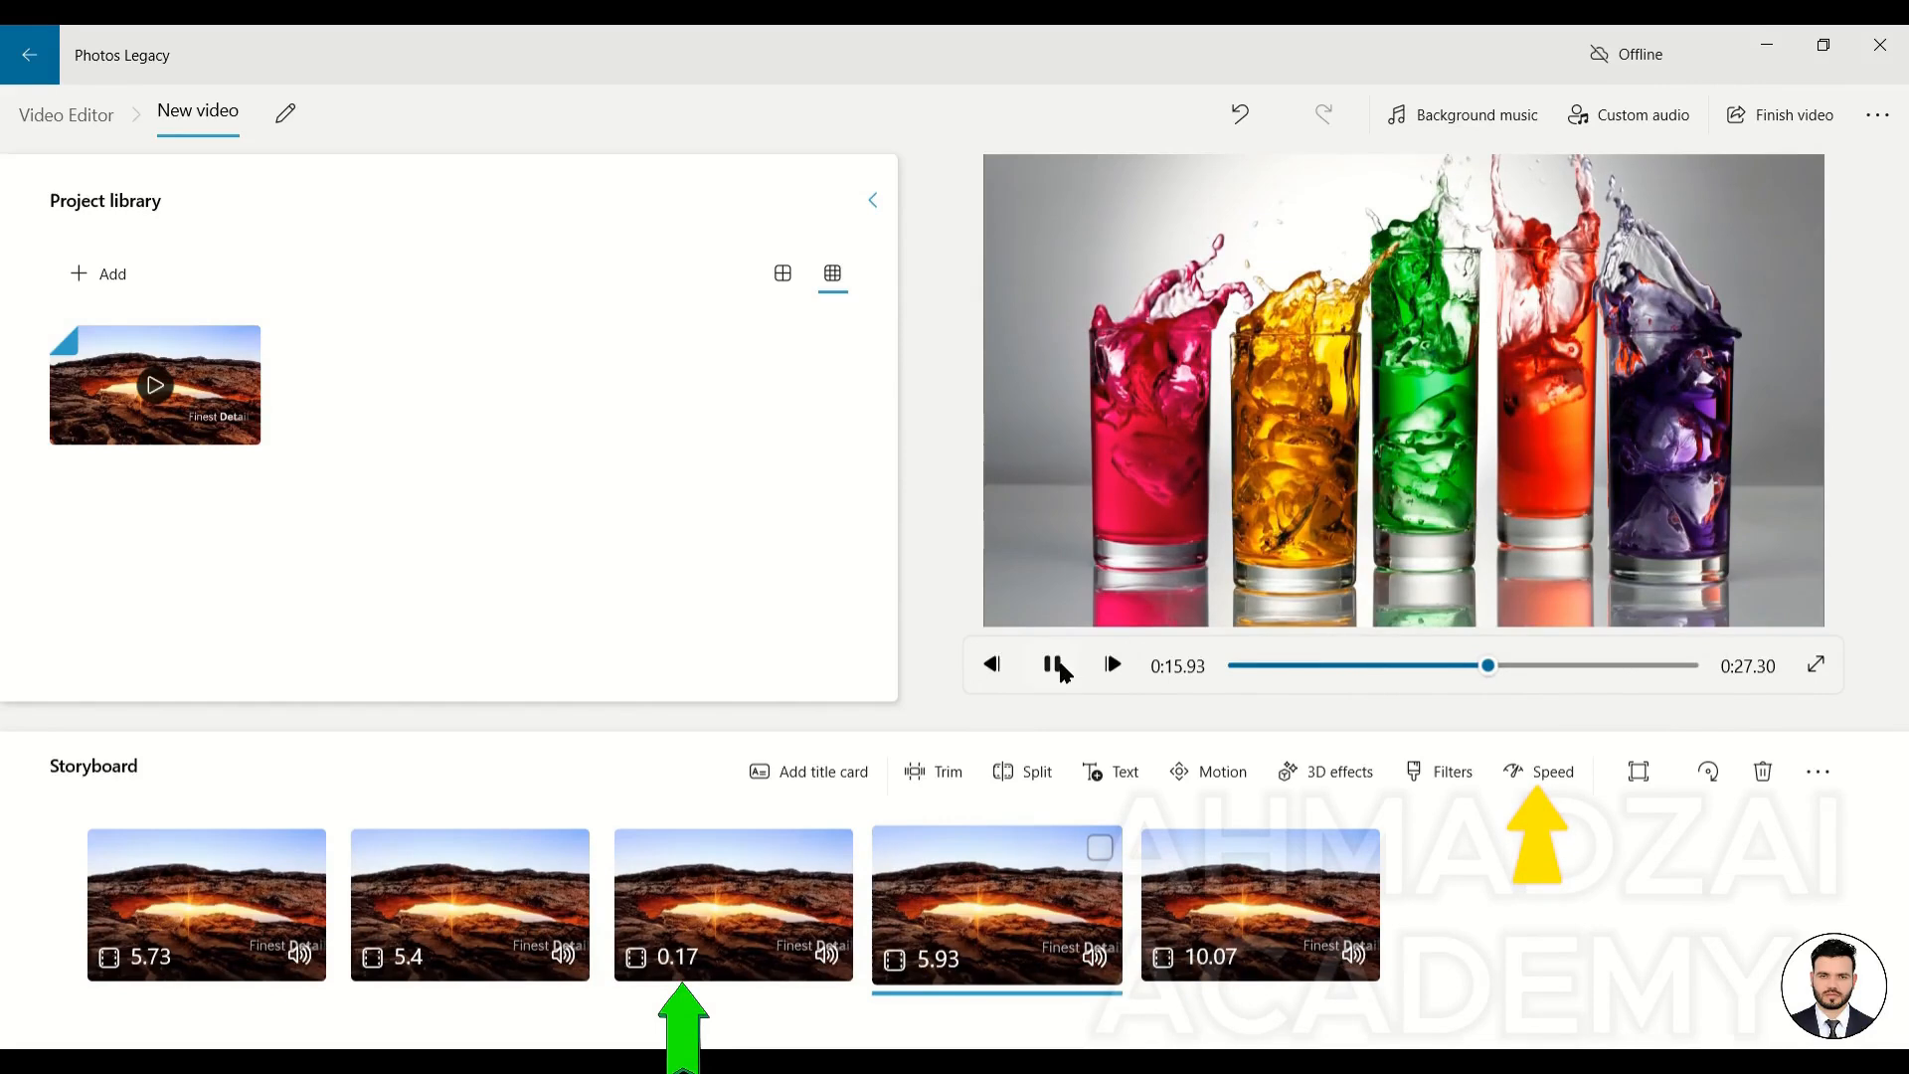
left_click(754, 906)
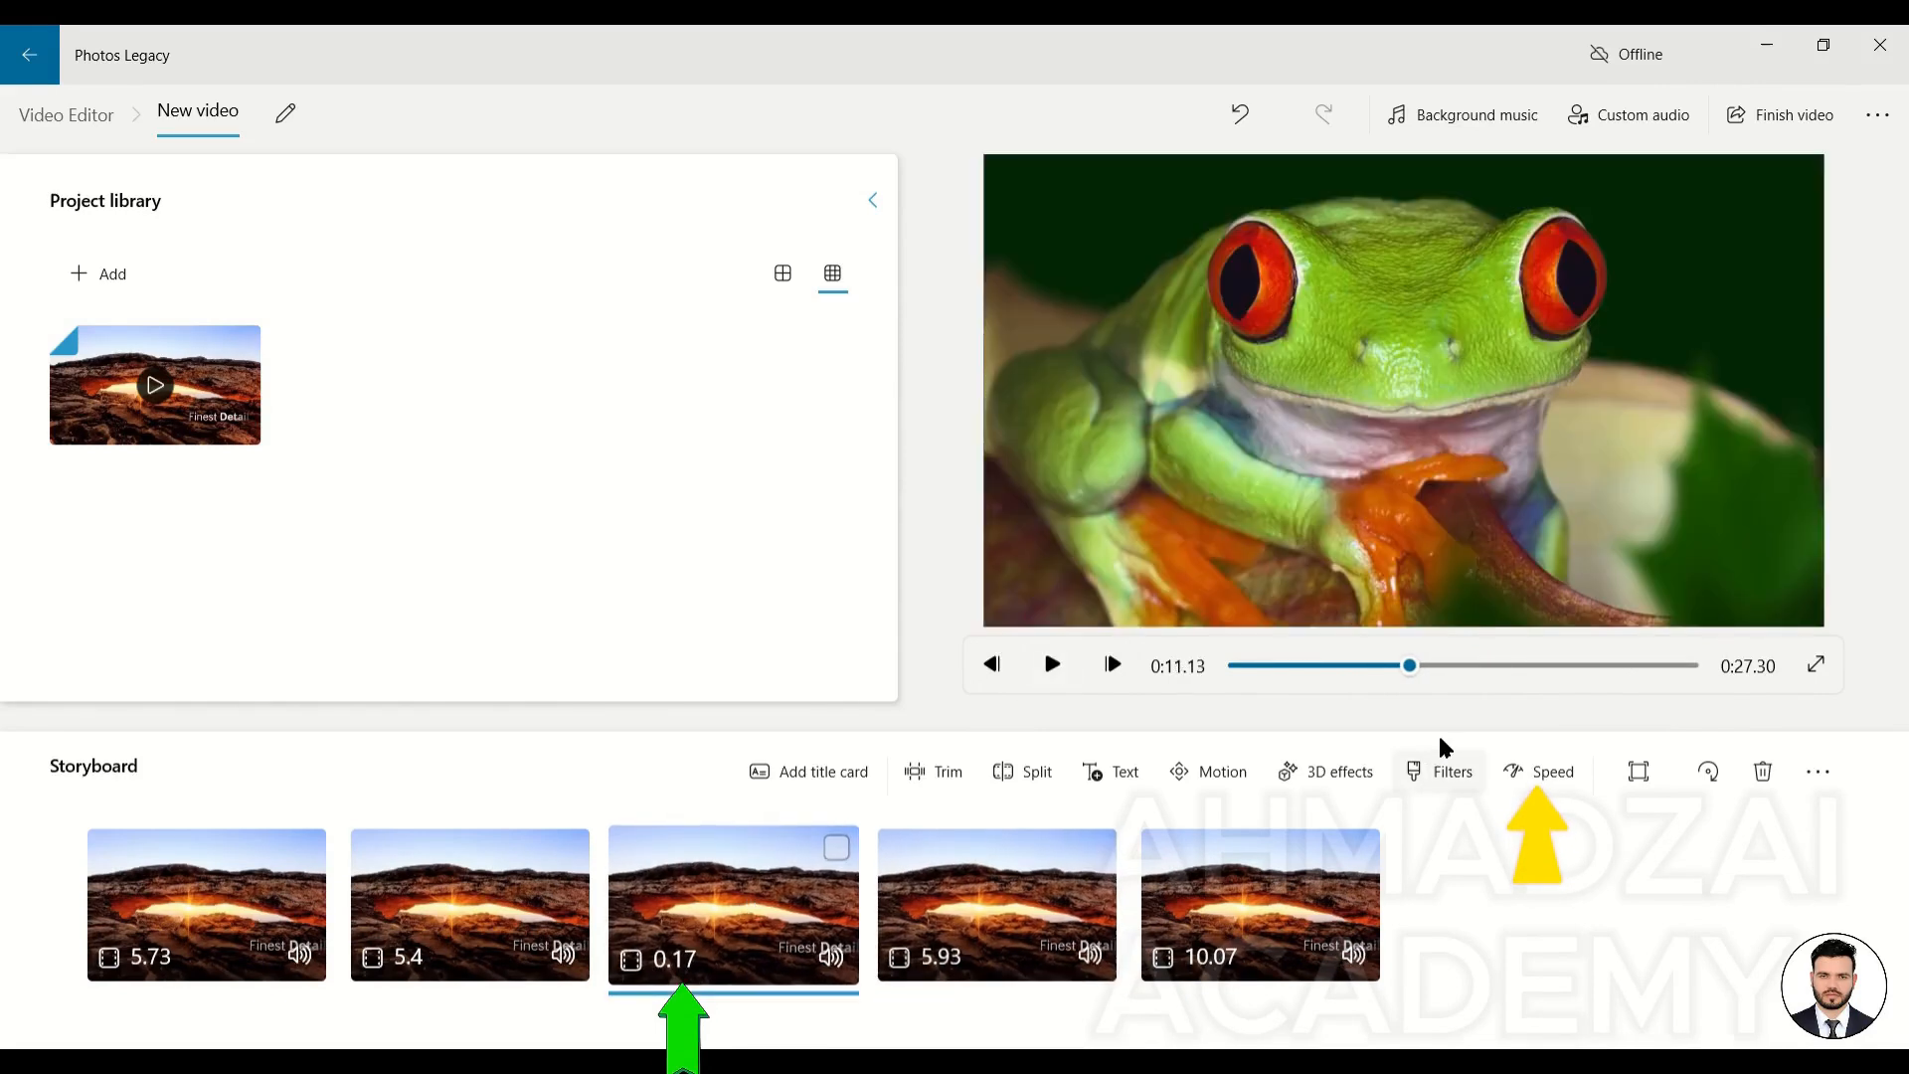
left_click(1540, 772)
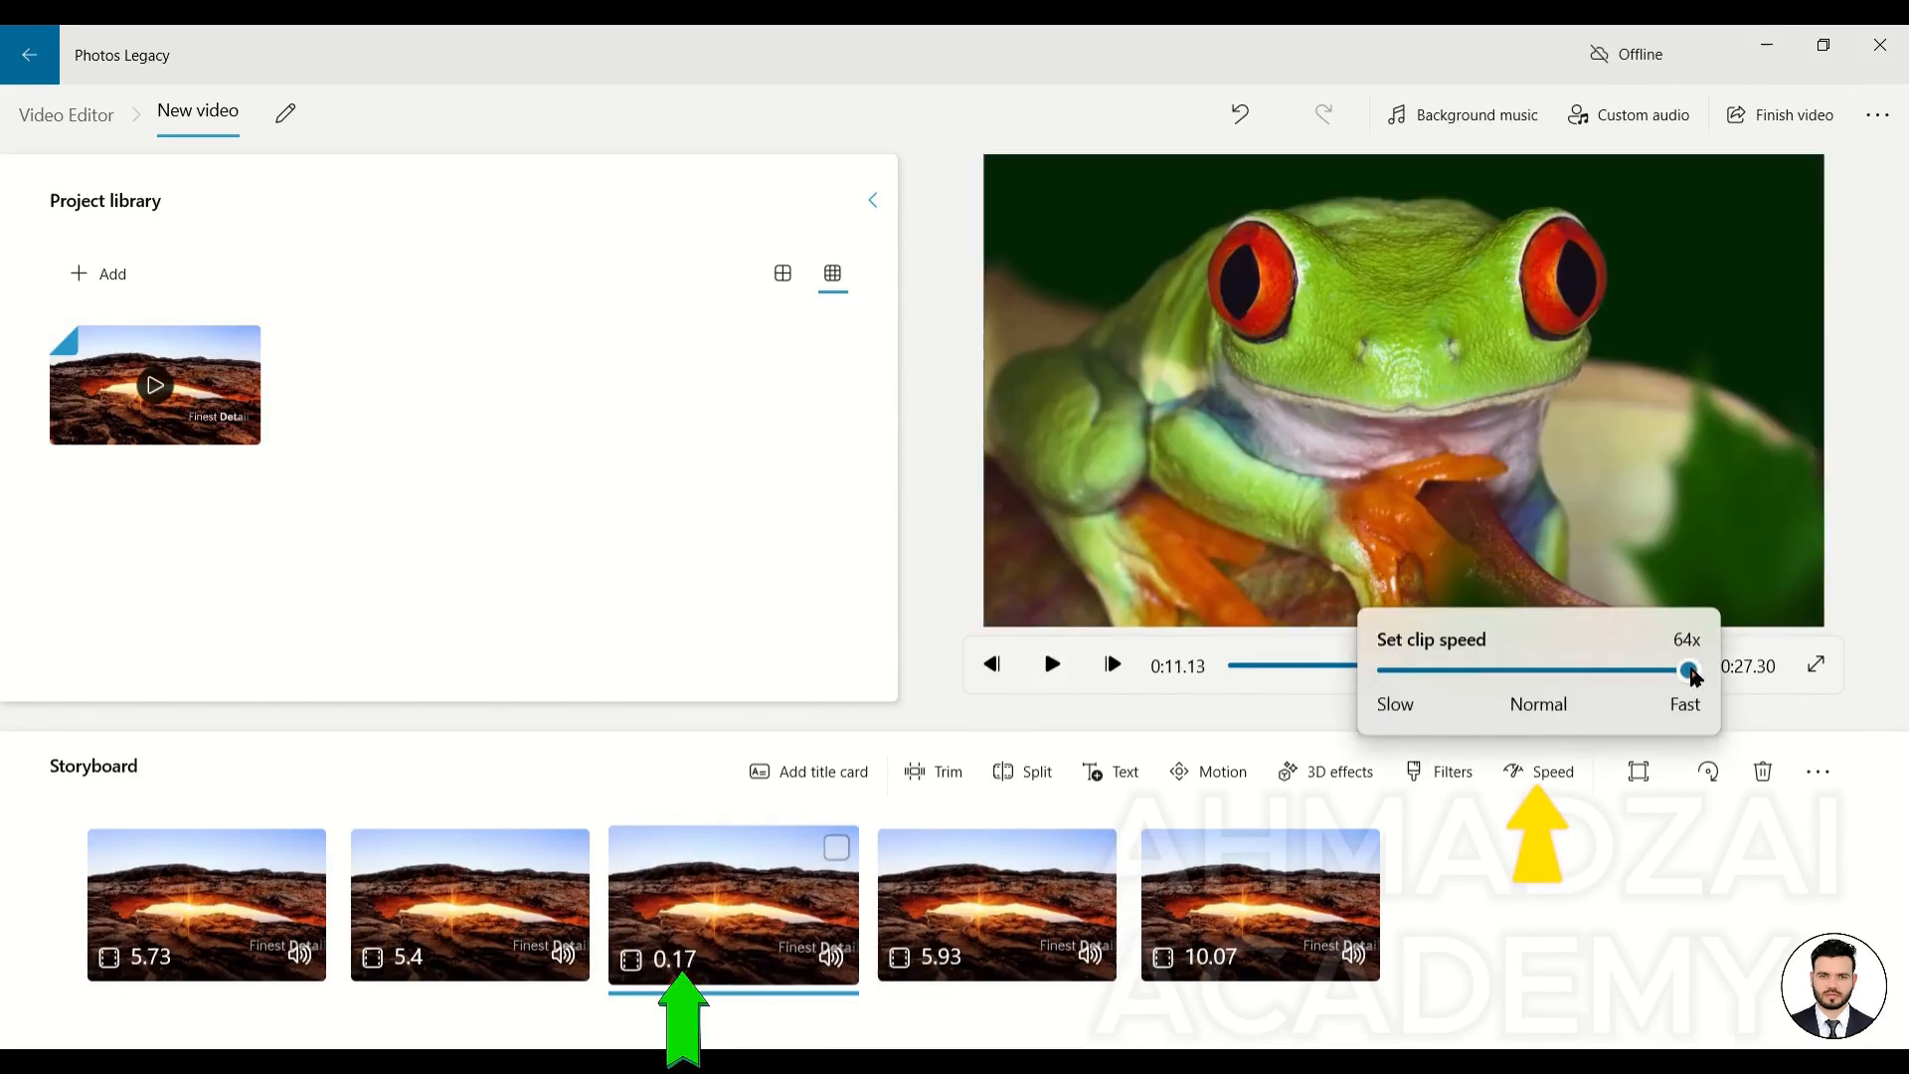
left_click_drag(1555, 679, 1534, 677)
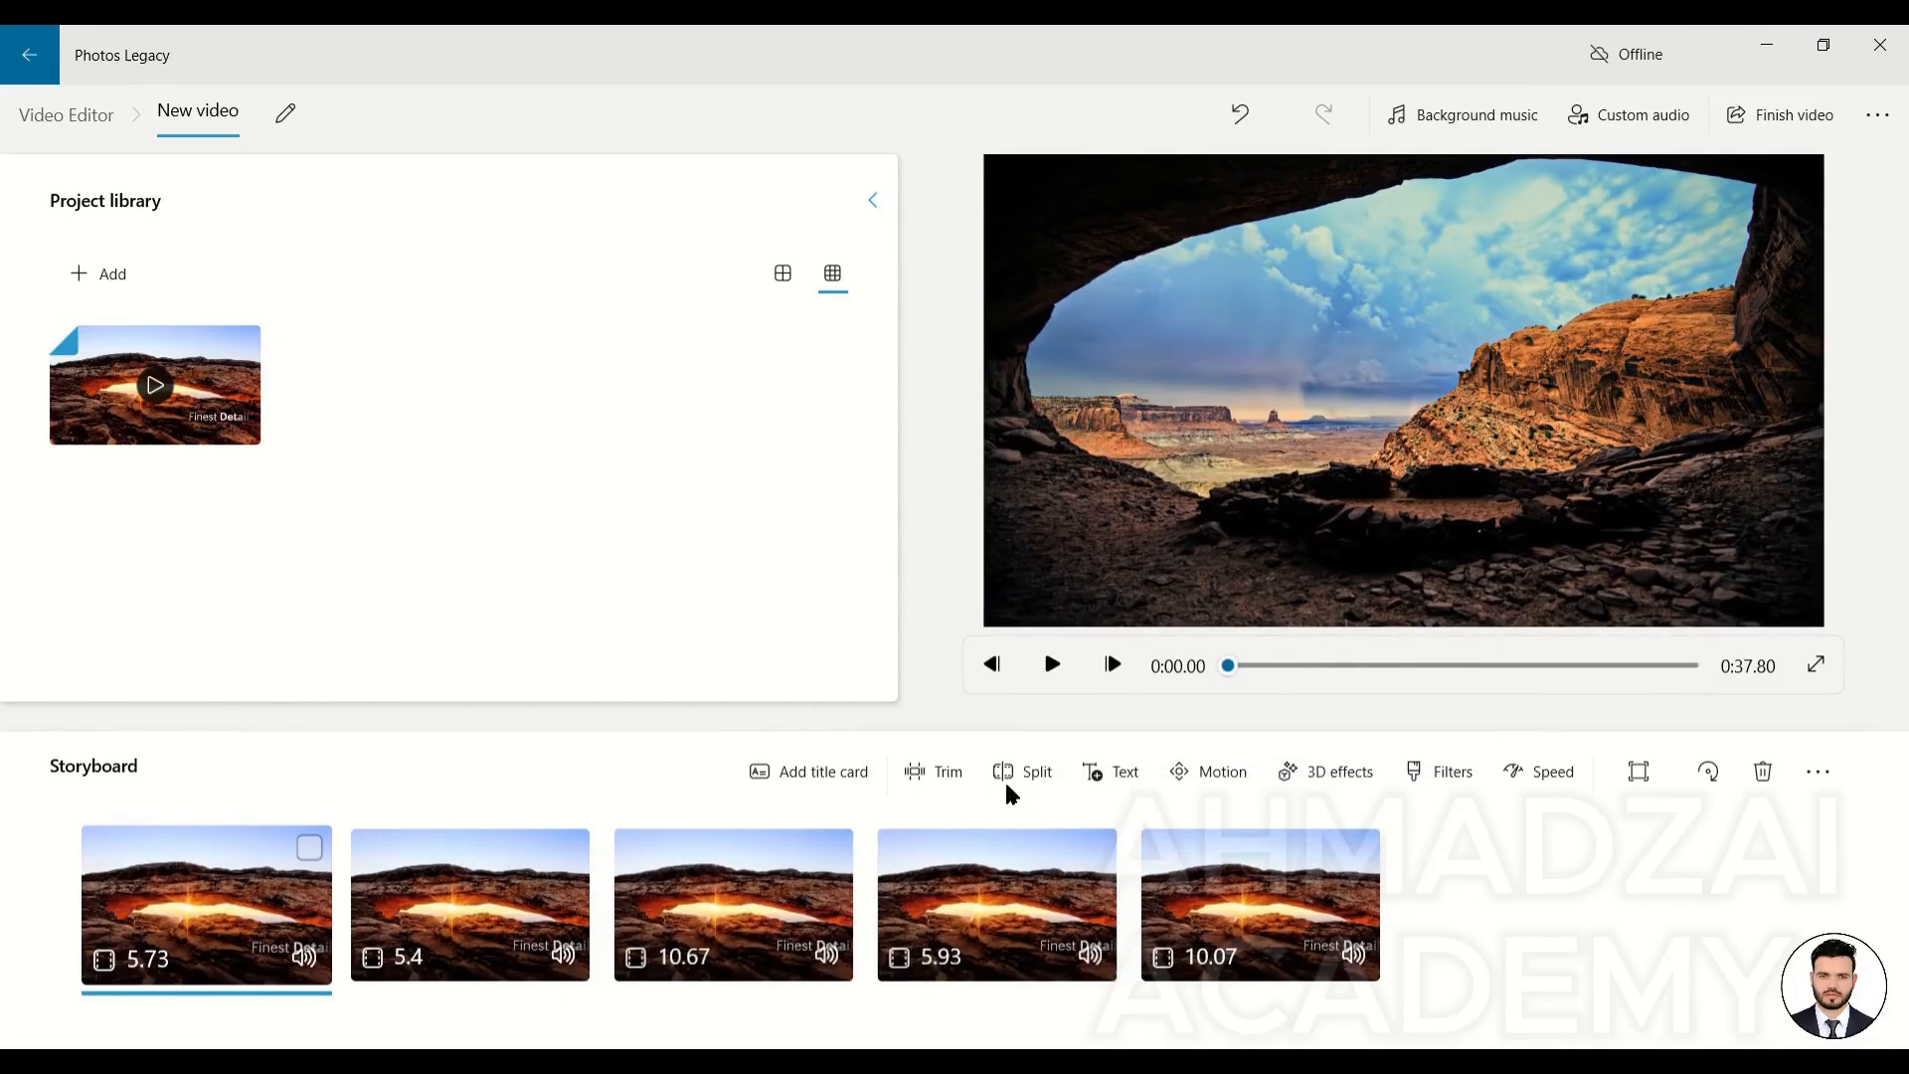
Sample the background music tracks, apply Anodized to the project and play the result in the preview
left_click(1435, 116)
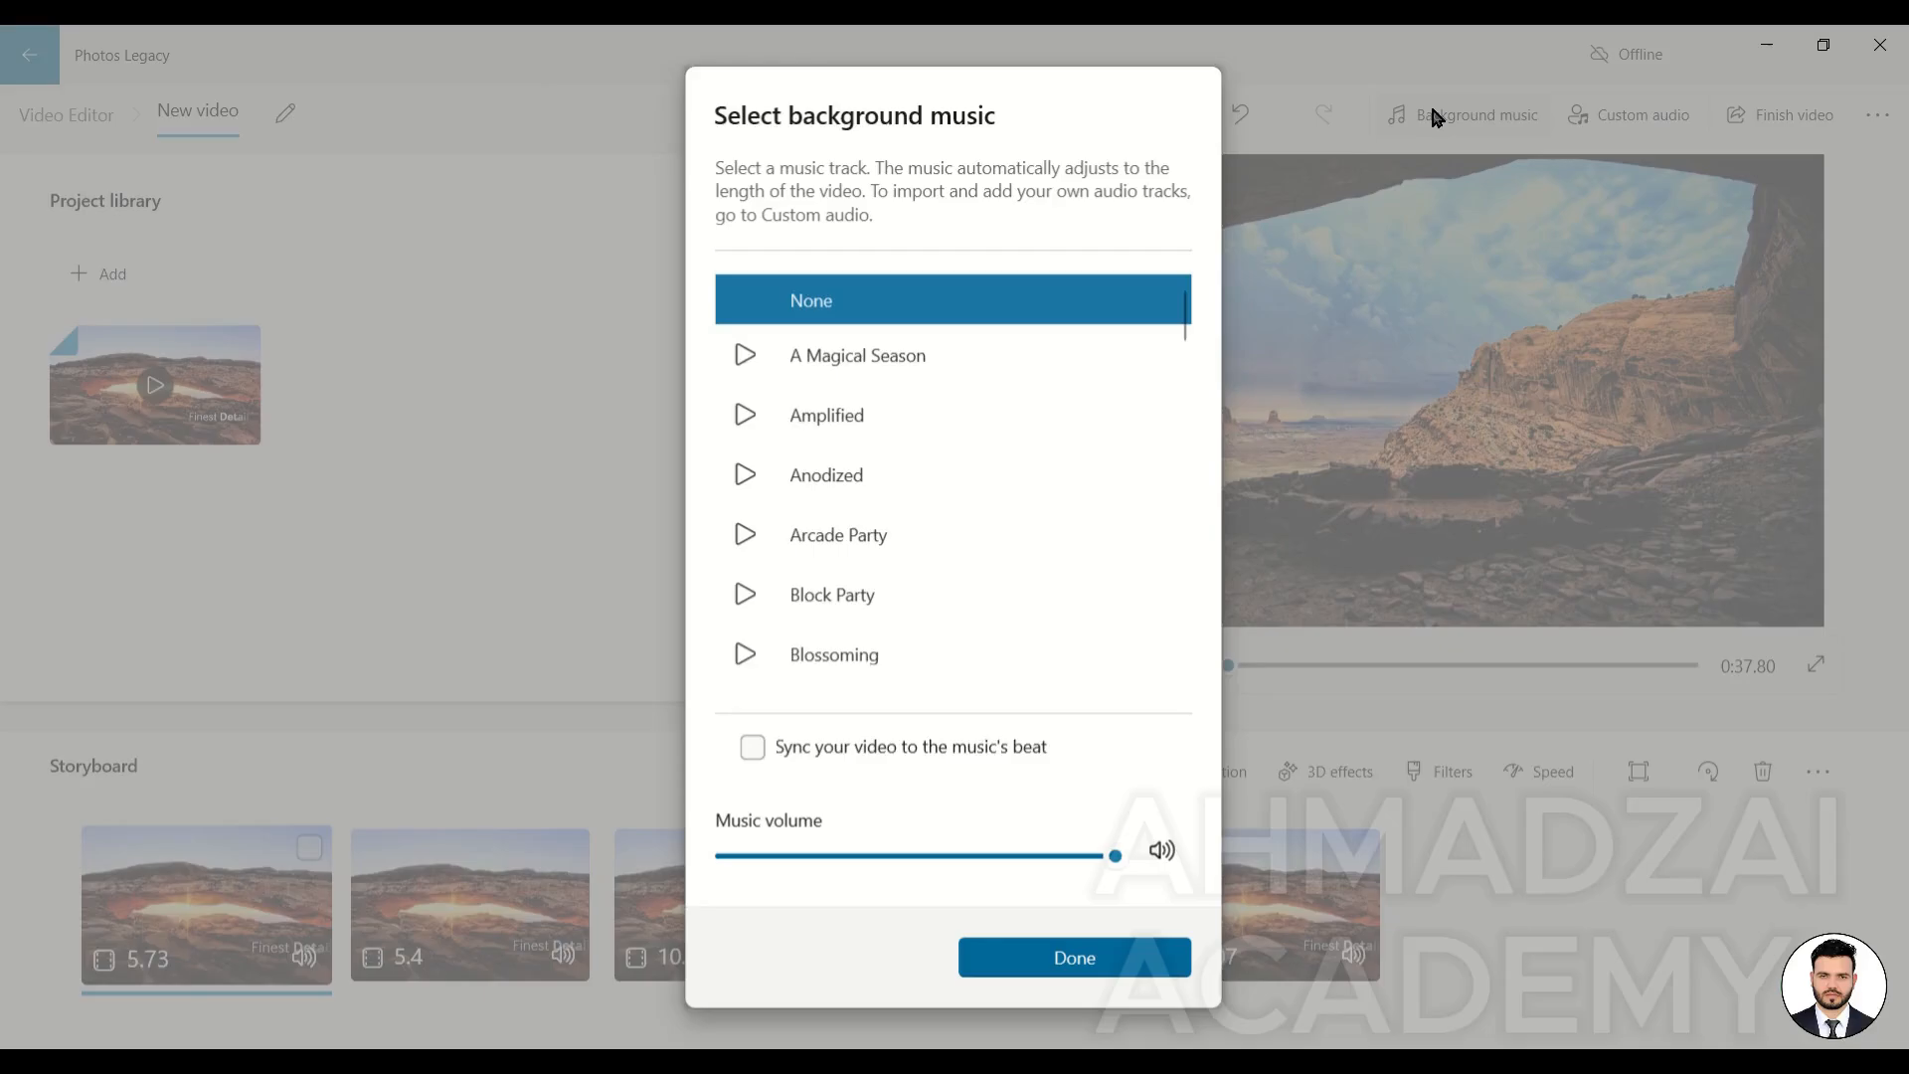
left_click(745, 355)
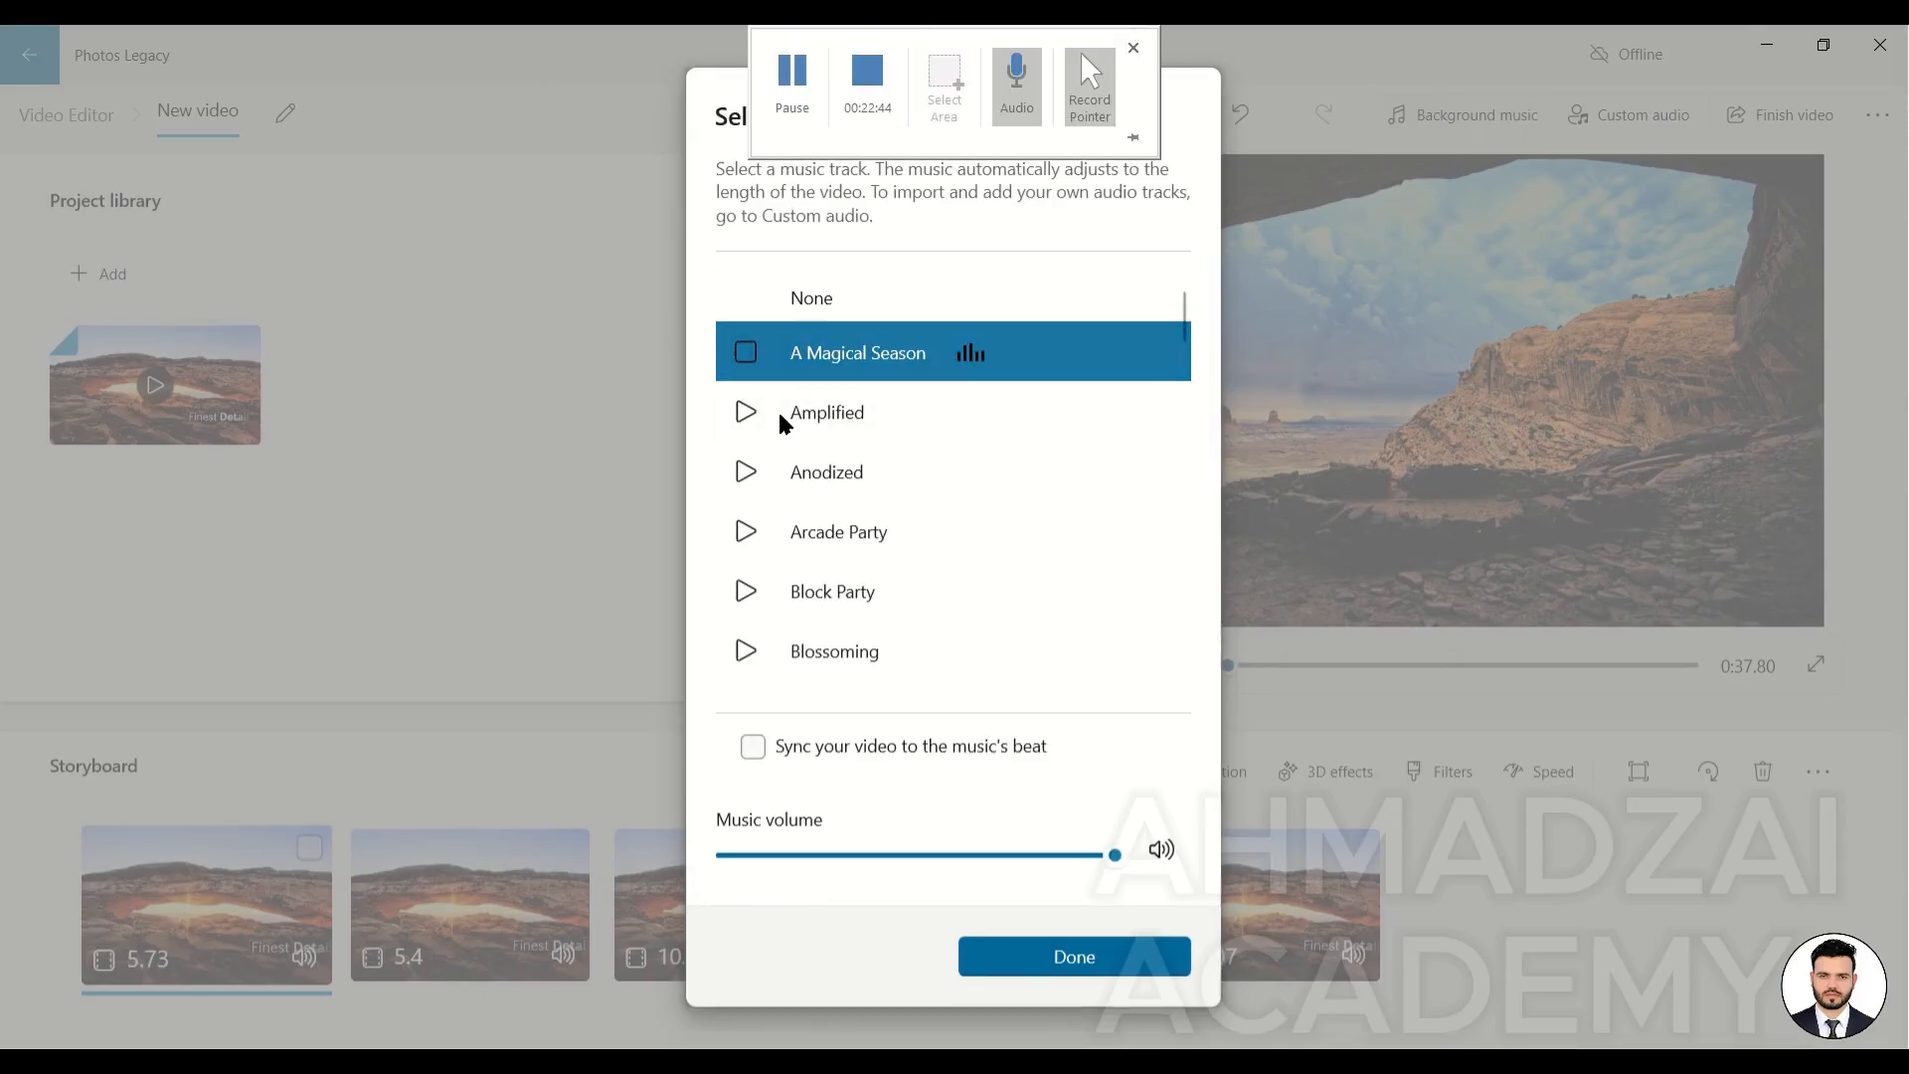
left_click(745, 413)
left_click(736, 477)
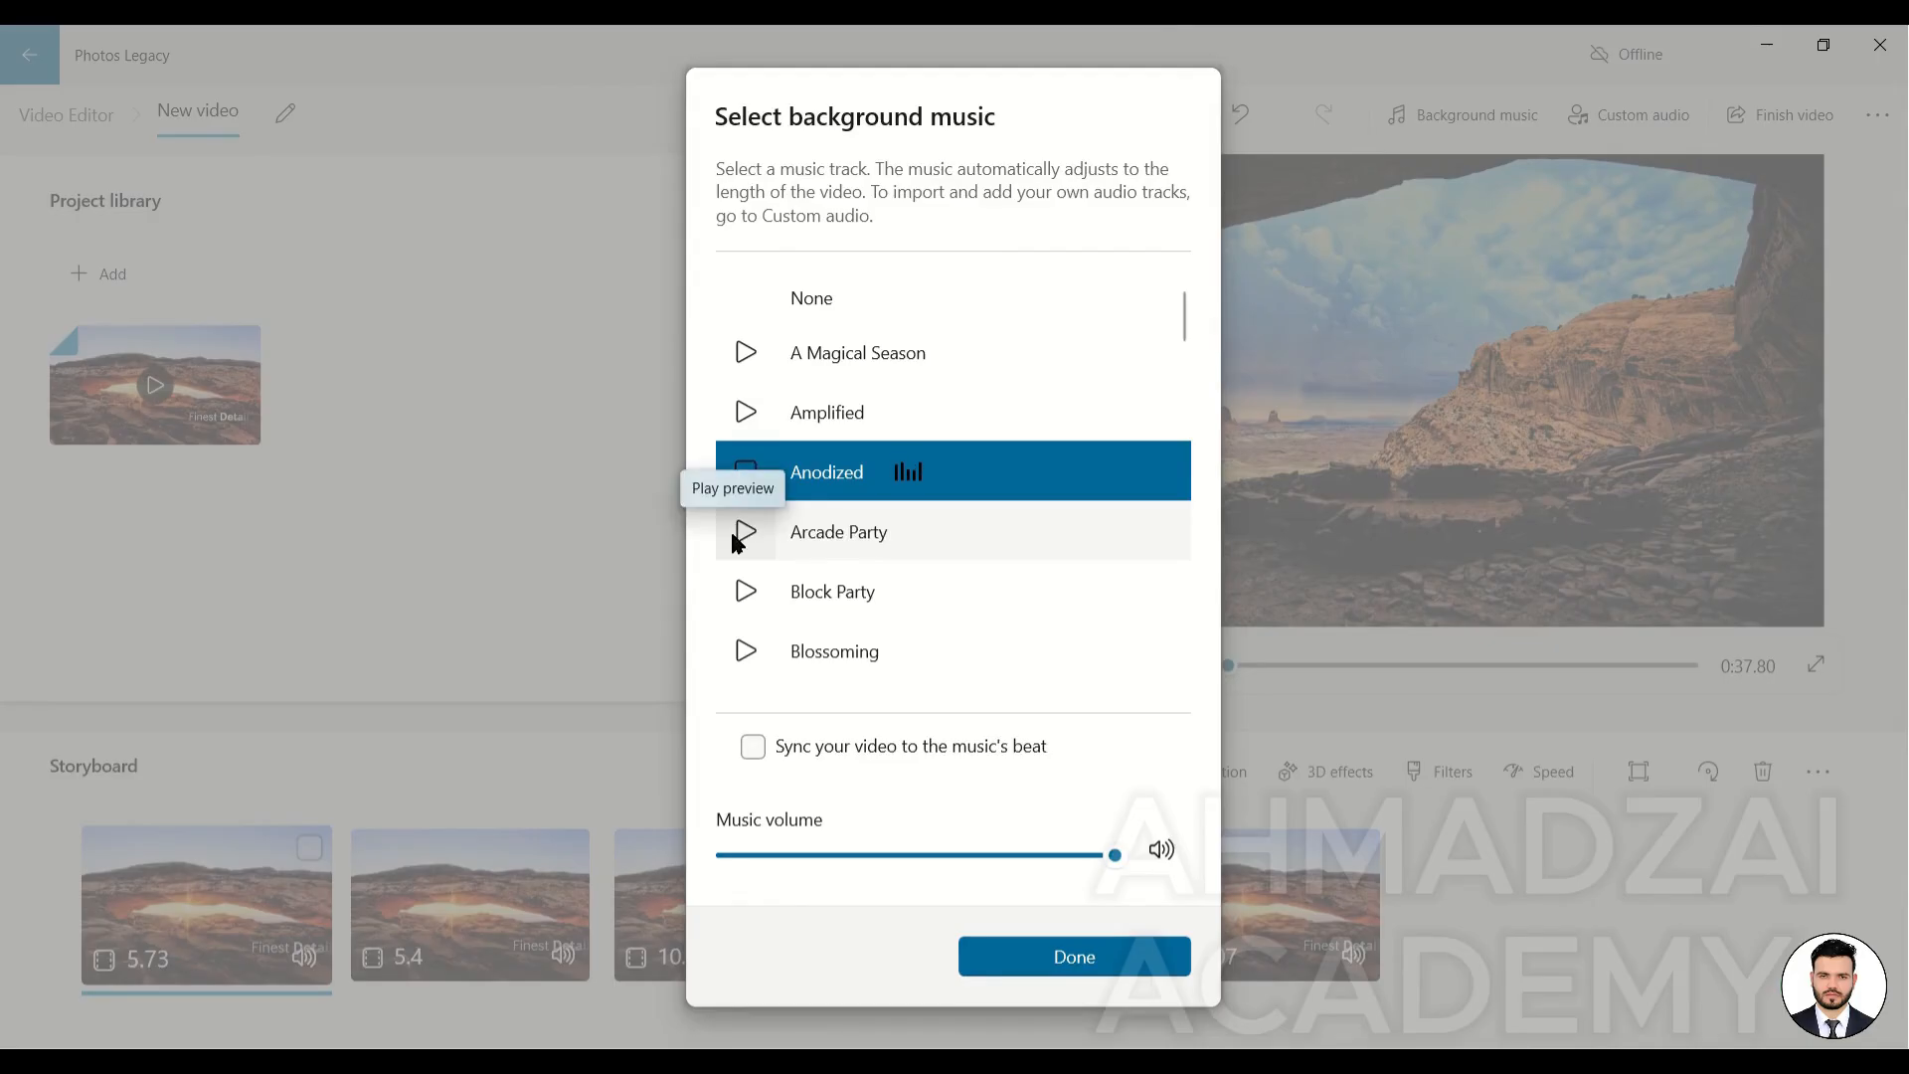
left_click(1049, 980)
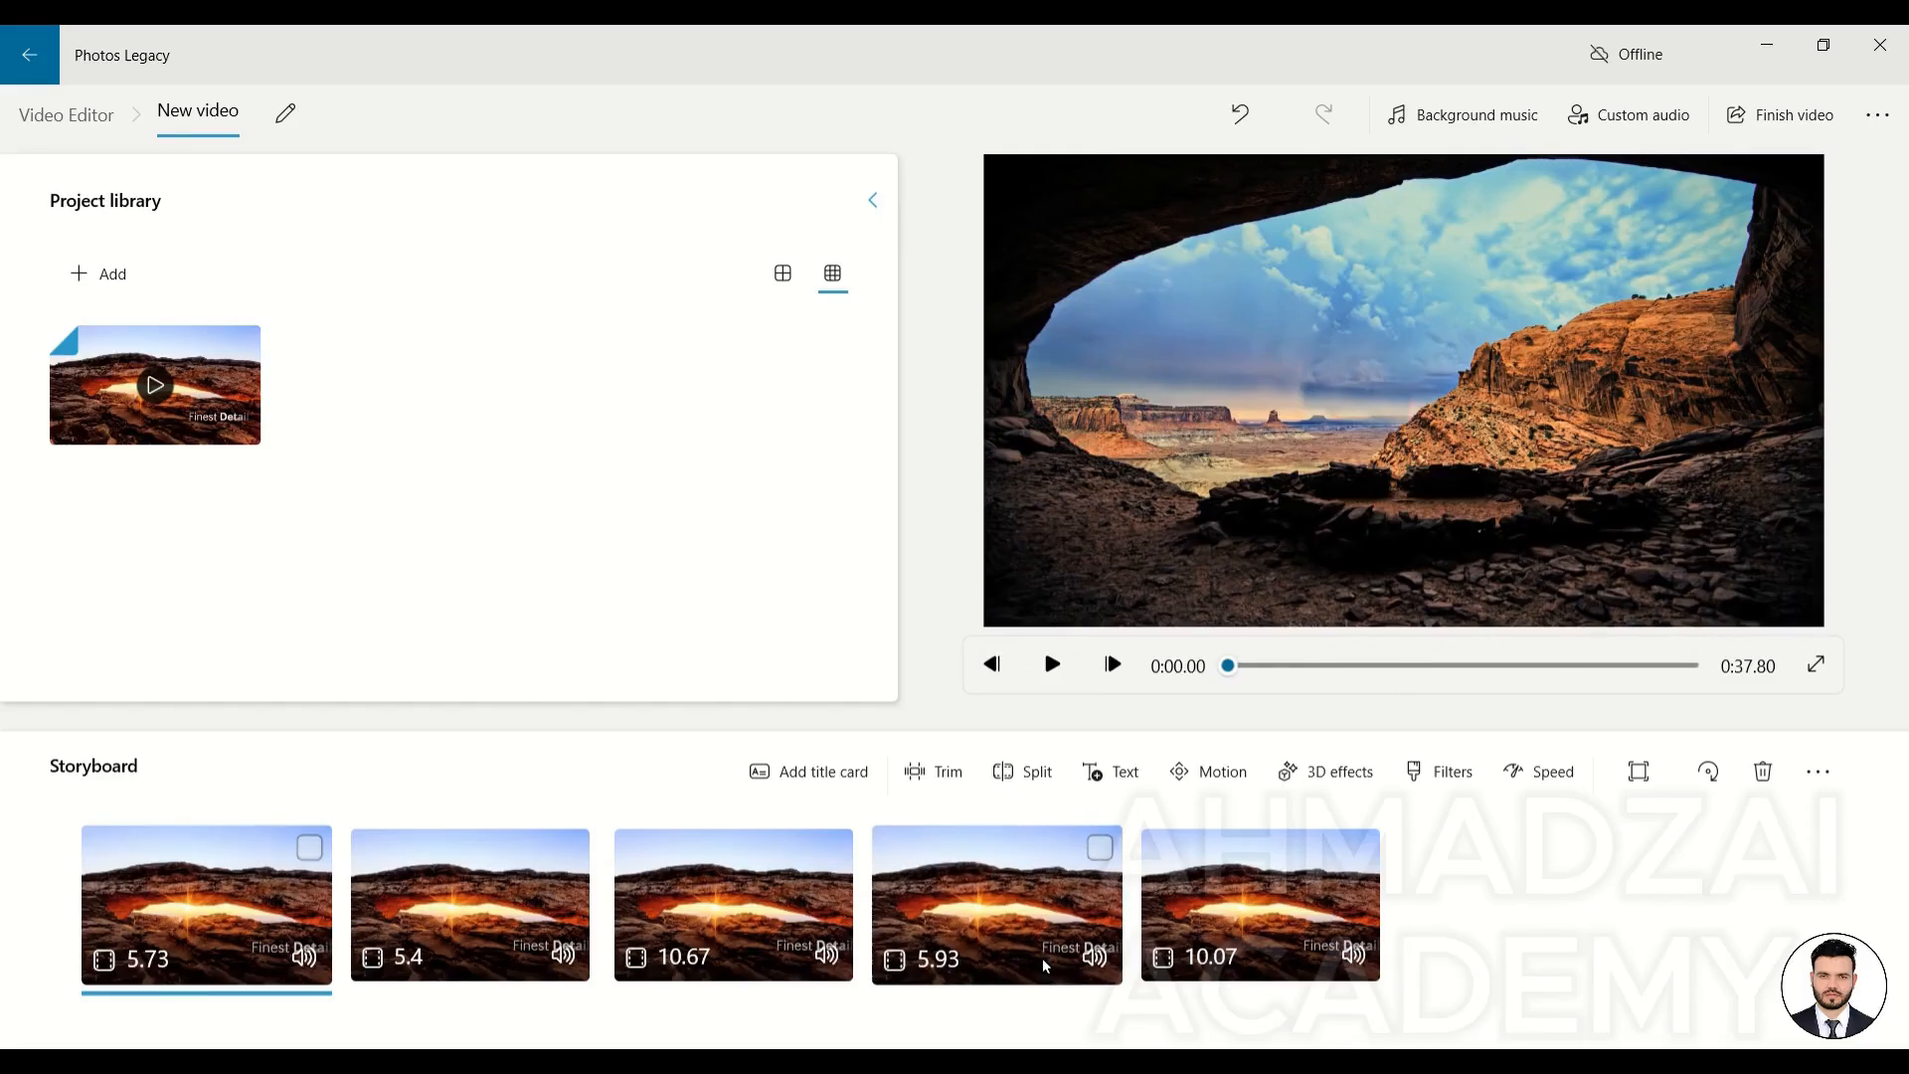
left_click(1034, 666)
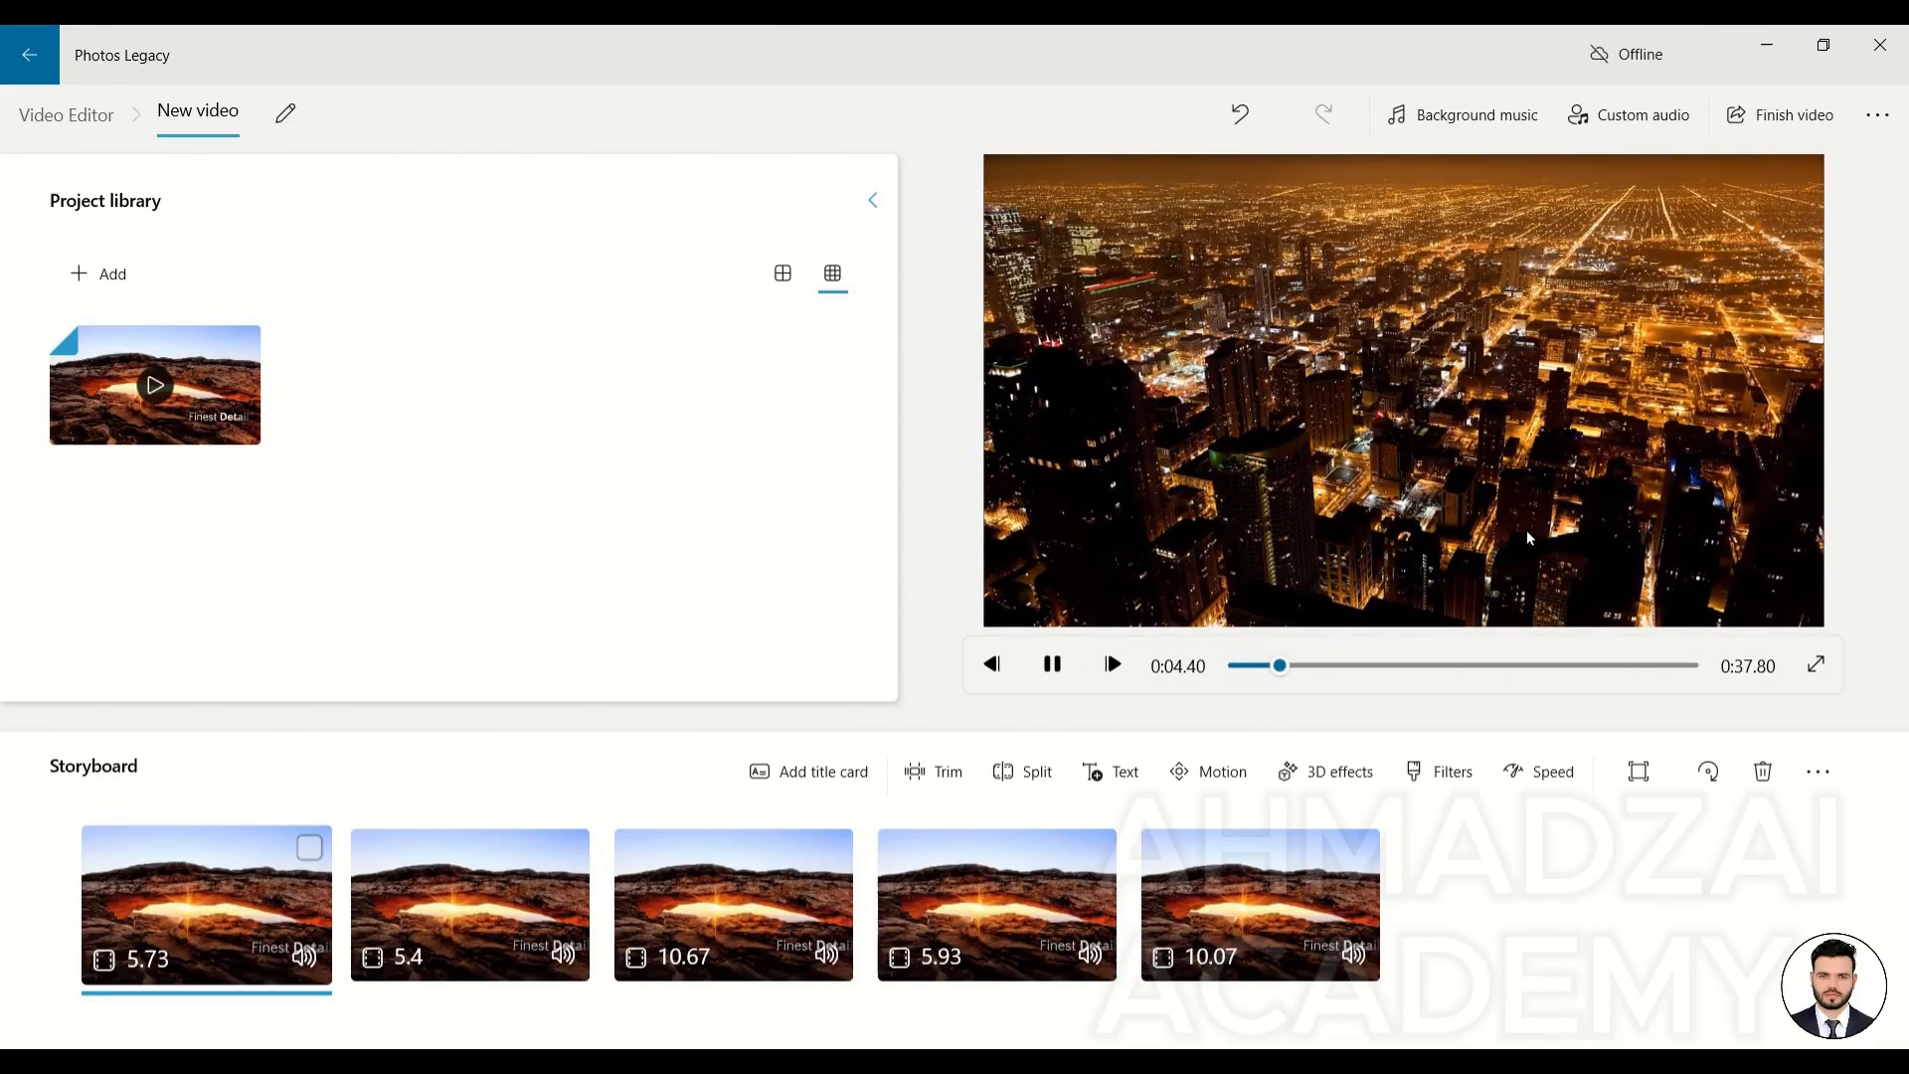
left_click(1053, 667)
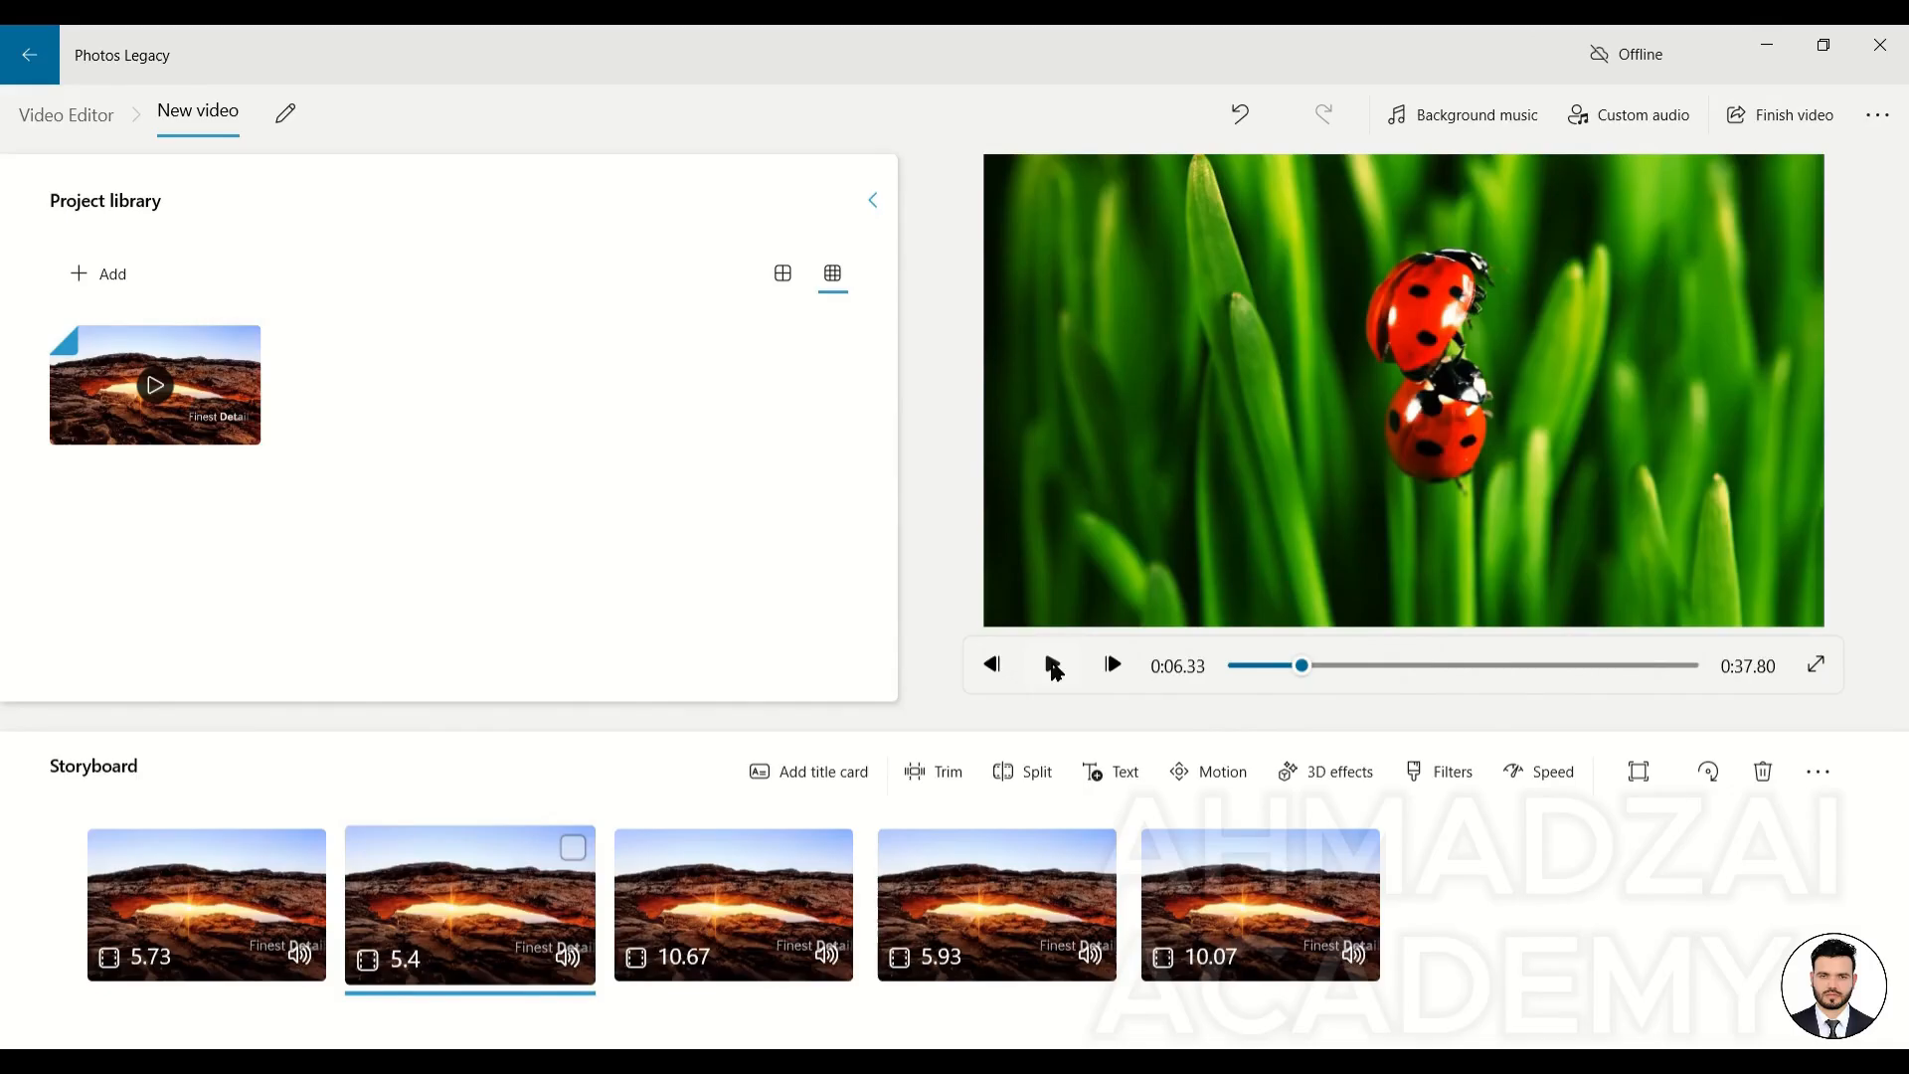
Mute all five storyboard clips by setting each clip's volume to 0
left_click(300, 956)
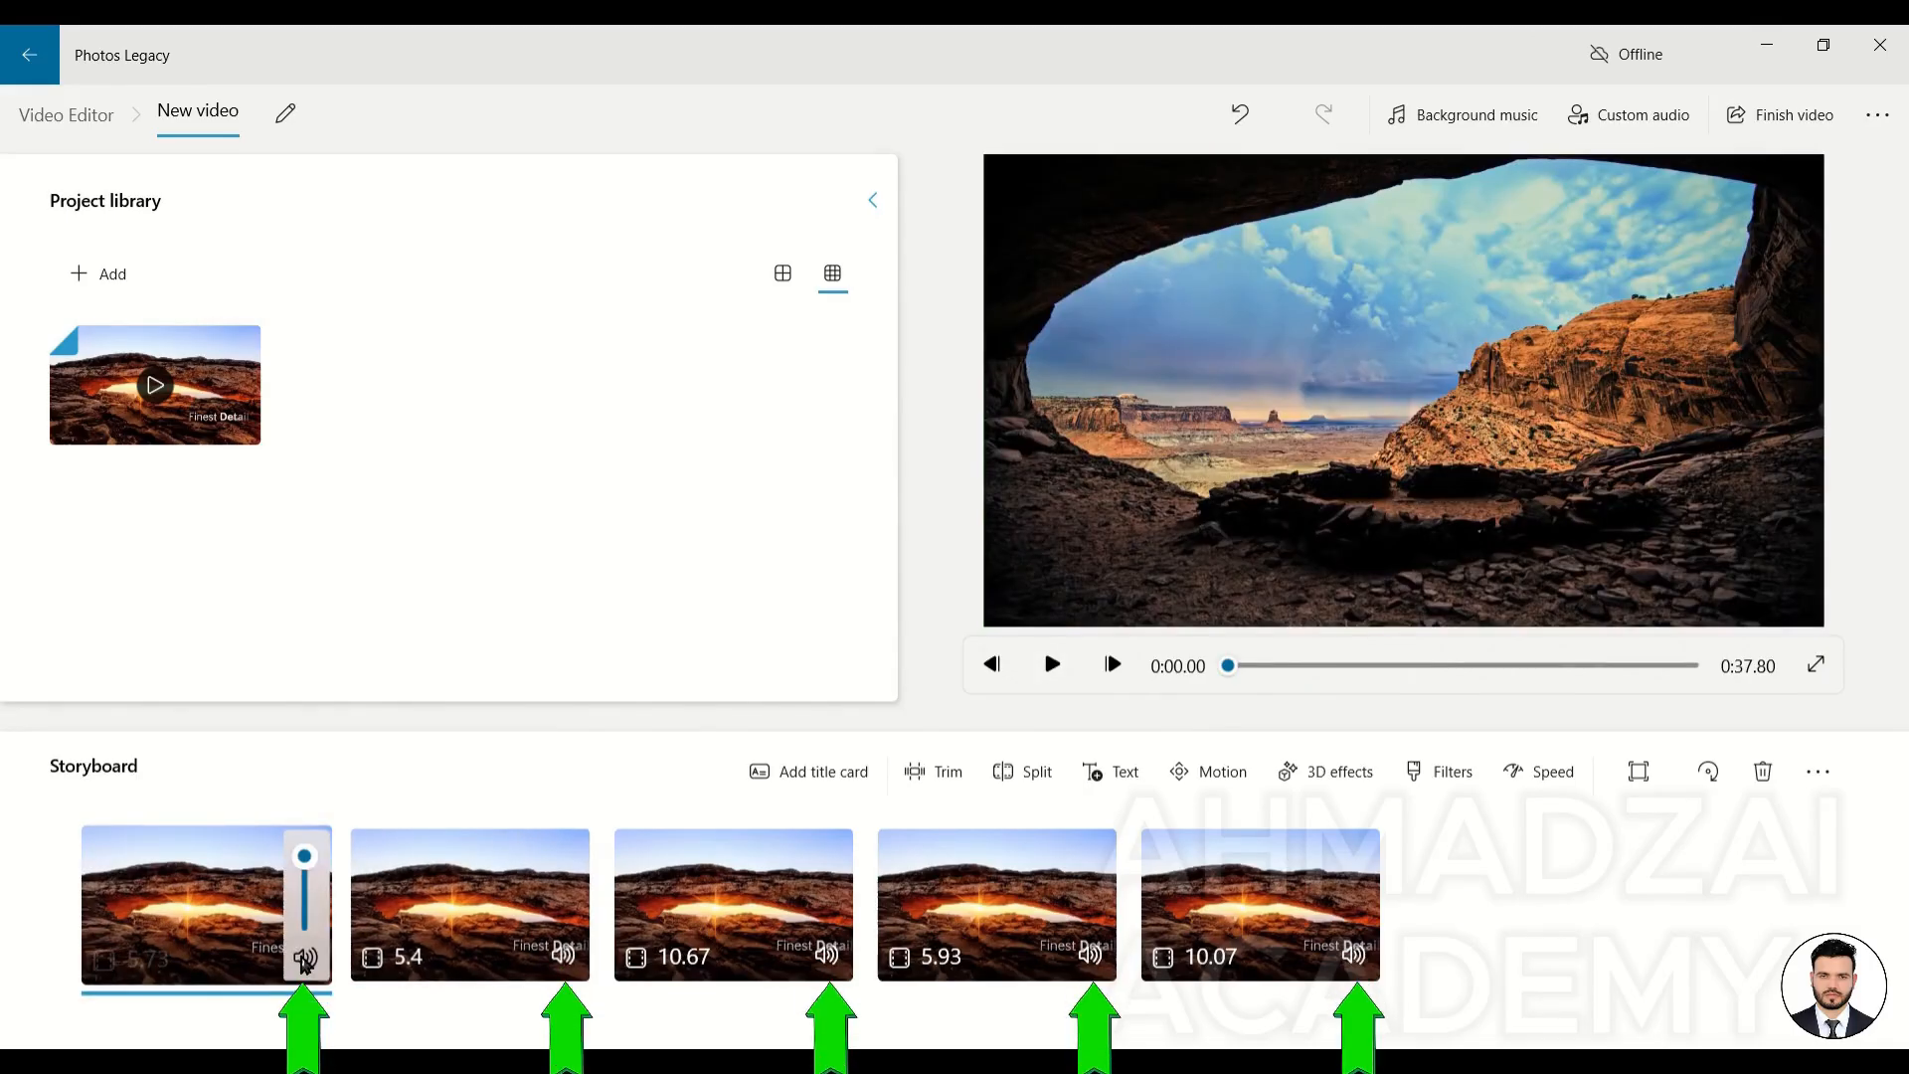
left_click_drag(304, 856, 314, 930)
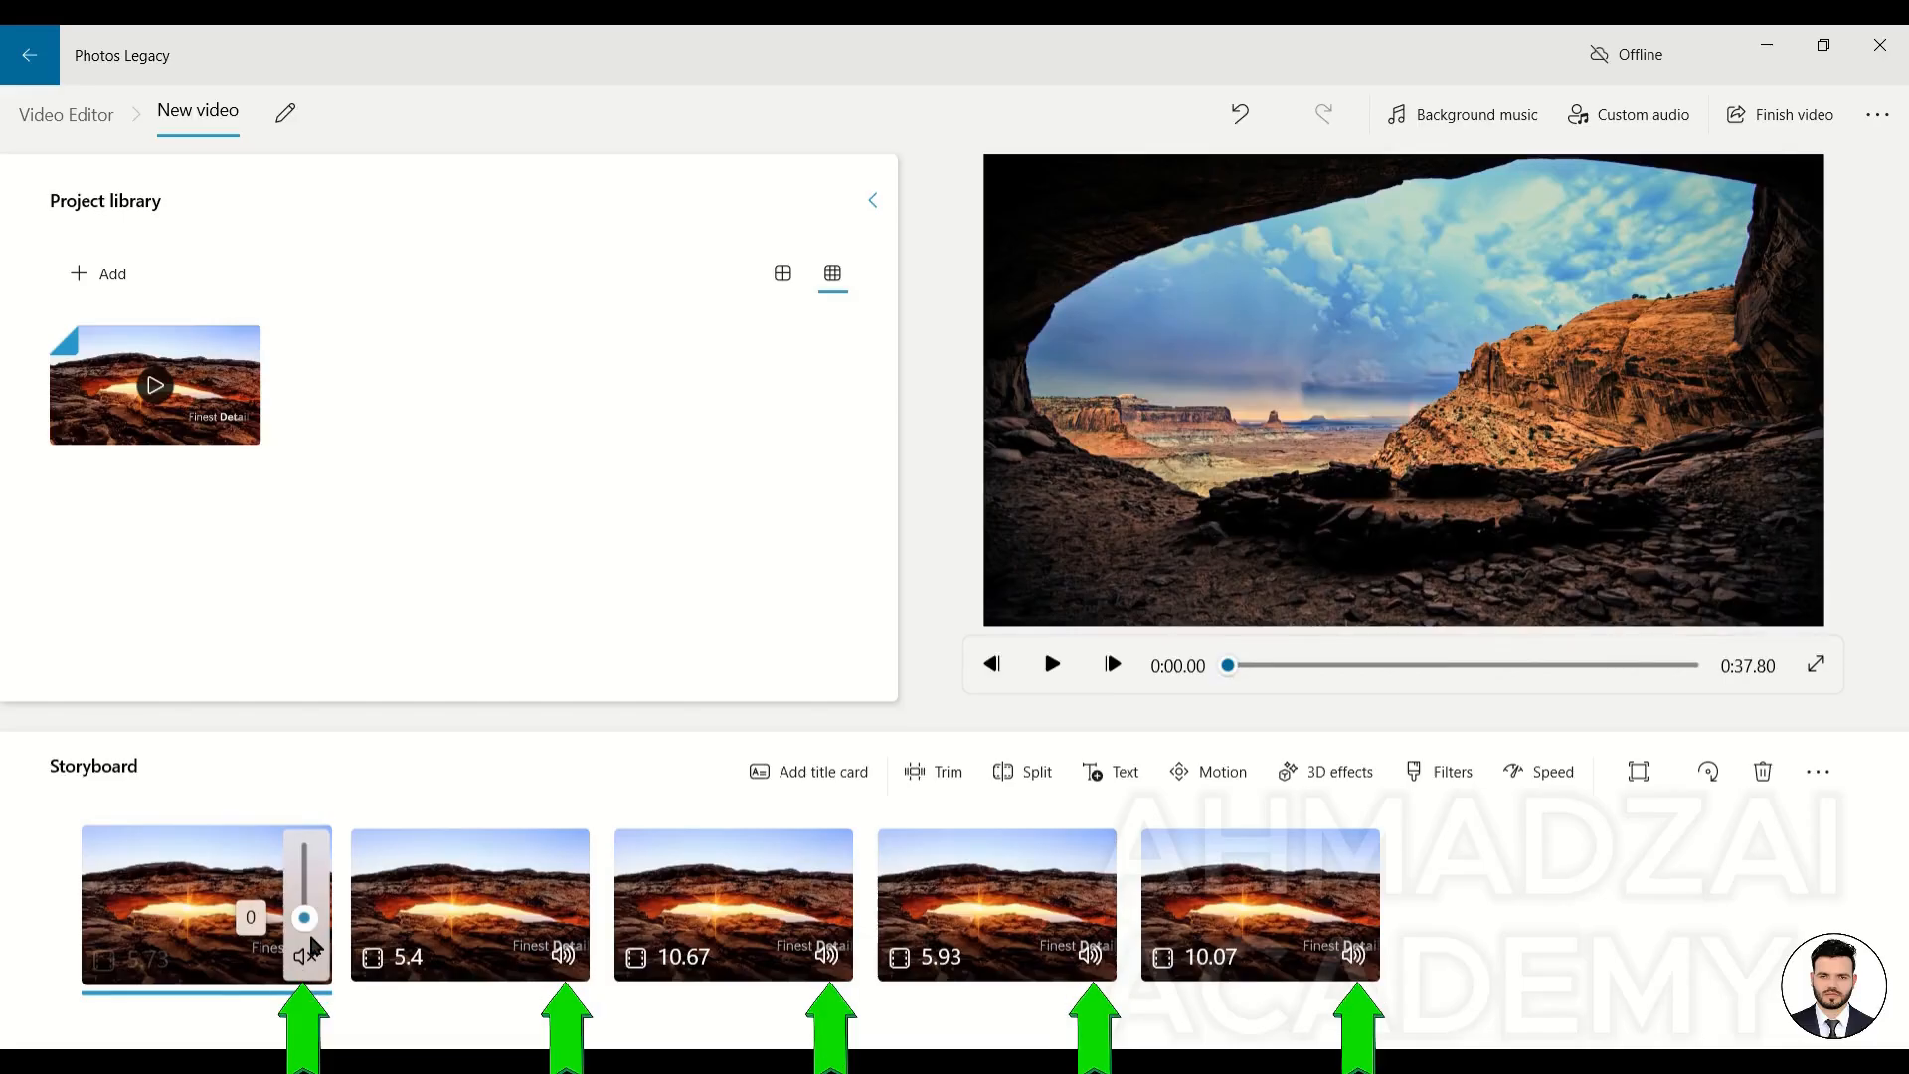
left_click(560, 962)
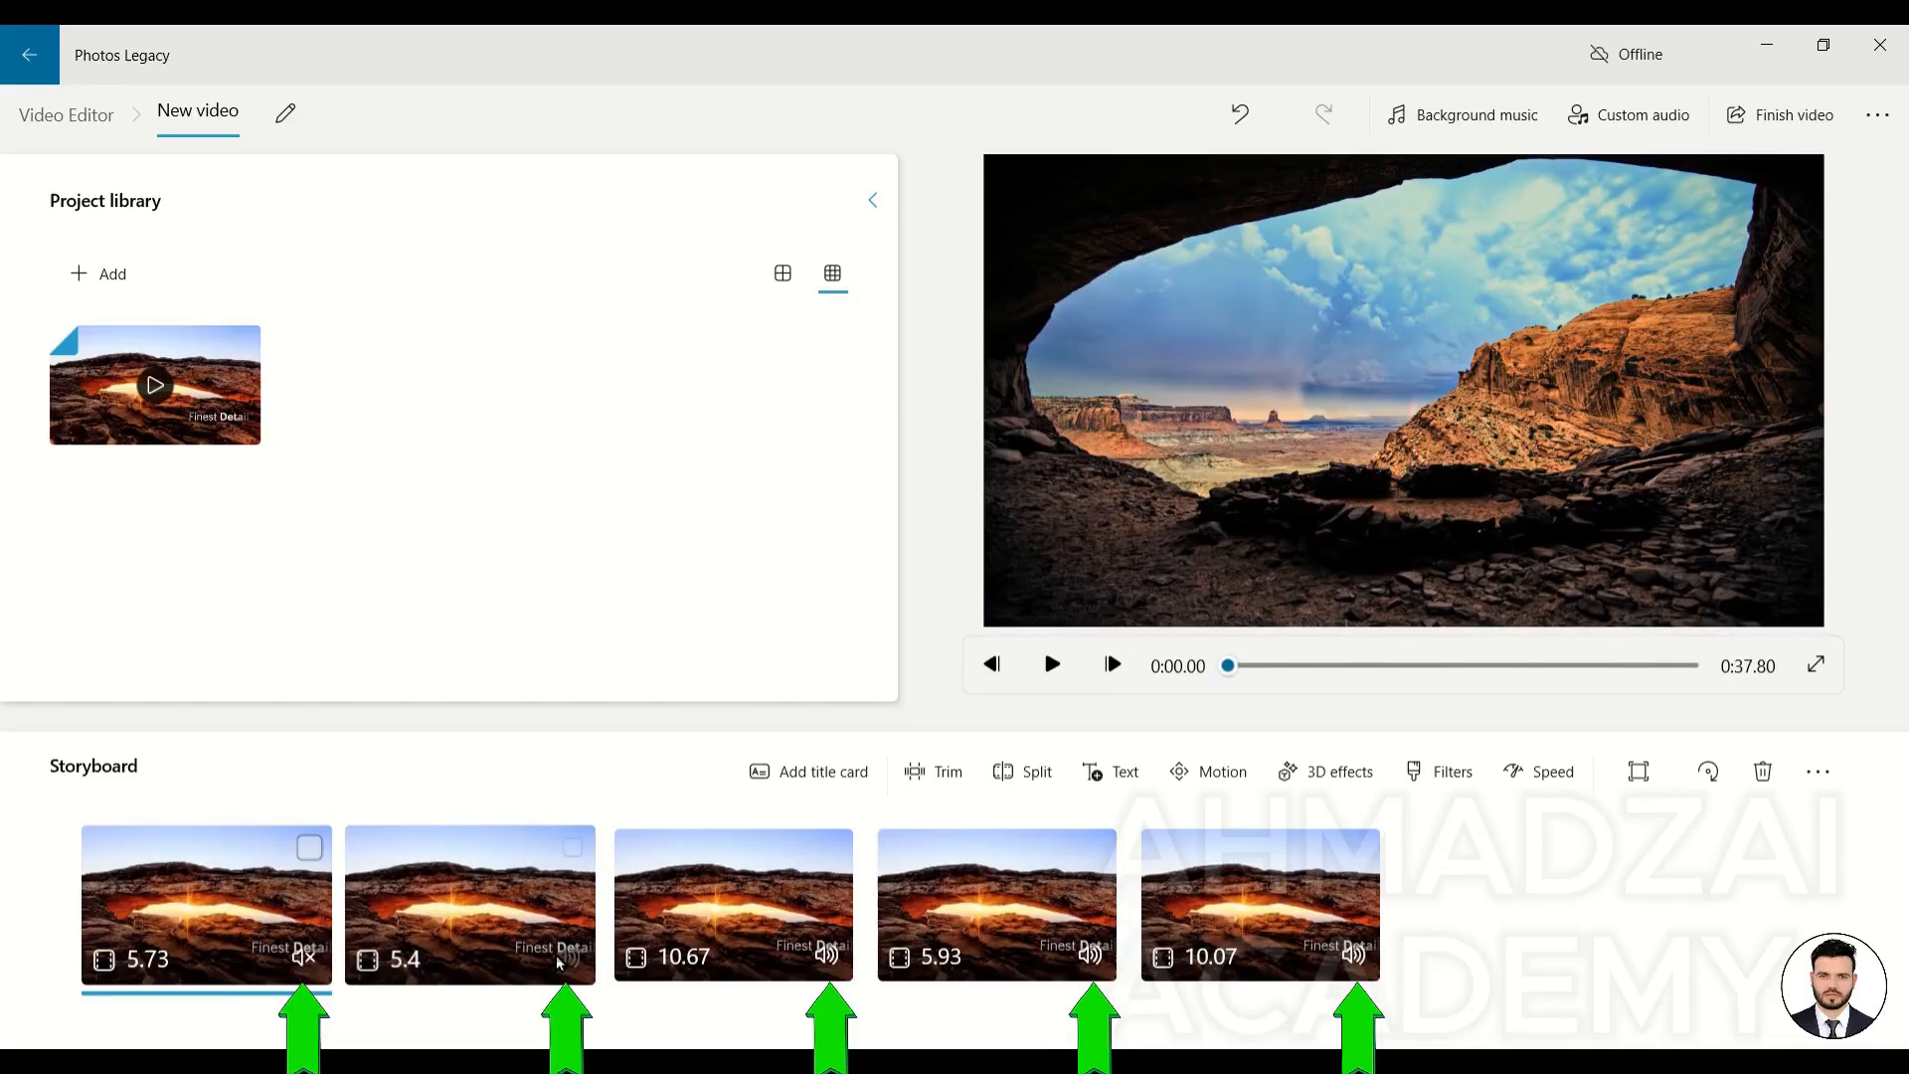
left_click(563, 954)
left_click_drag(569, 861, 570, 960)
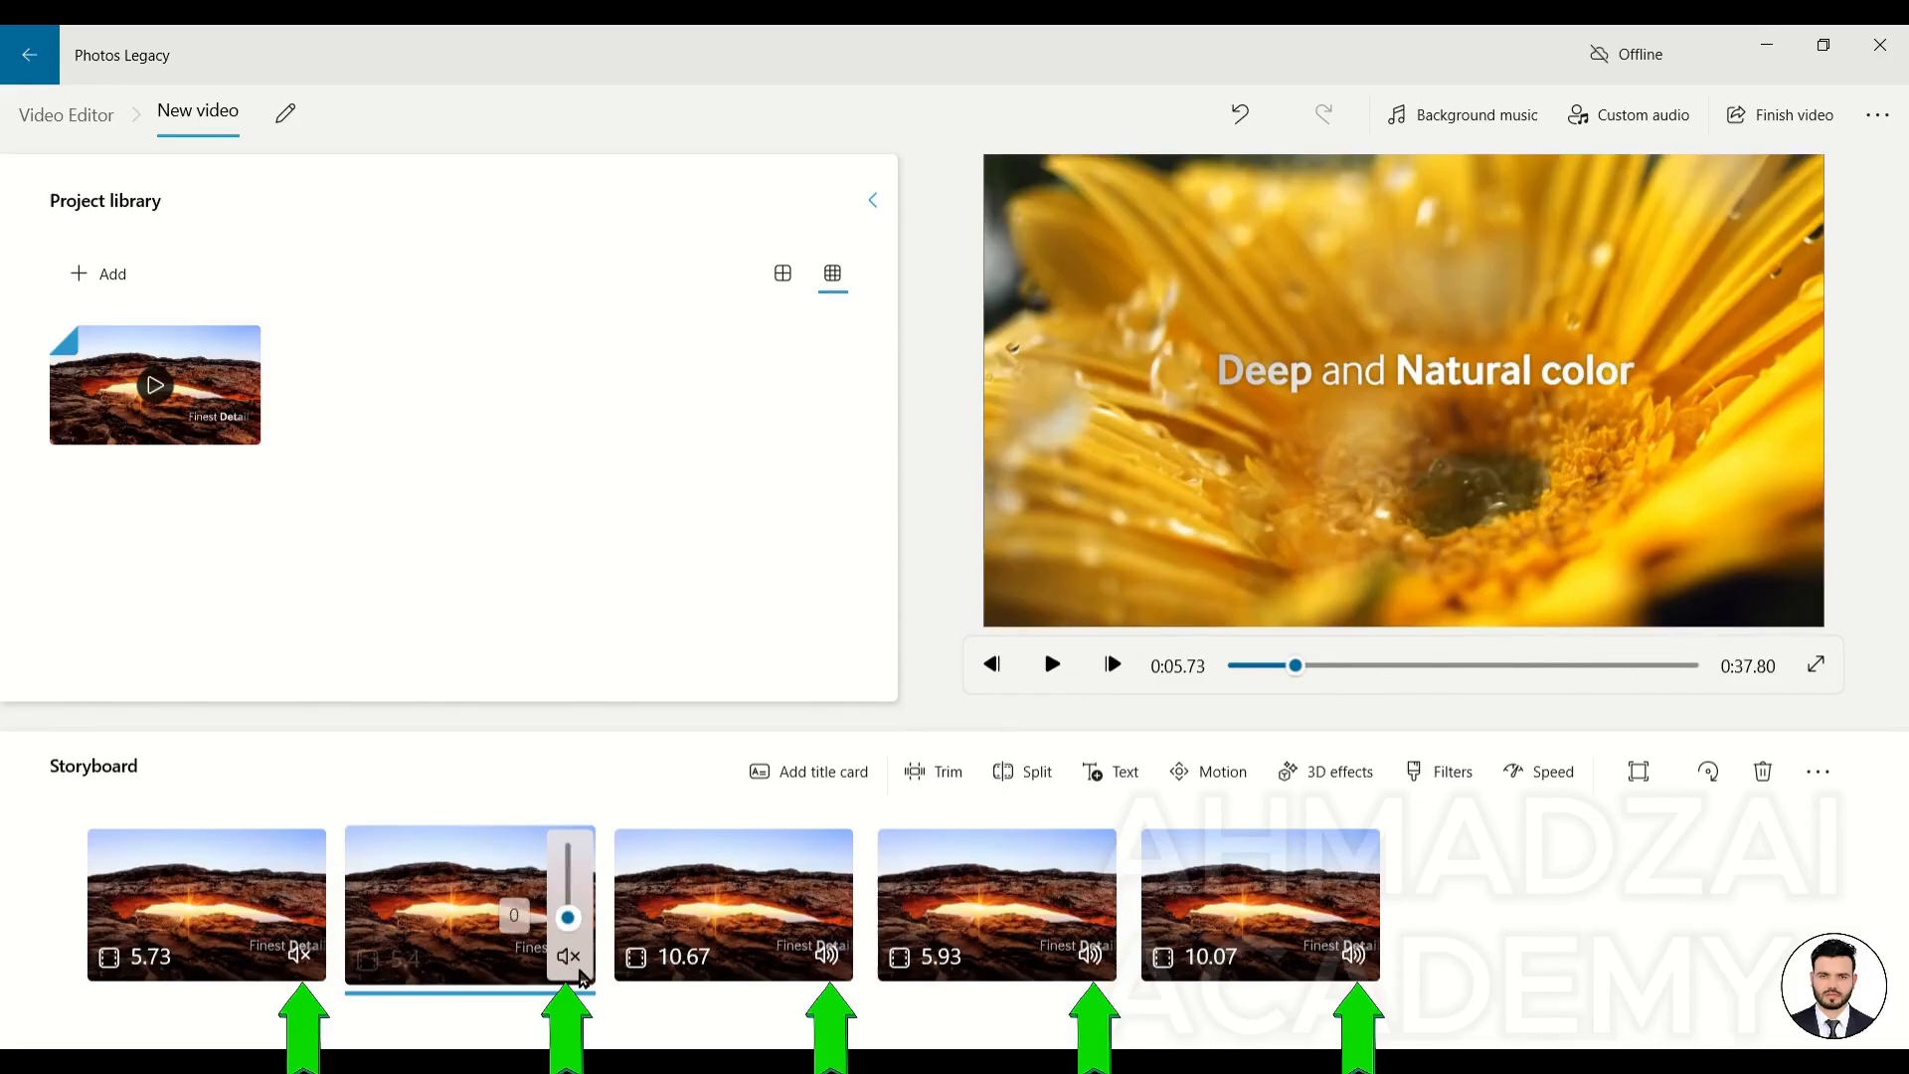
left_click(831, 956)
left_click(834, 958)
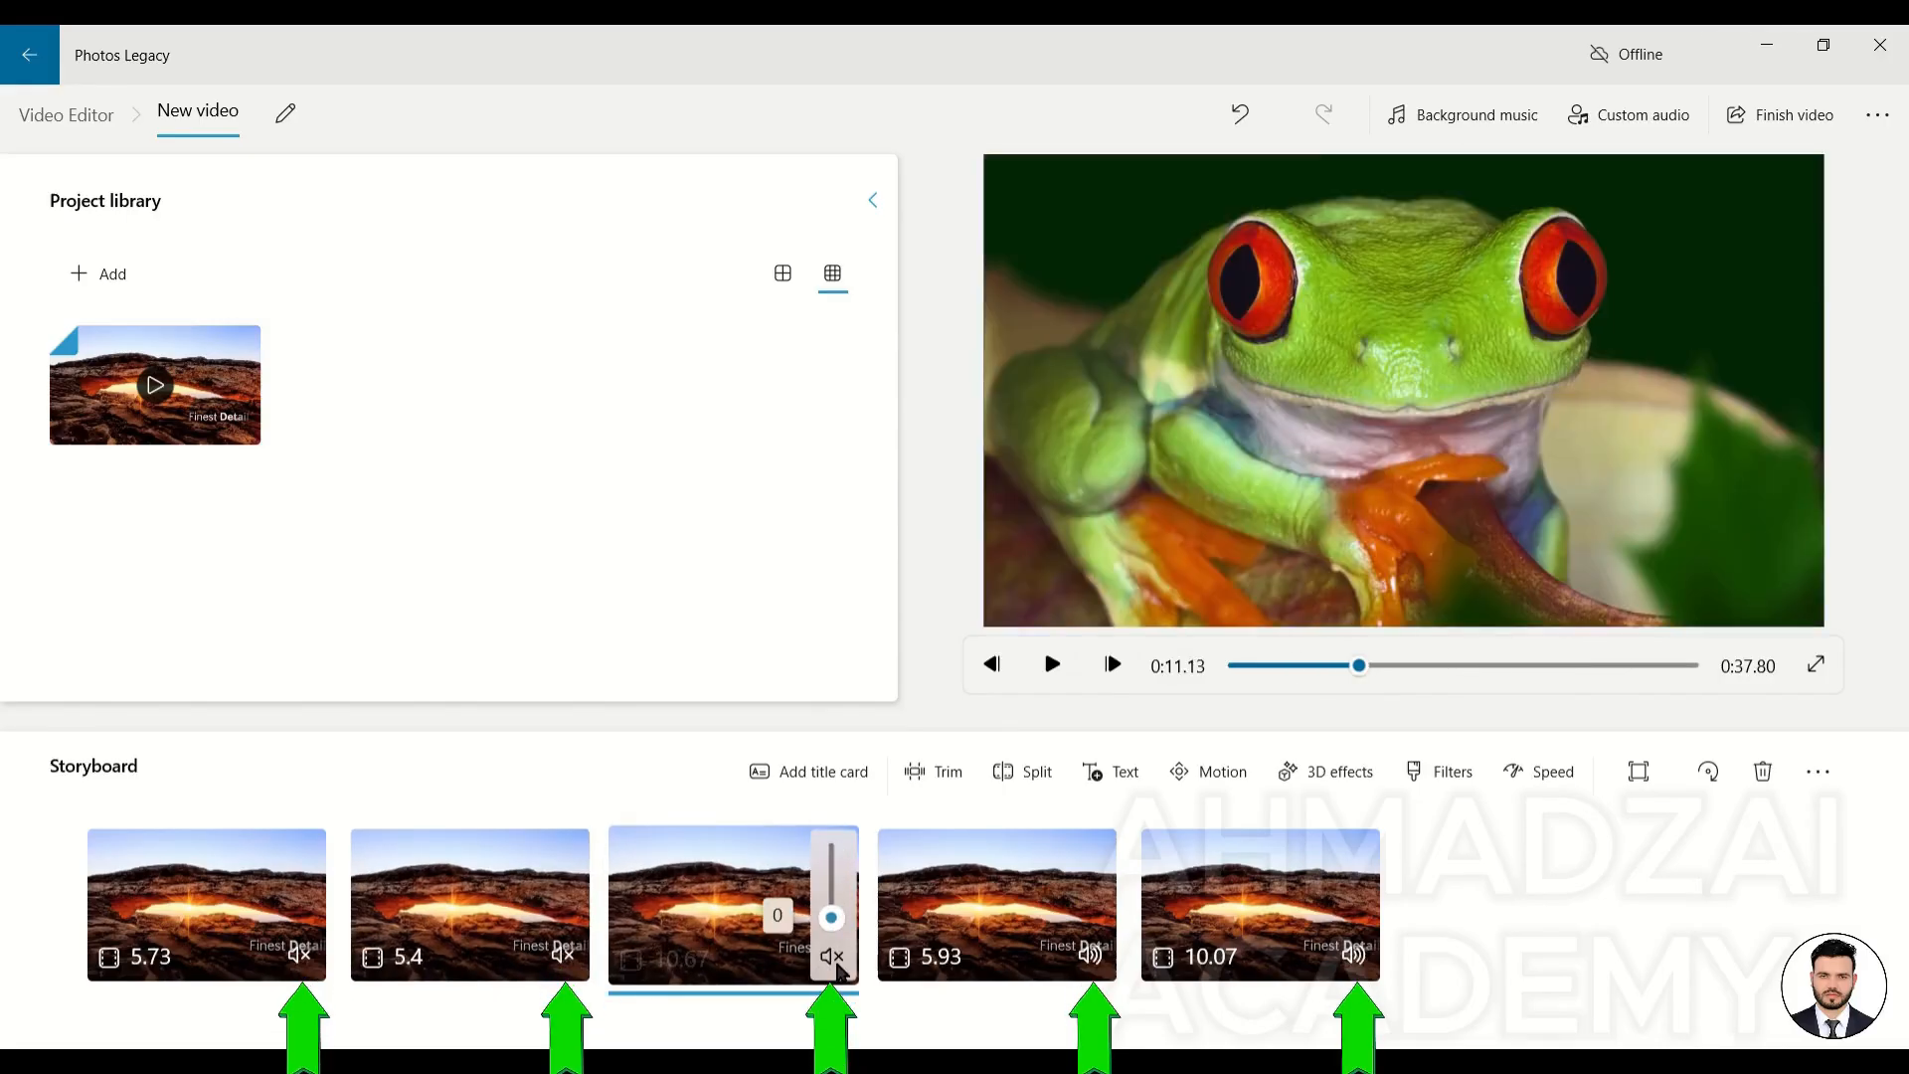
left_click(1098, 960)
left_click(1096, 957)
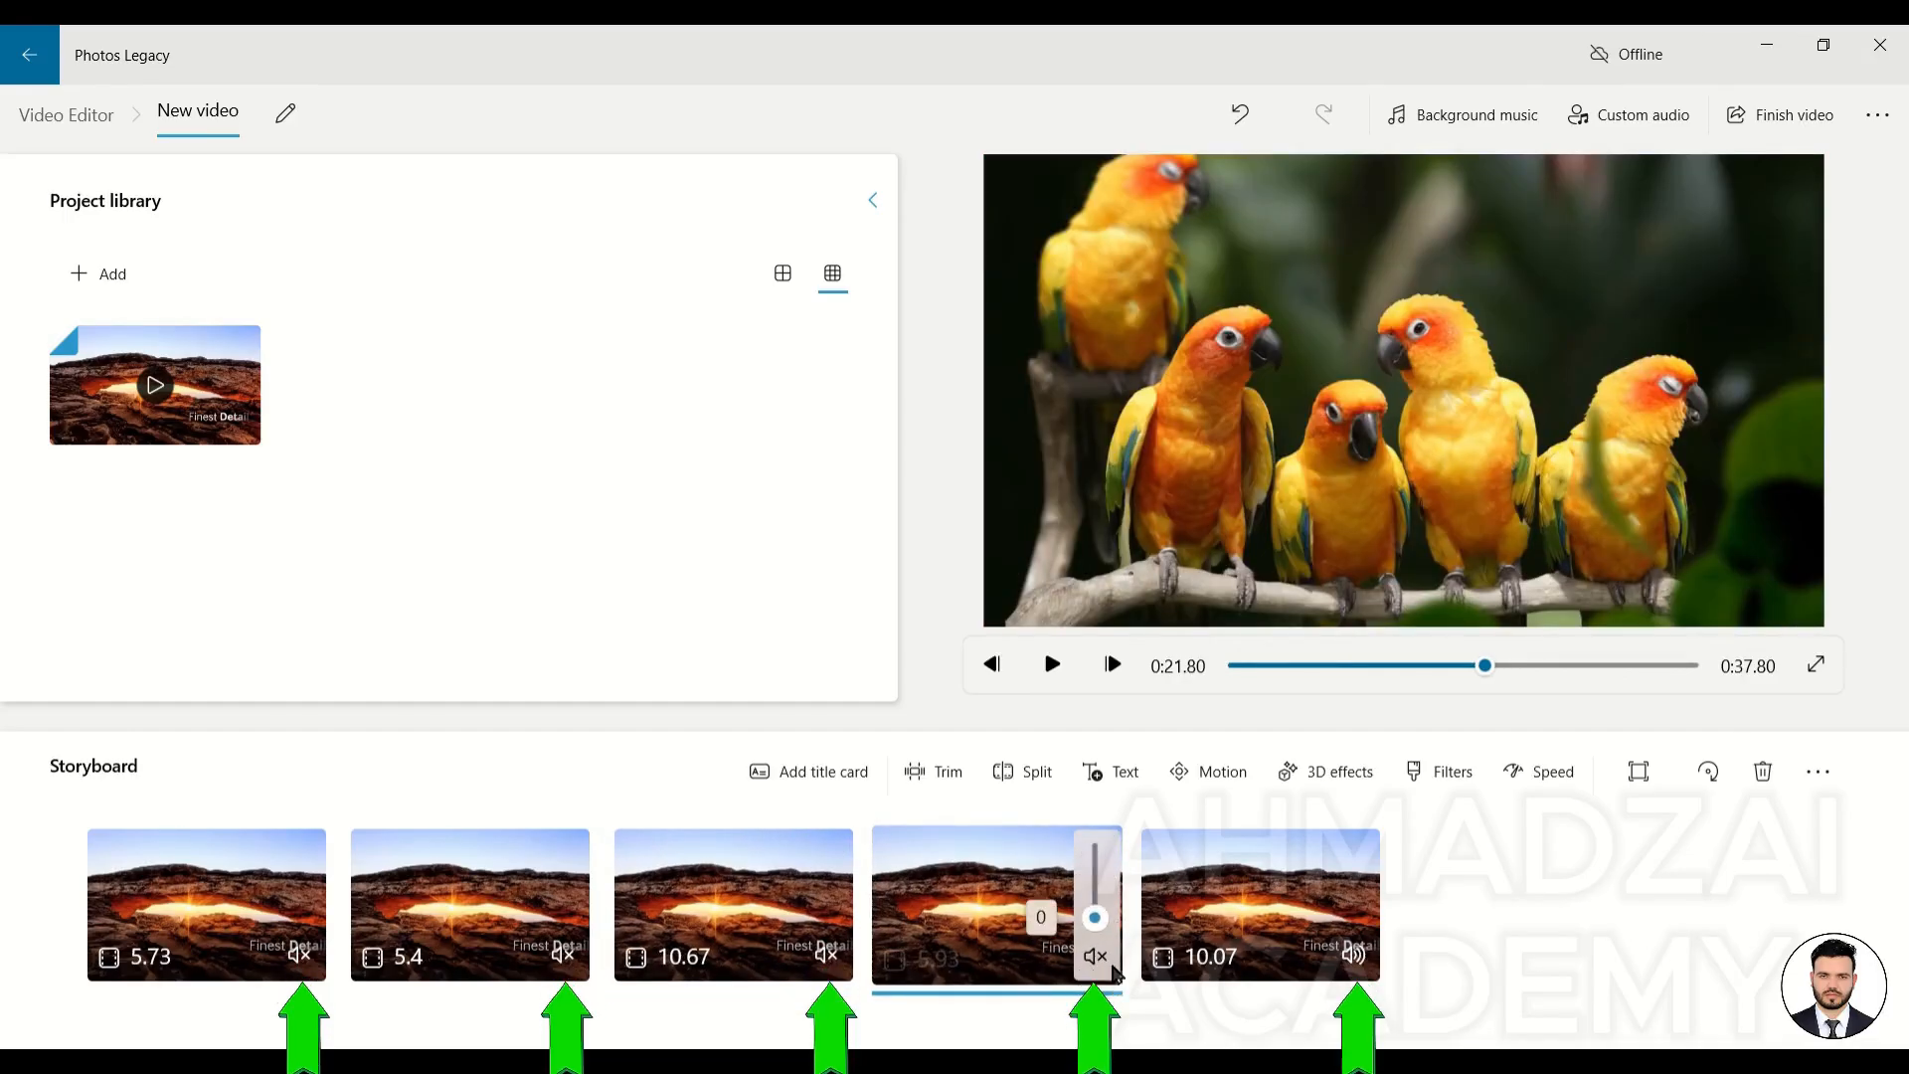
left_click(1361, 957)
left_click(1360, 957)
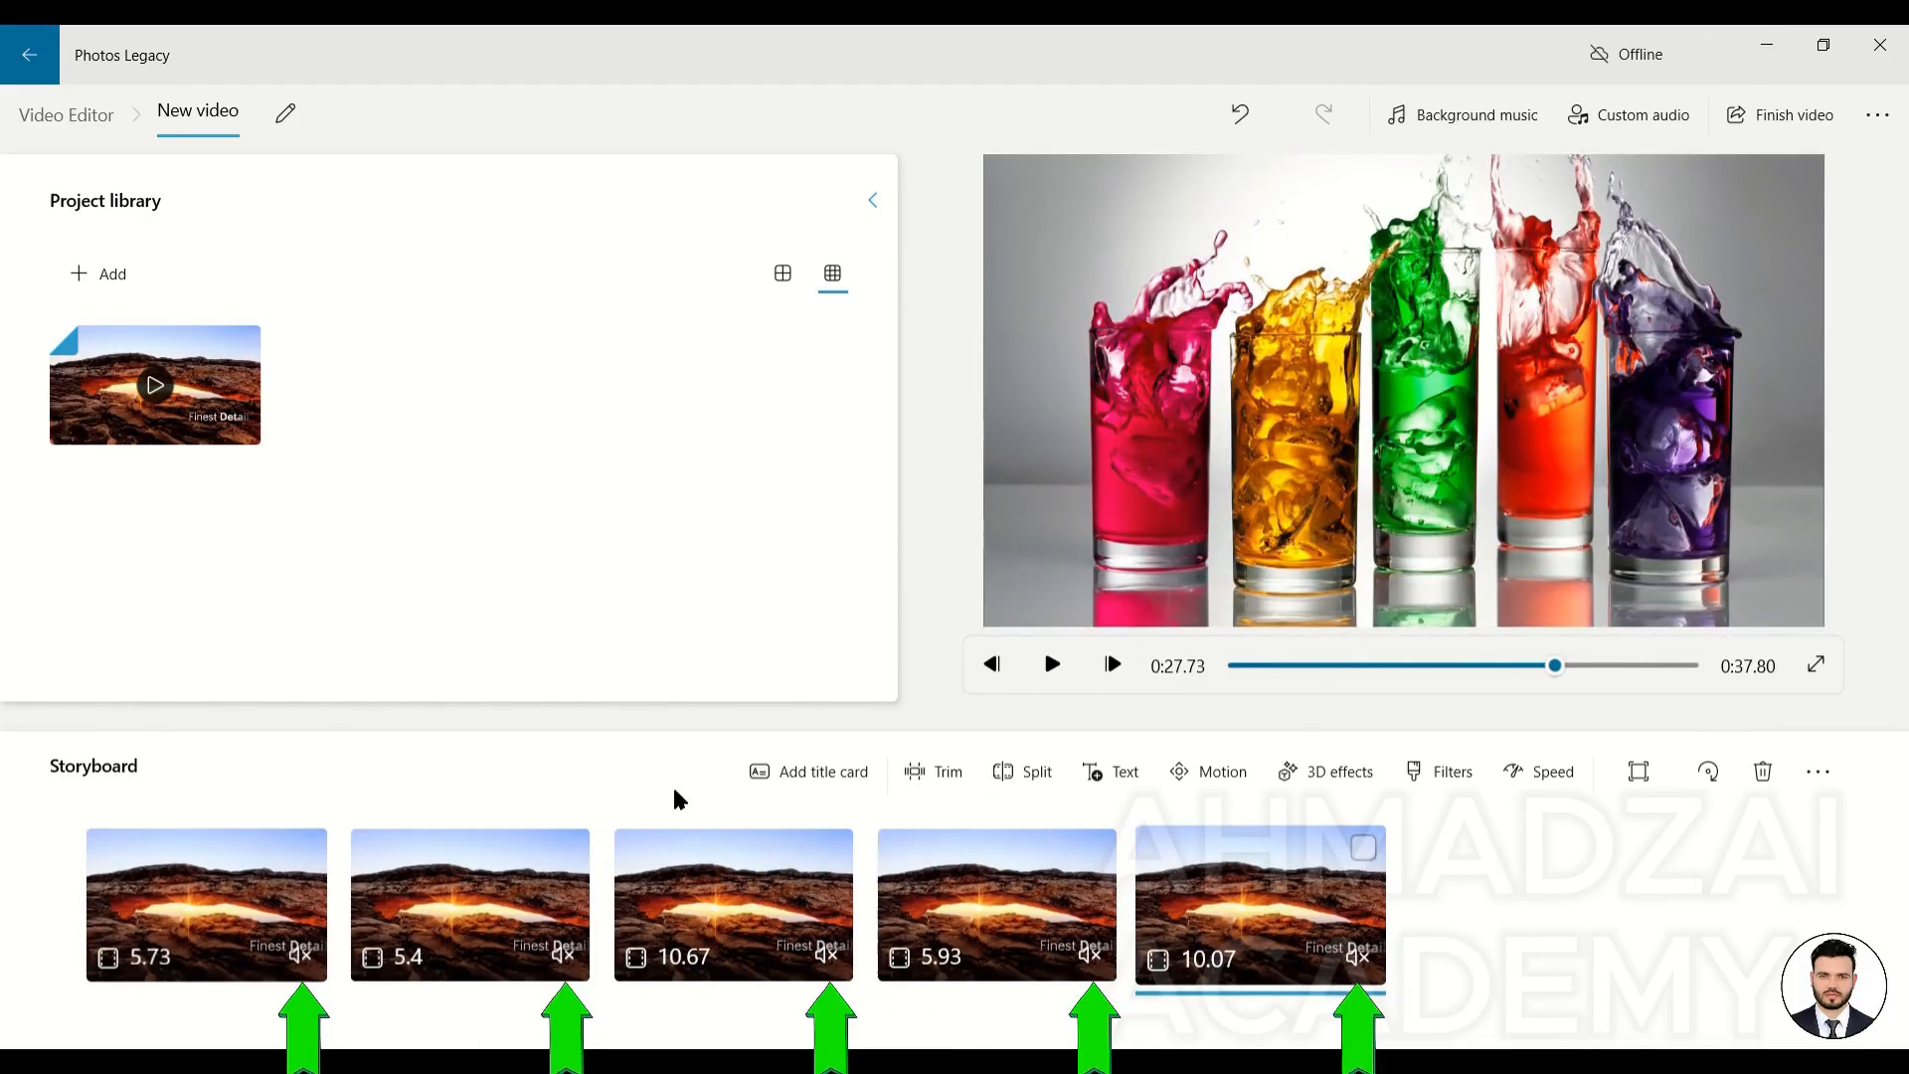
Play the project from the first clip in the preview and pause it in the third clip
left_click(259, 885)
left_click(1049, 674)
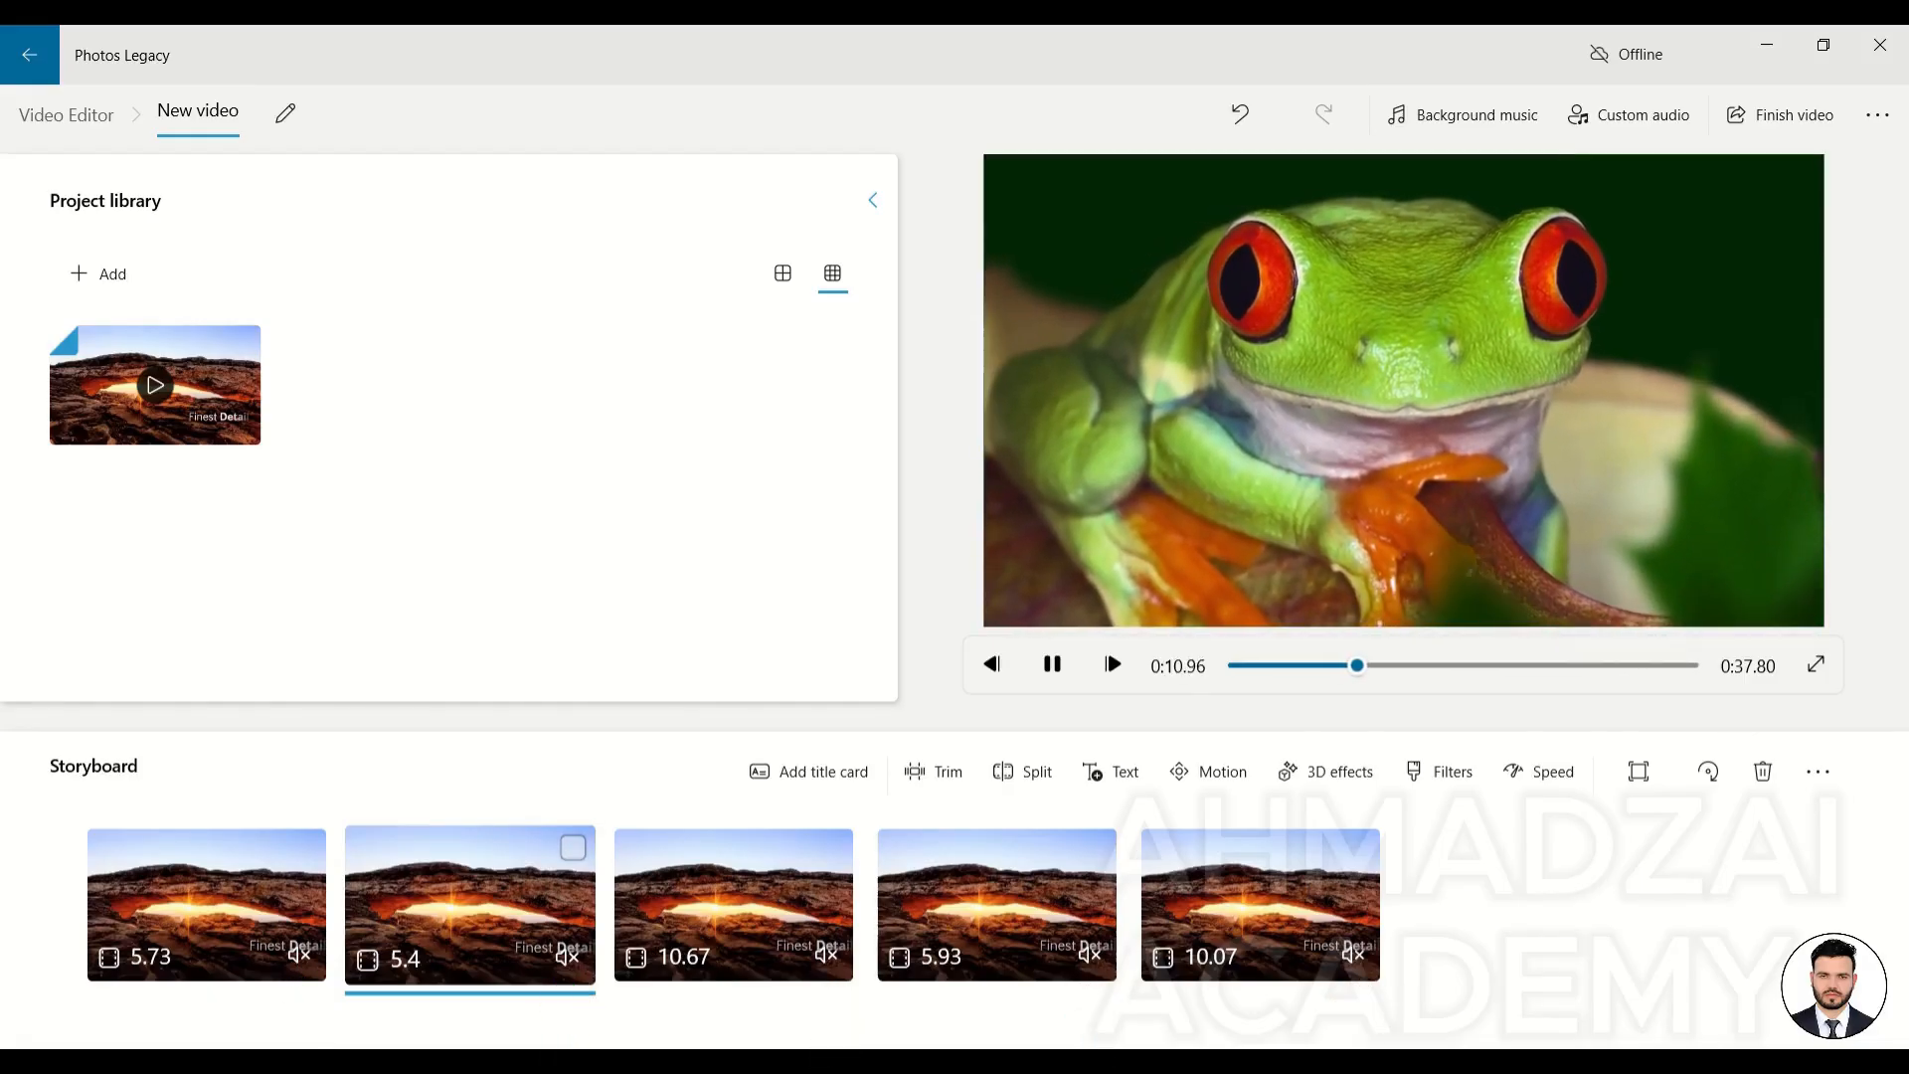
left_click(1052, 664)
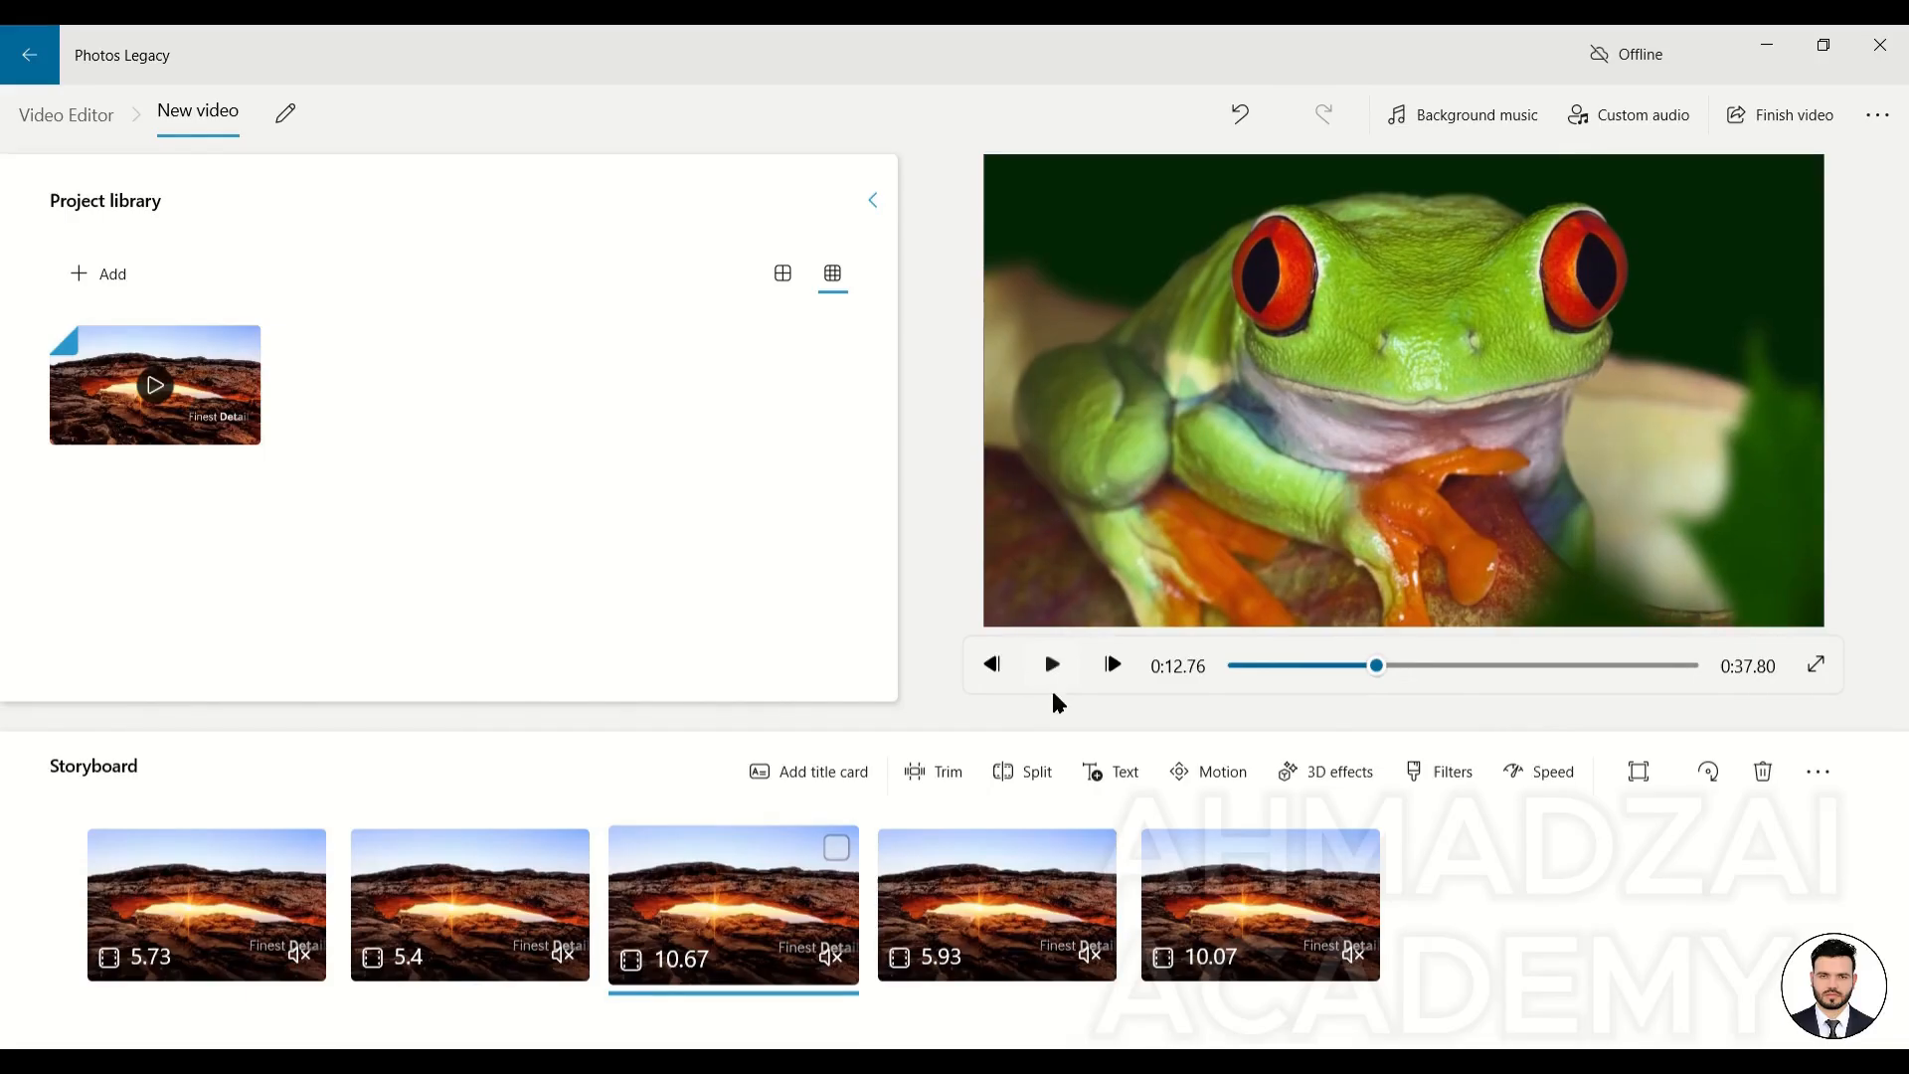
Examine the editing, resize, rotate, volume and removal options offered for the fourth storyboard clip
right_click(919, 893)
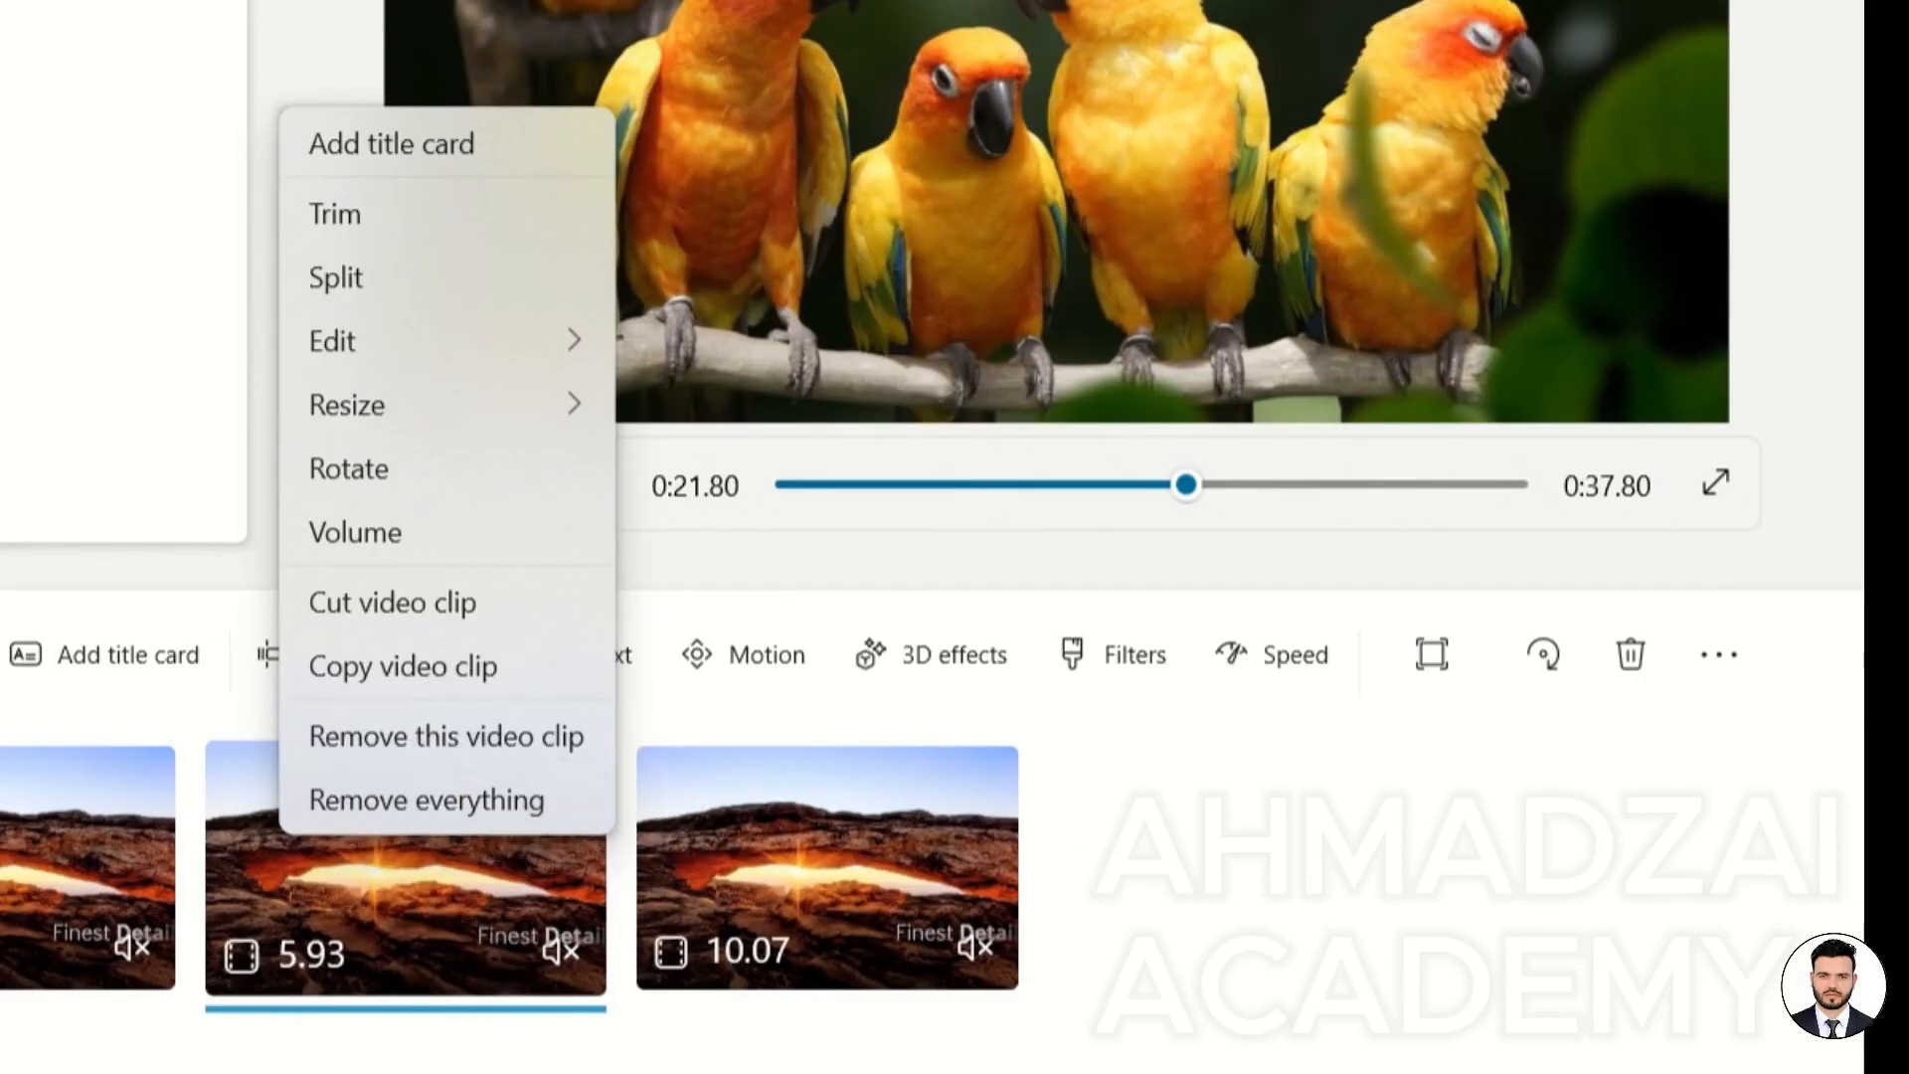
left_click(1675, 877)
left_click(1720, 658)
left_click(588, 850)
right_click(467, 821)
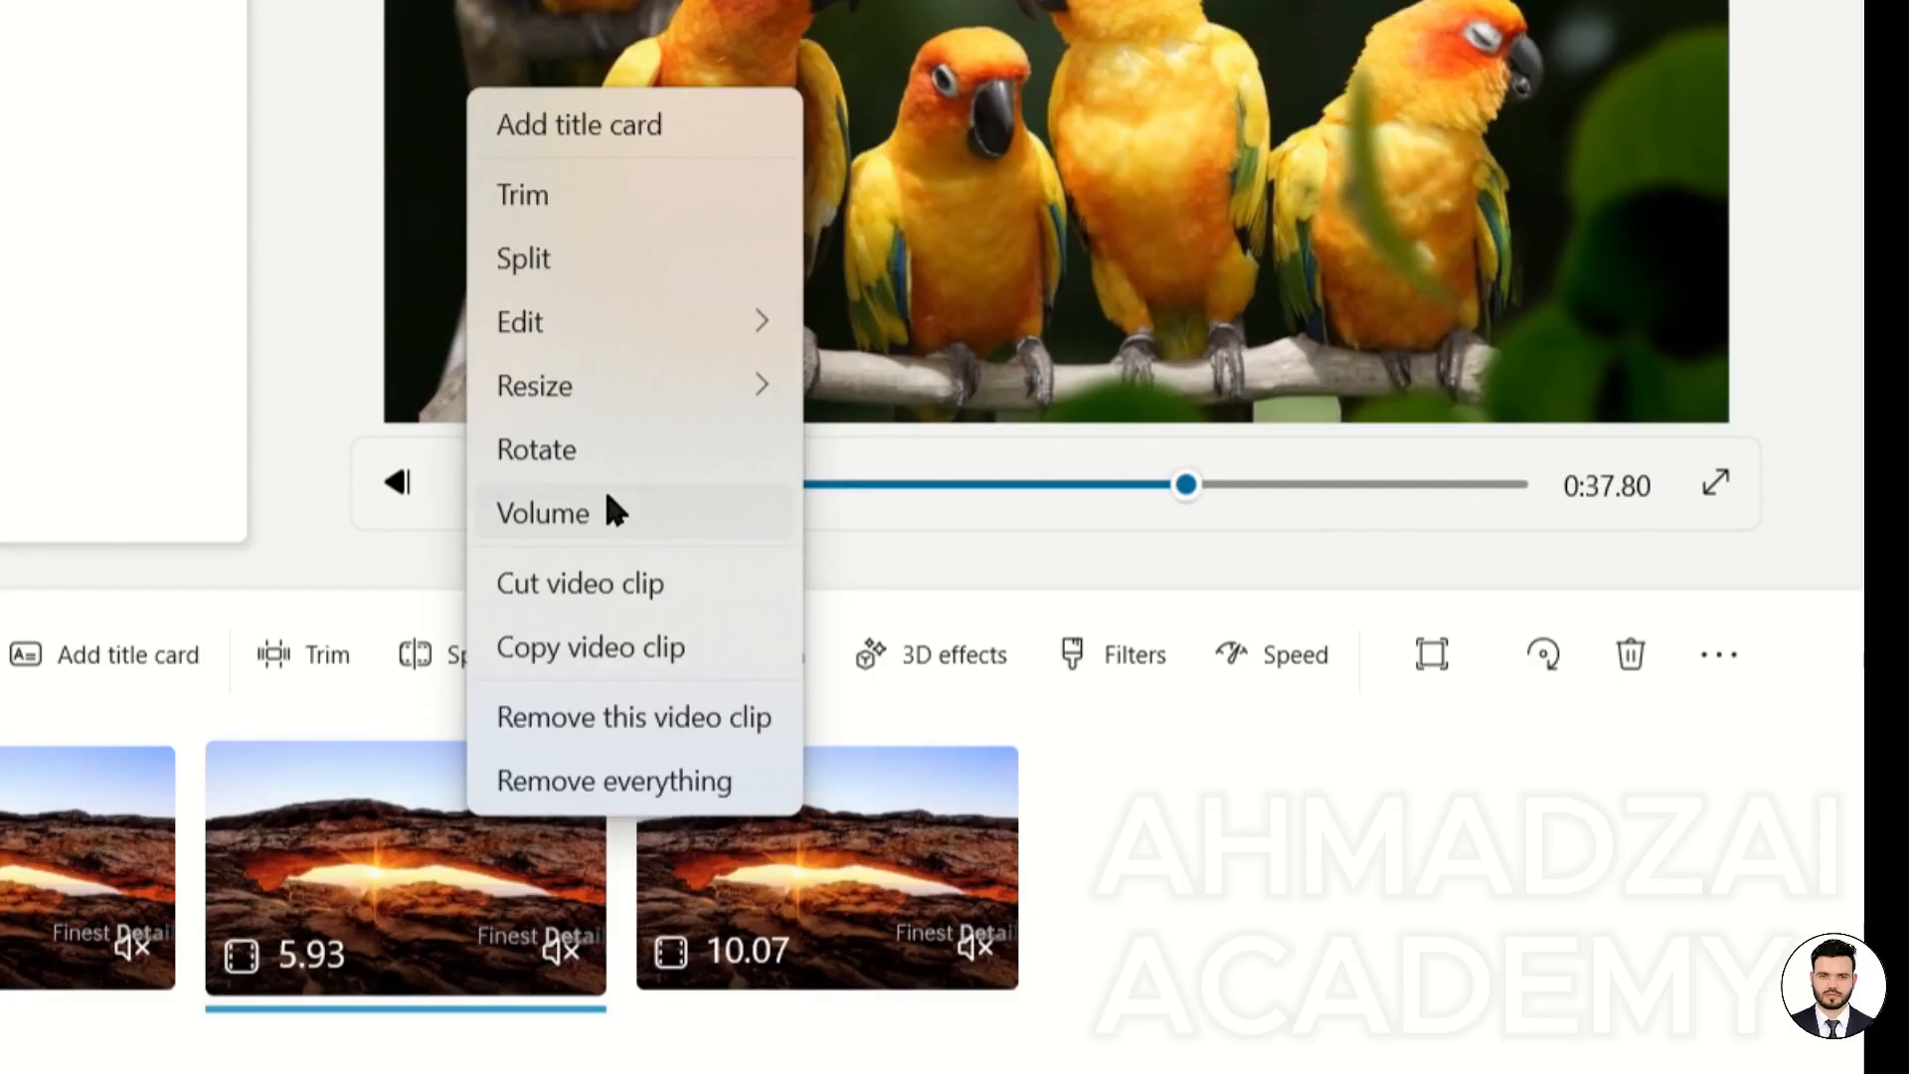
left_click(1544, 661)
mouse_move(745, 420)
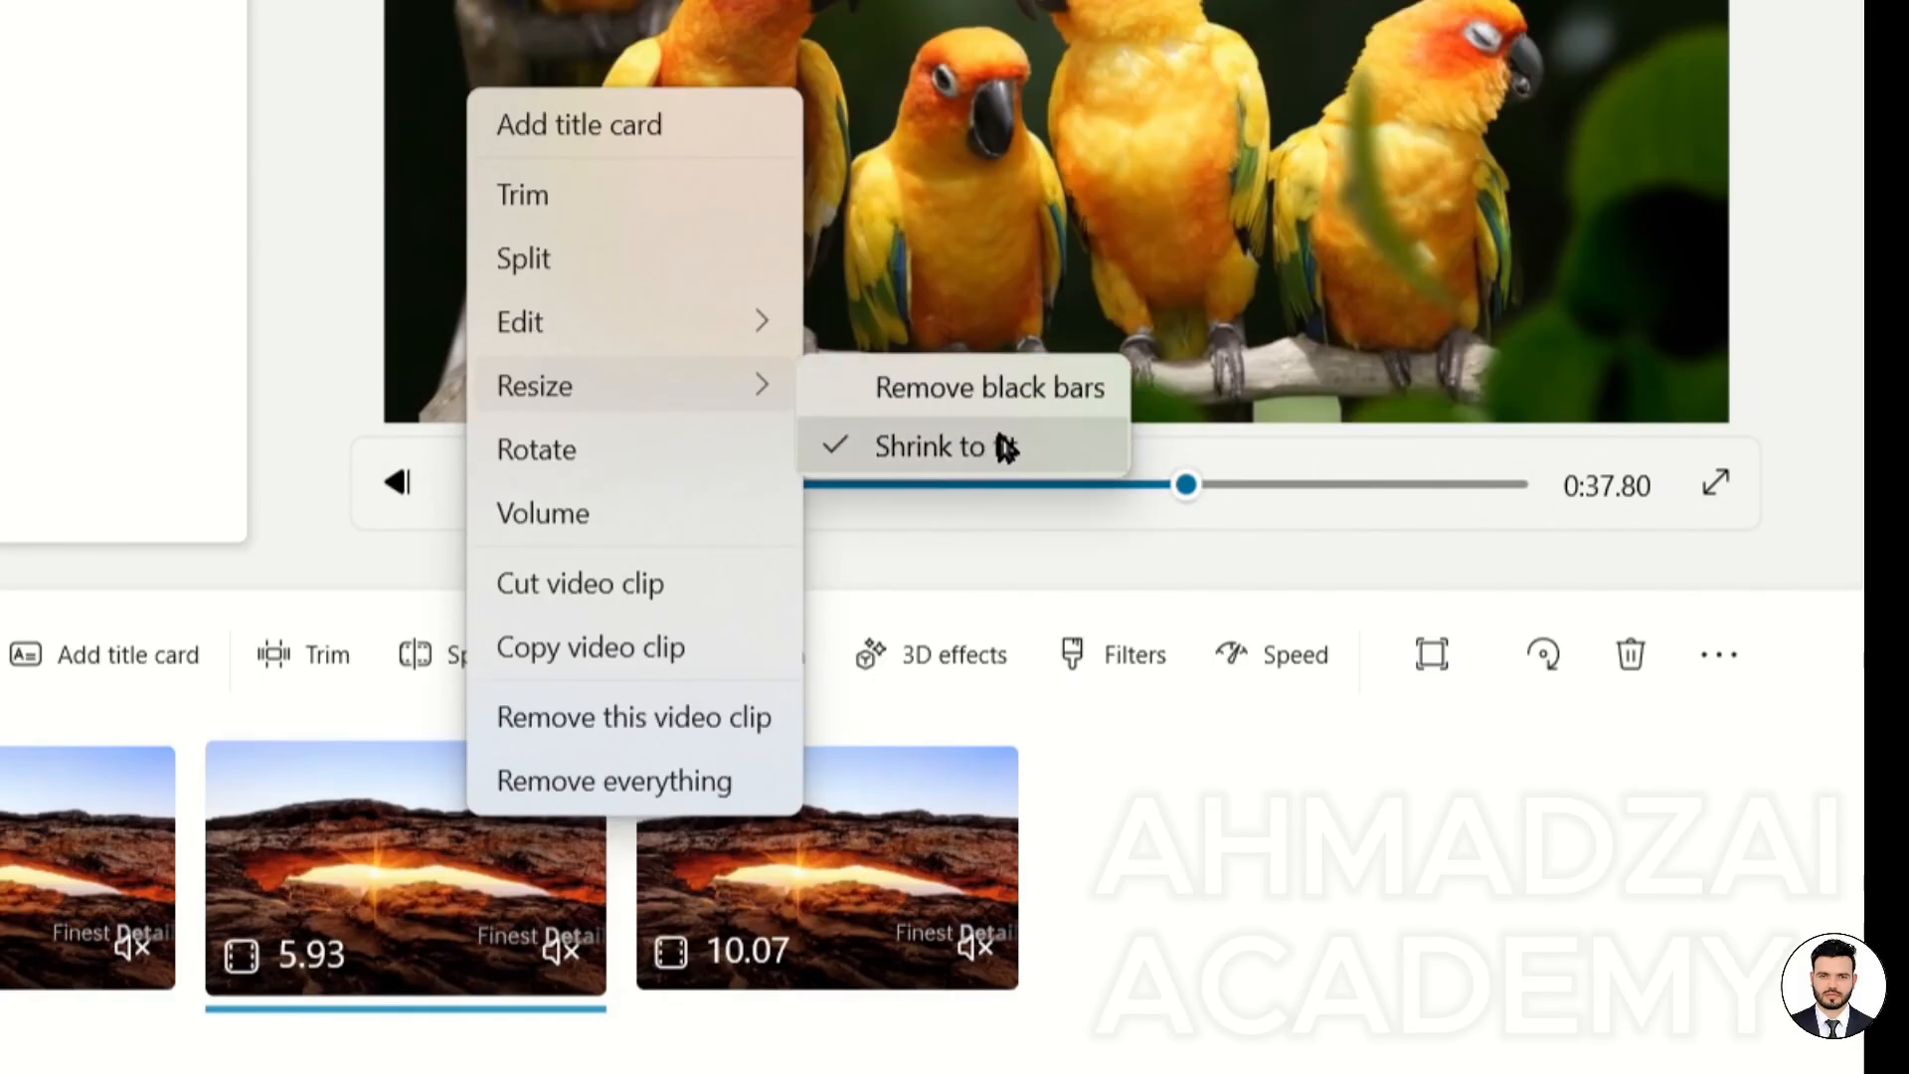
left_click(1407, 686)
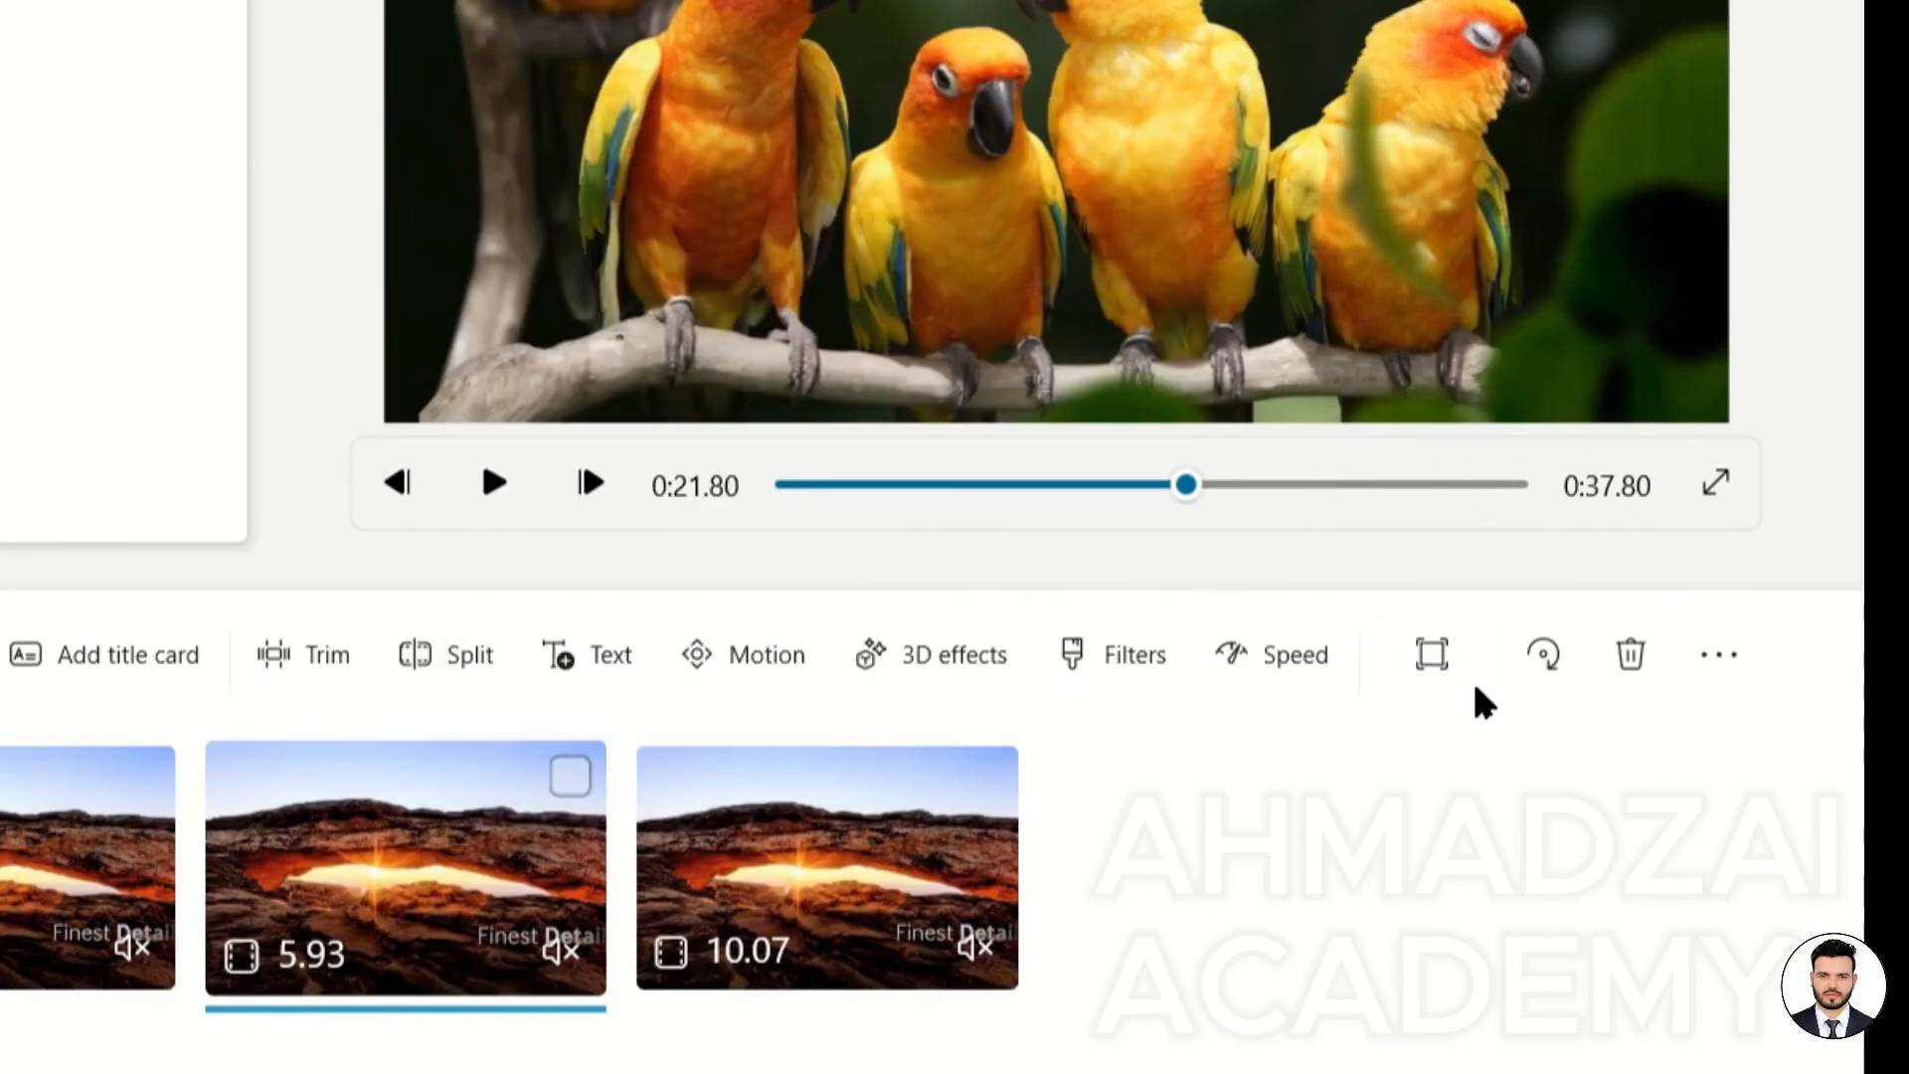
left_click(1432, 654)
right_click(343, 844)
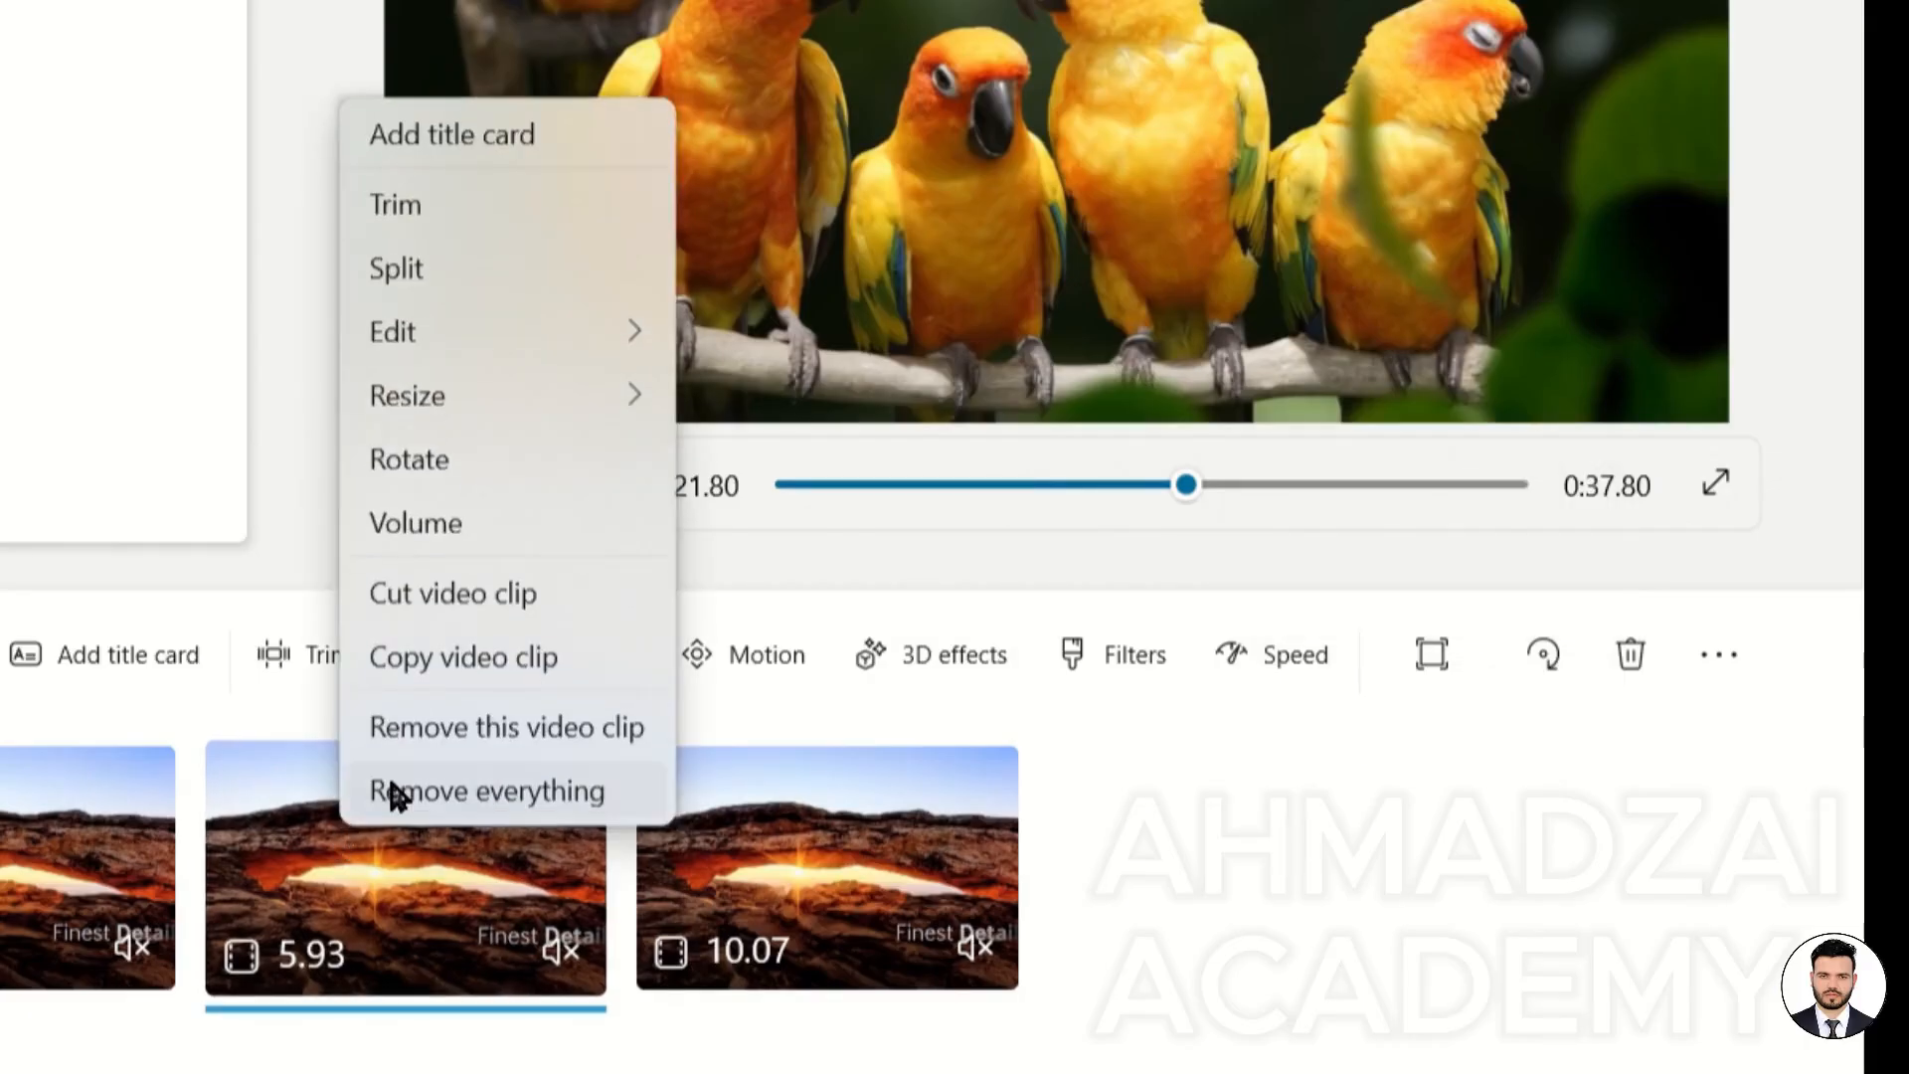
mouse_move(545, 323)
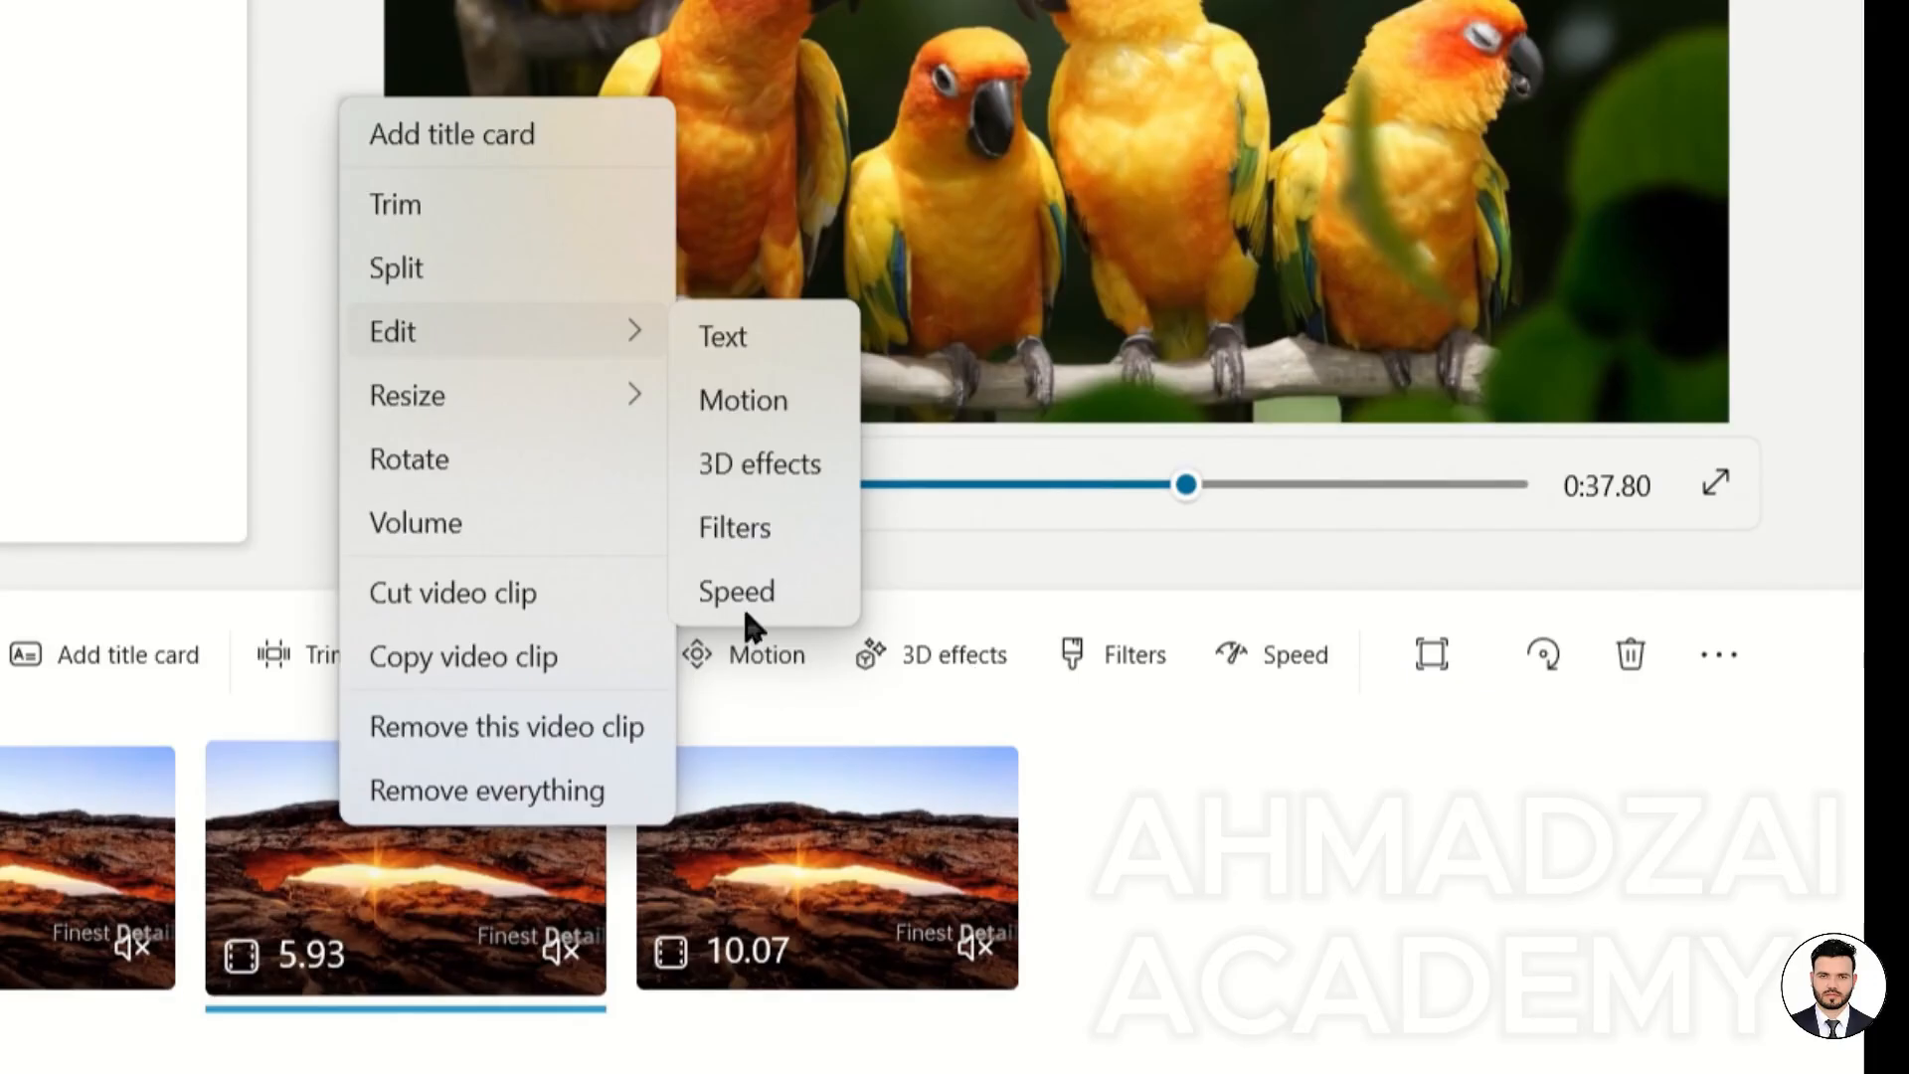
left_click(1486, 967)
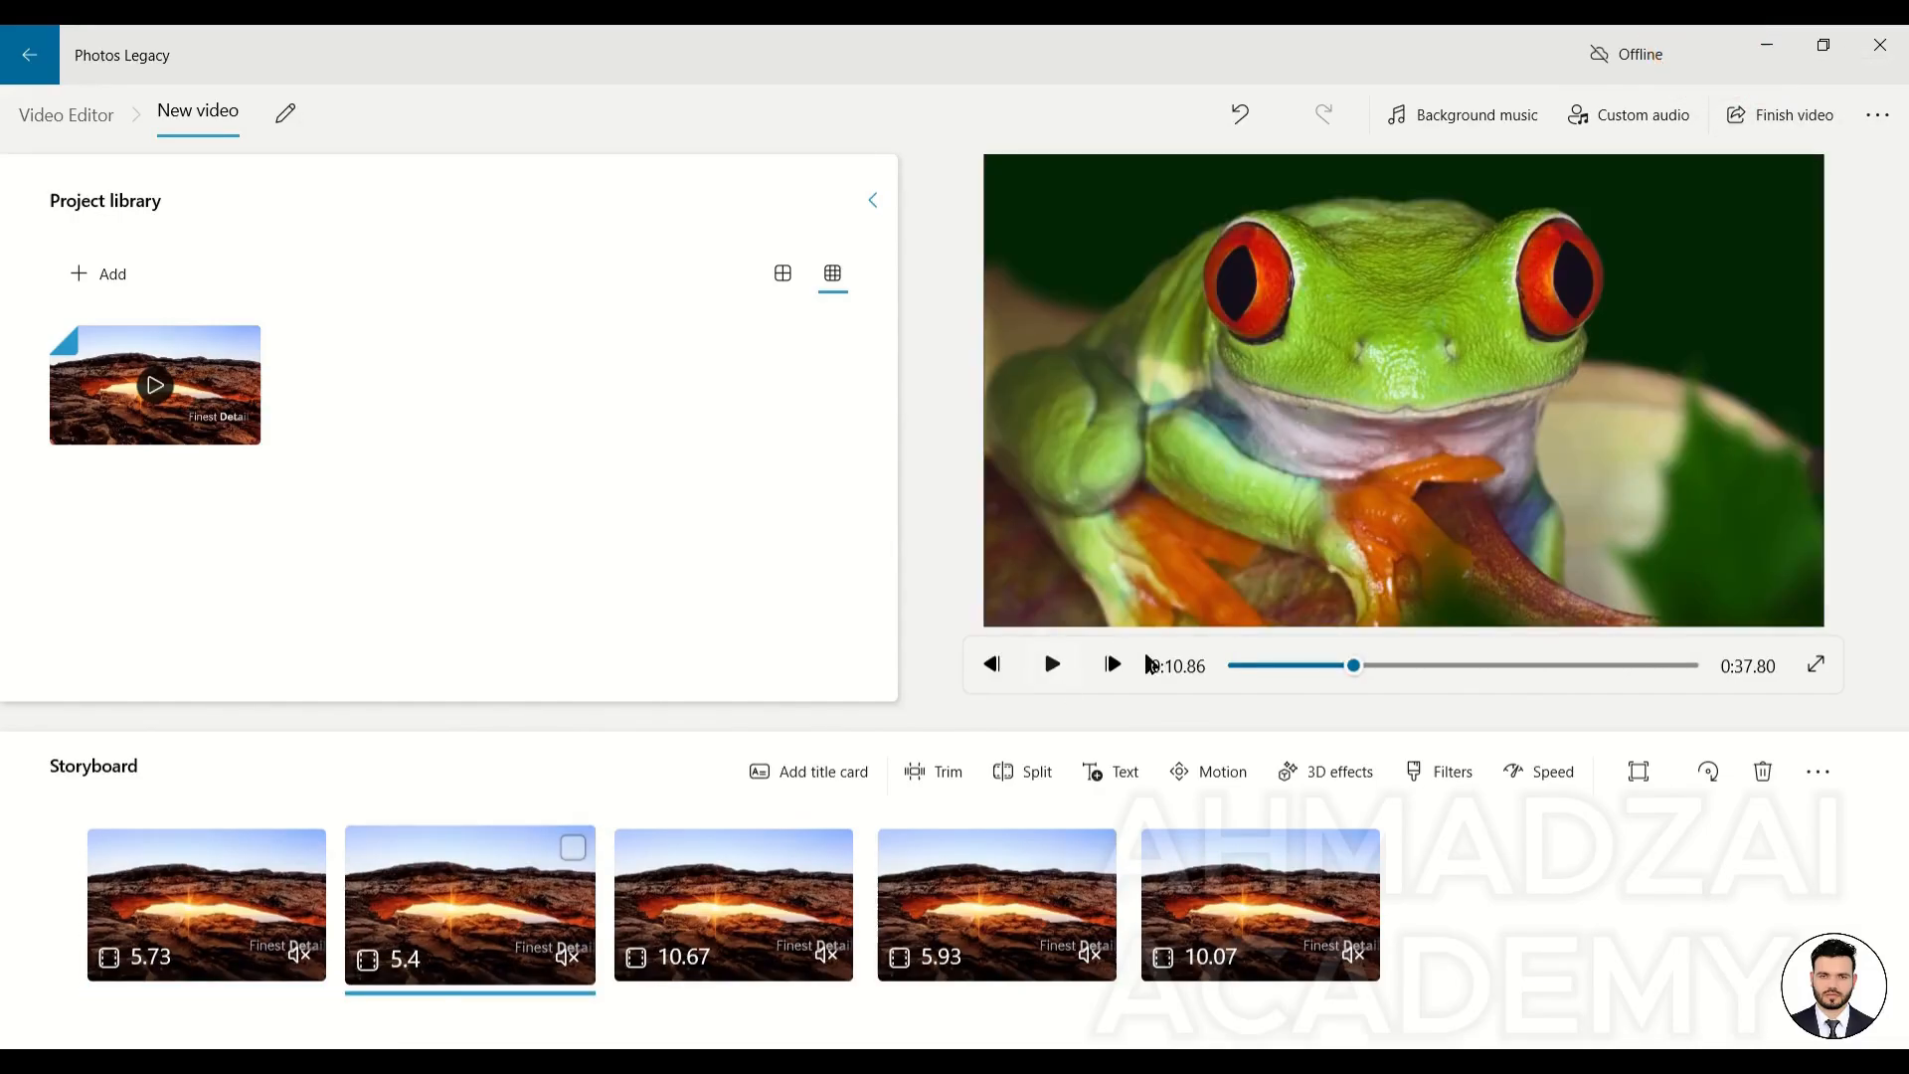
Export the video at High 1080p quality as New video in the Video Projects folder and maximize the window playing the exported file
left_click(1756, 119)
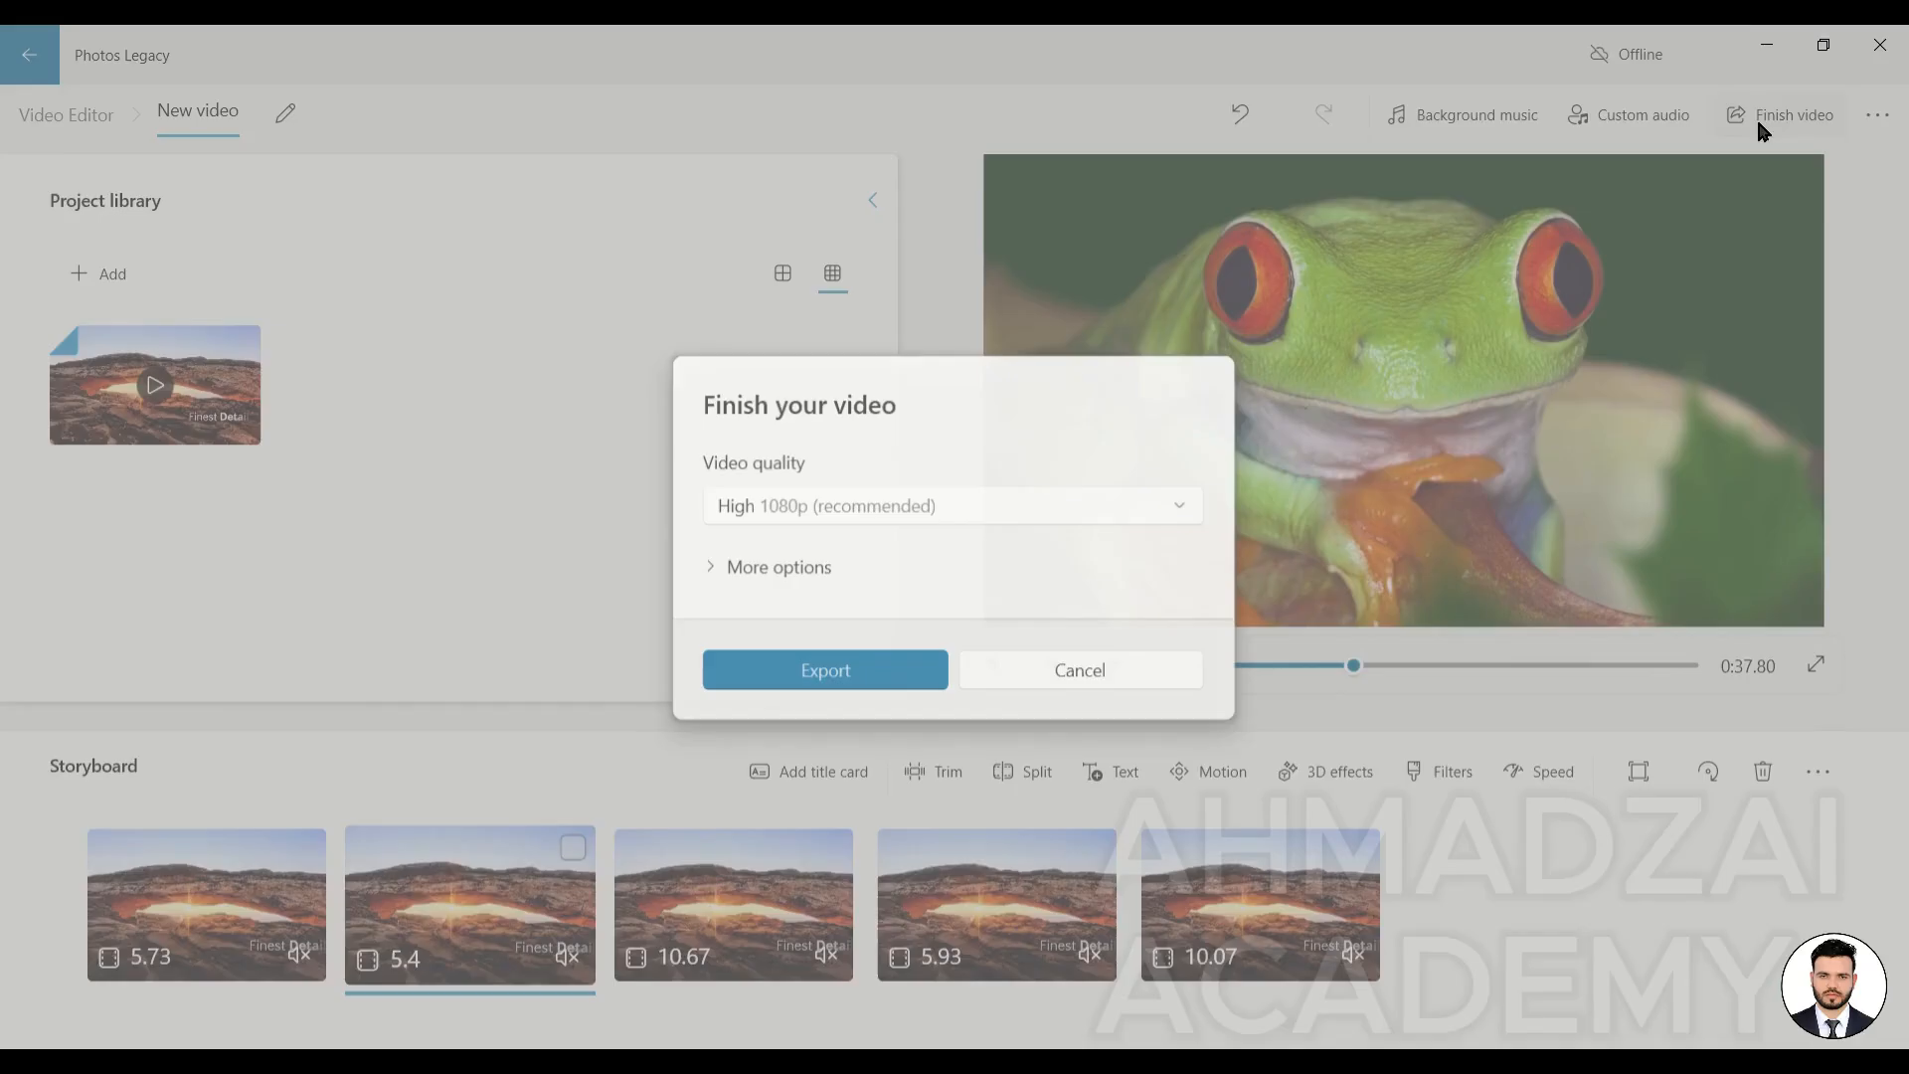
left_click(1014, 512)
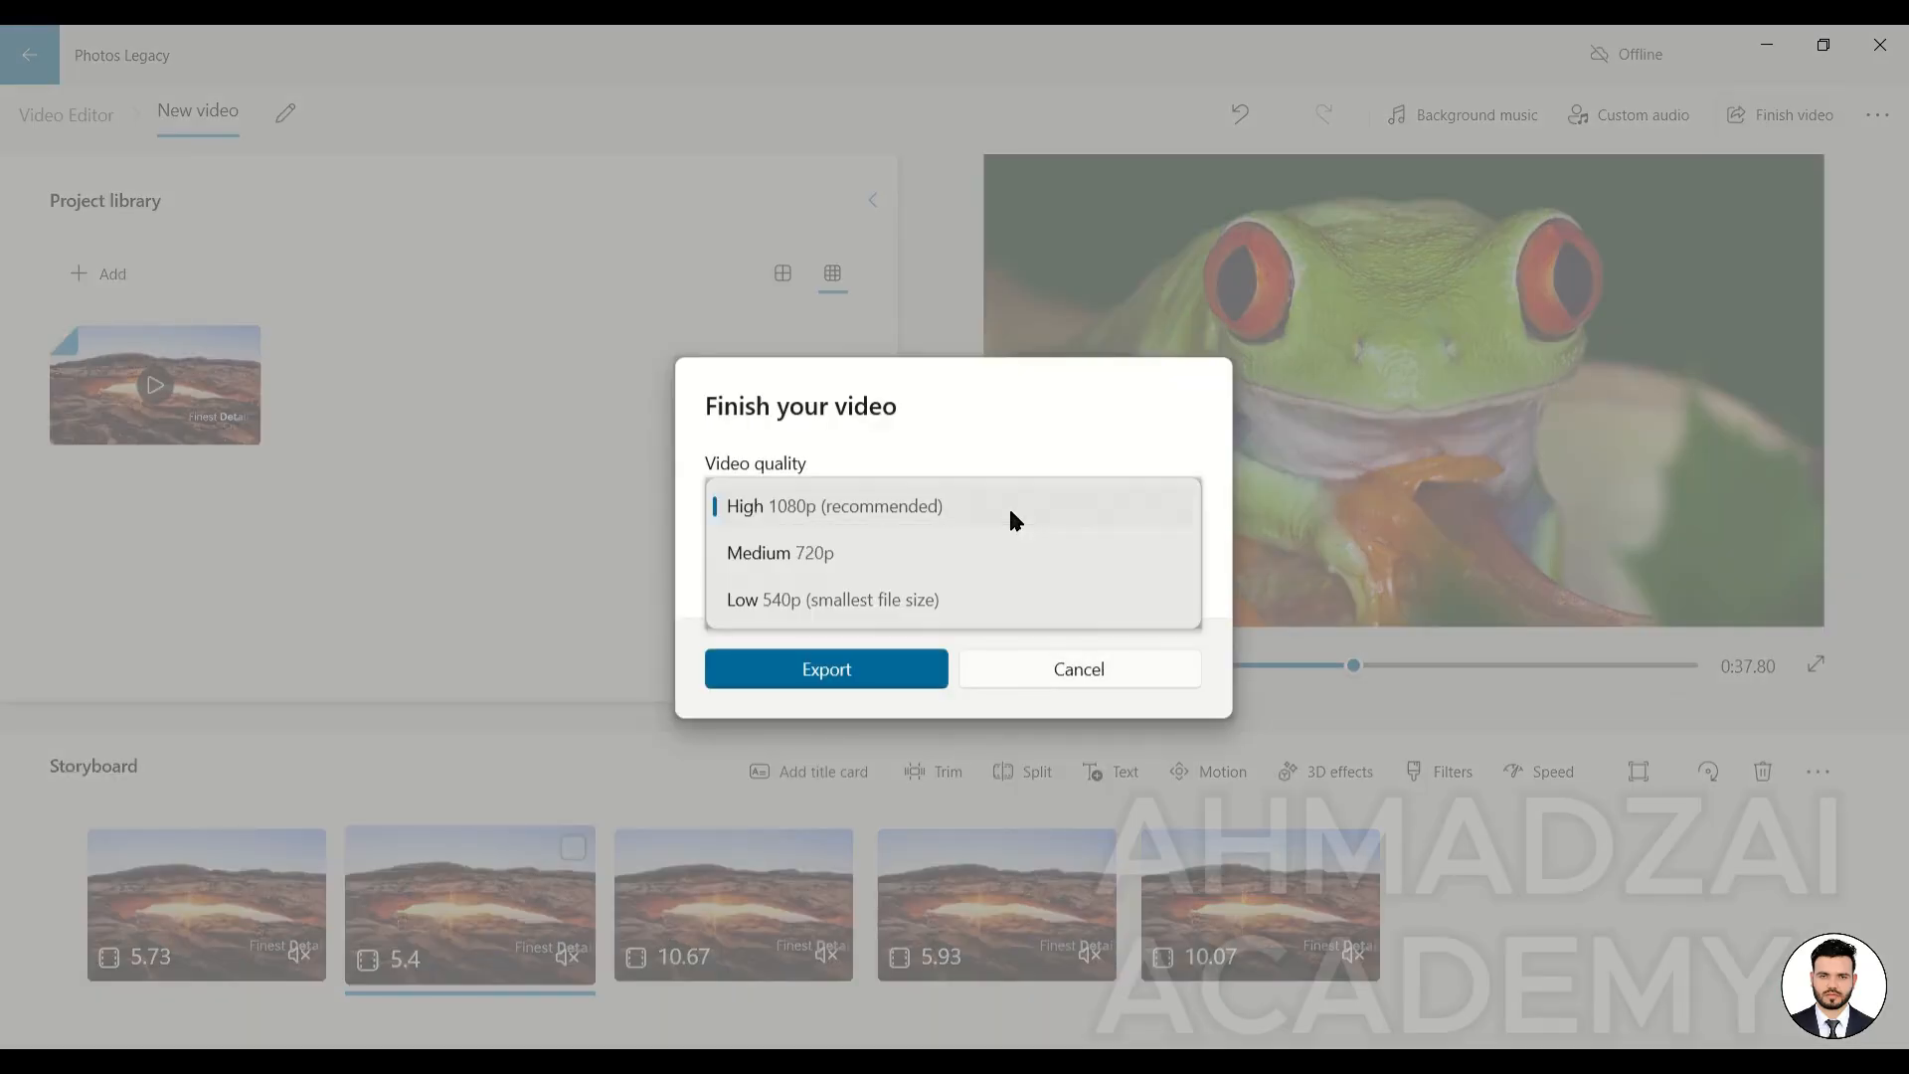
left_click(951, 508)
left_click(837, 571)
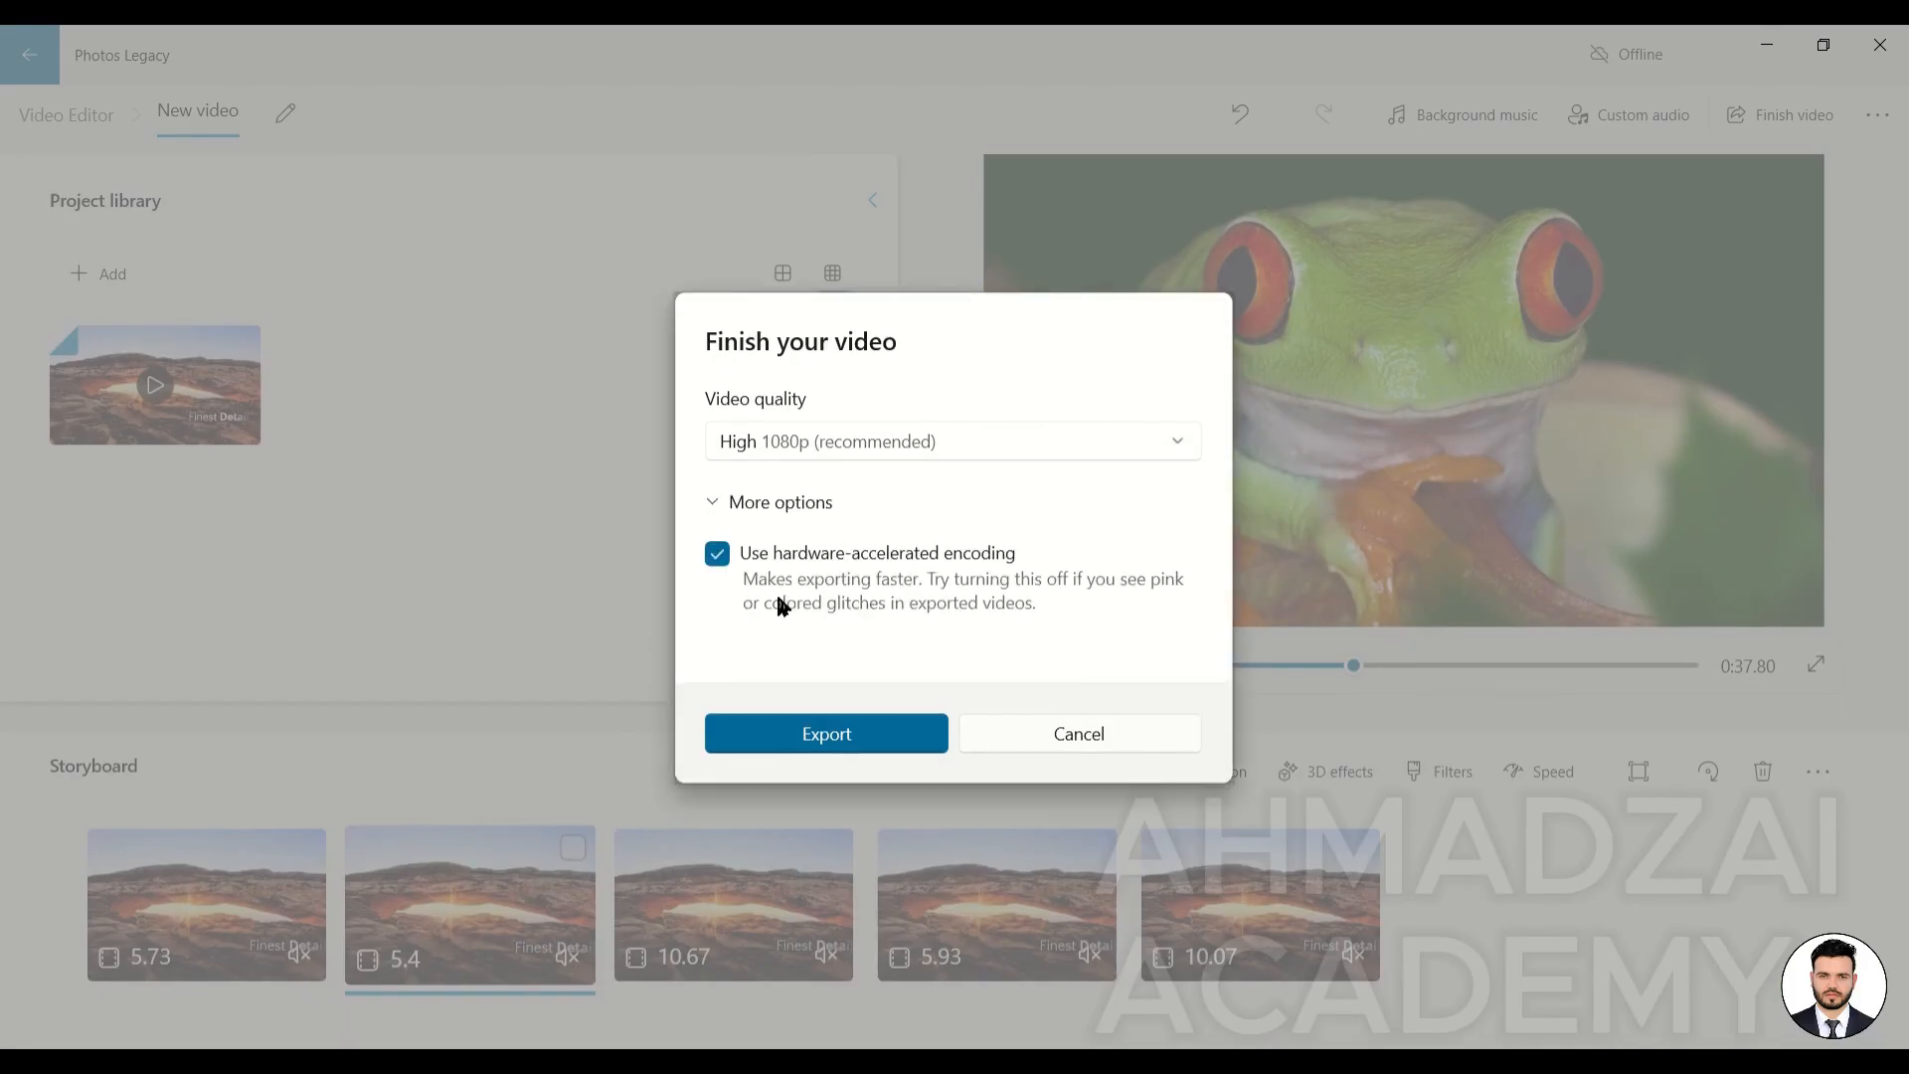
left_click(799, 736)
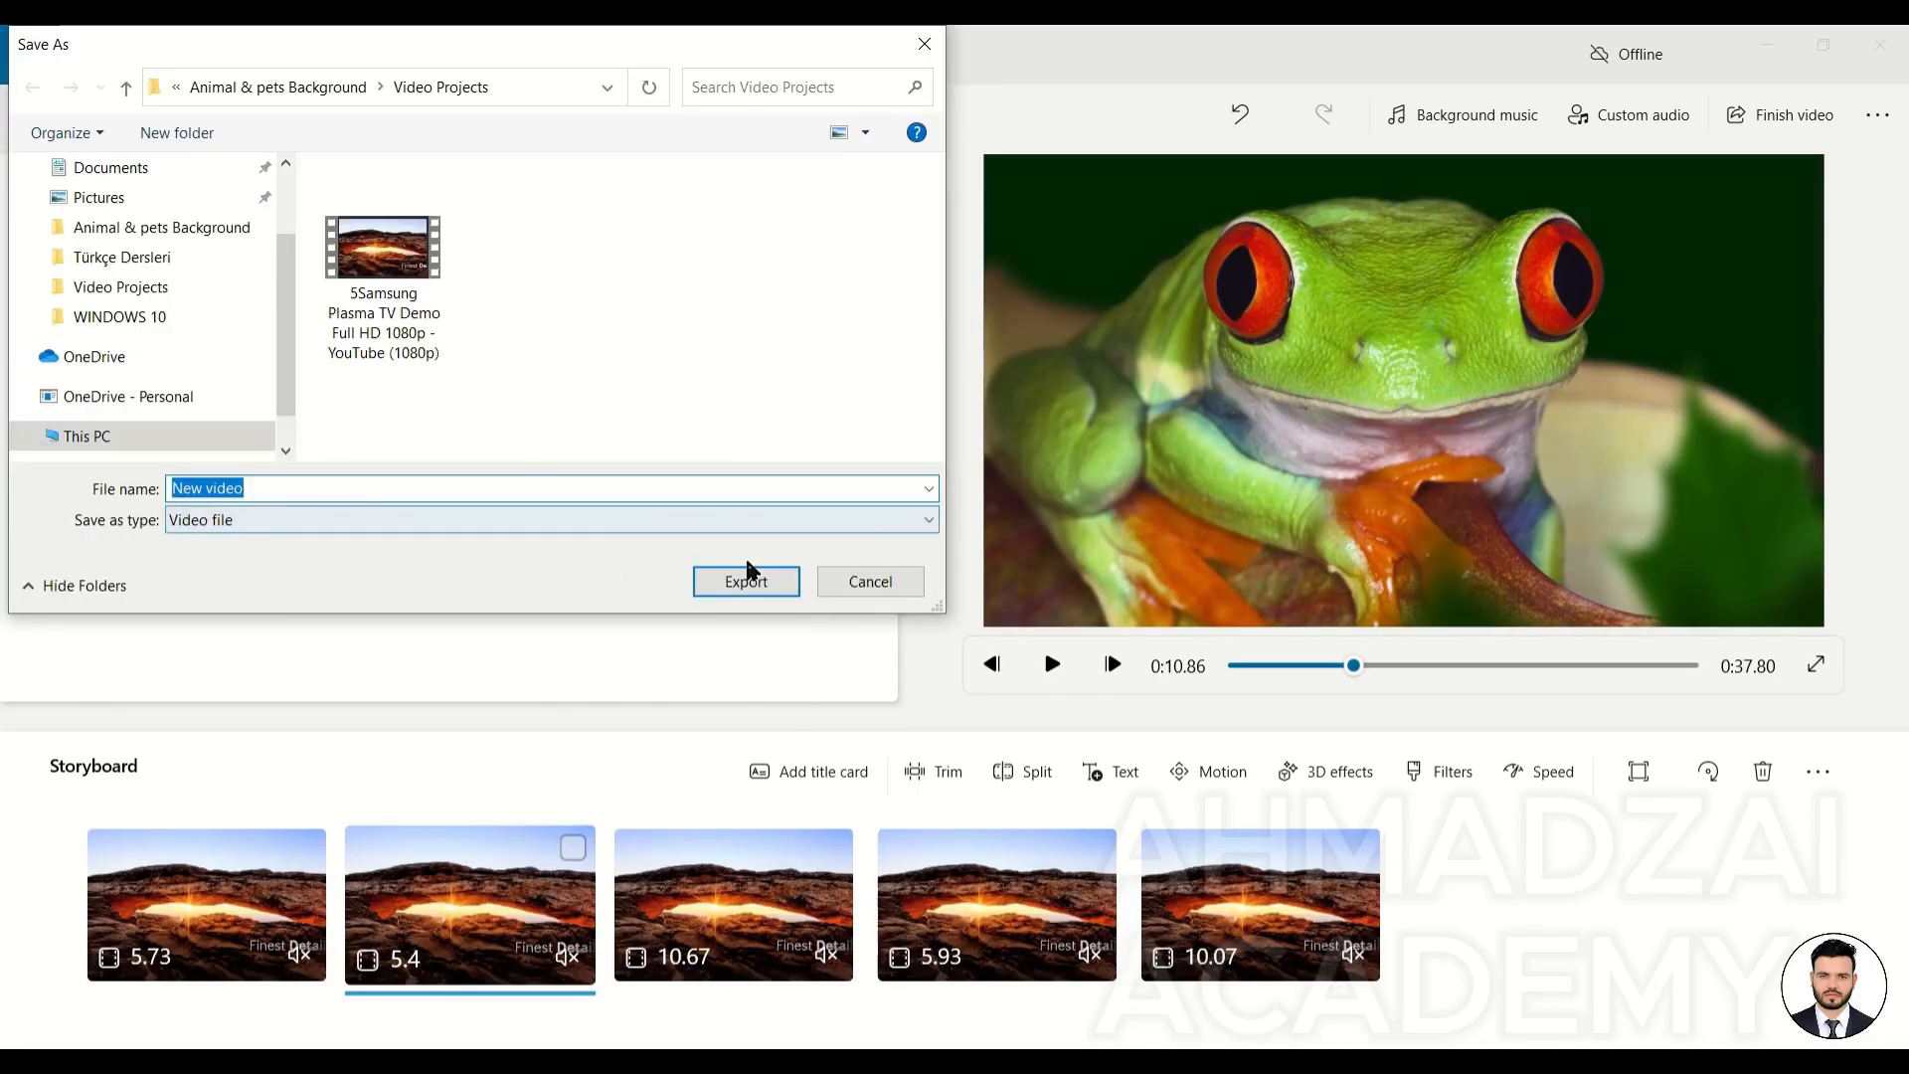
left_click(748, 579)
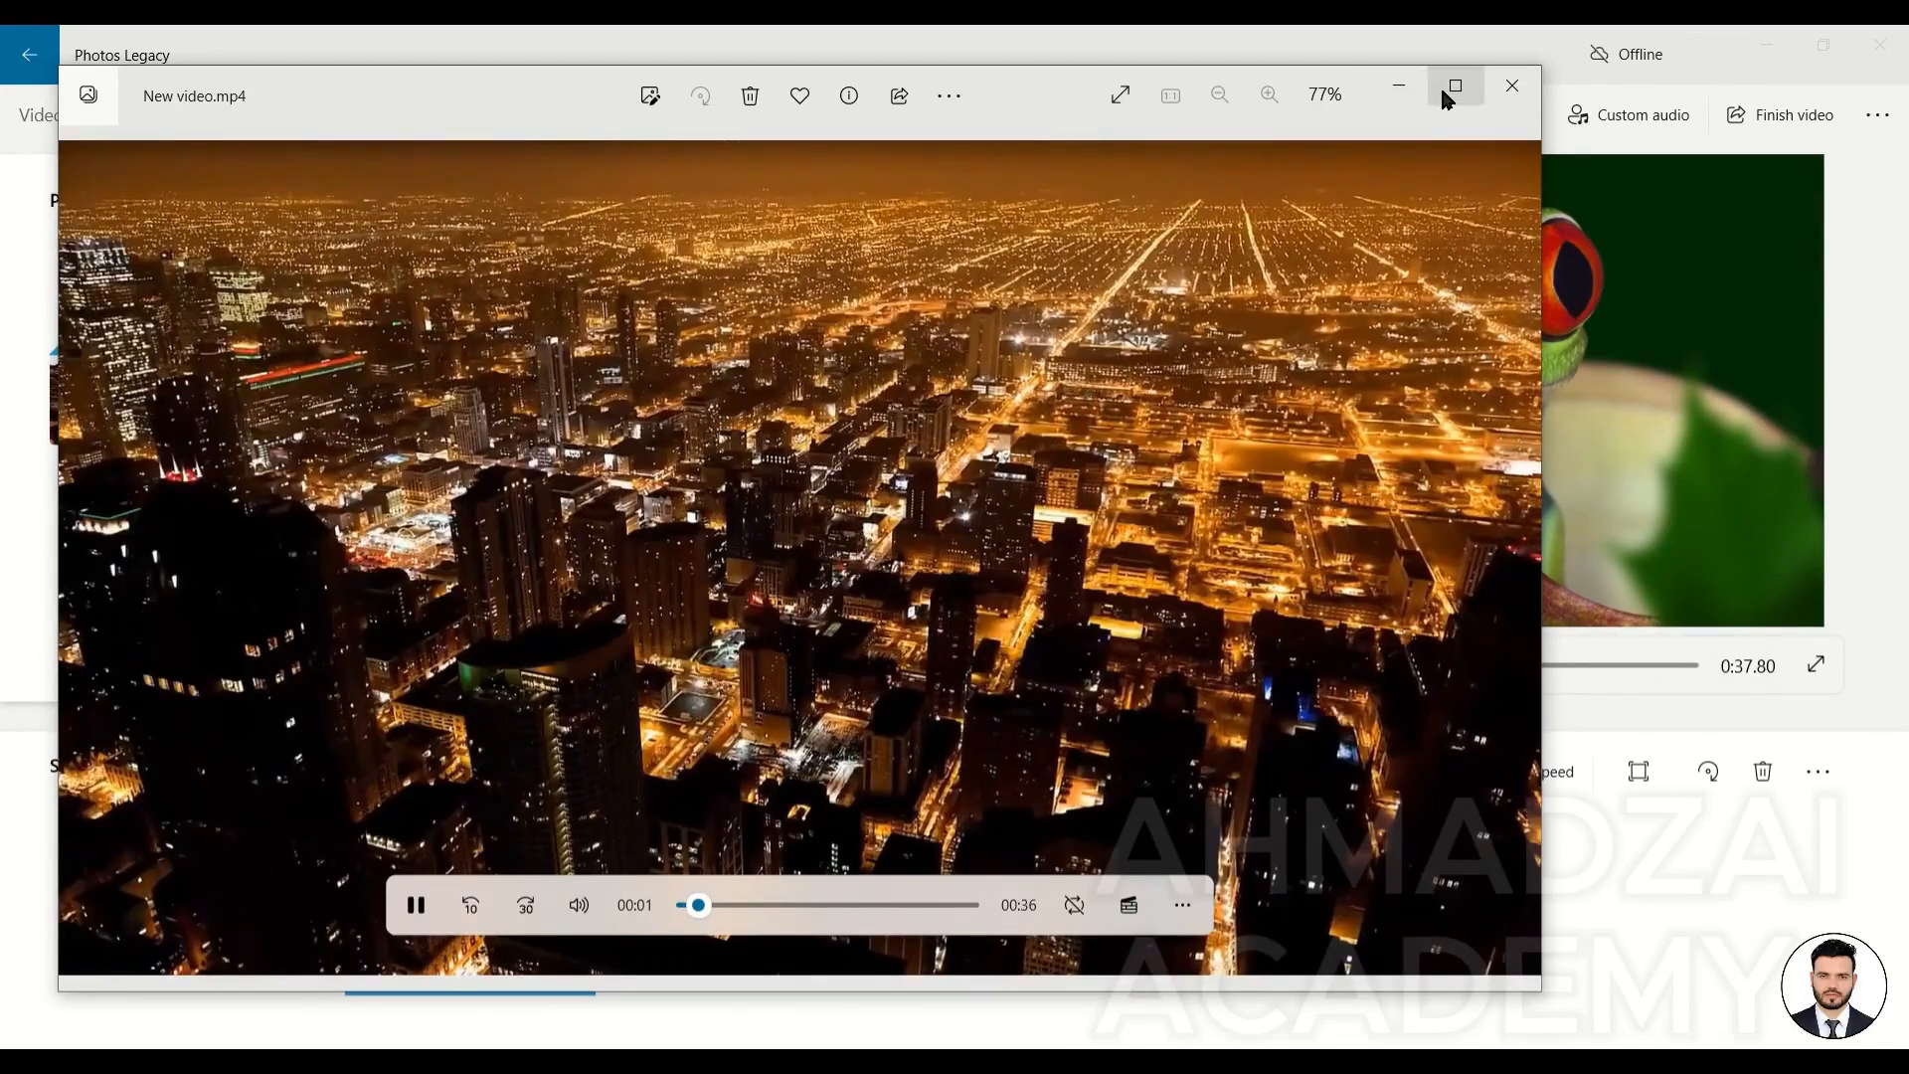
left_click(1453, 88)
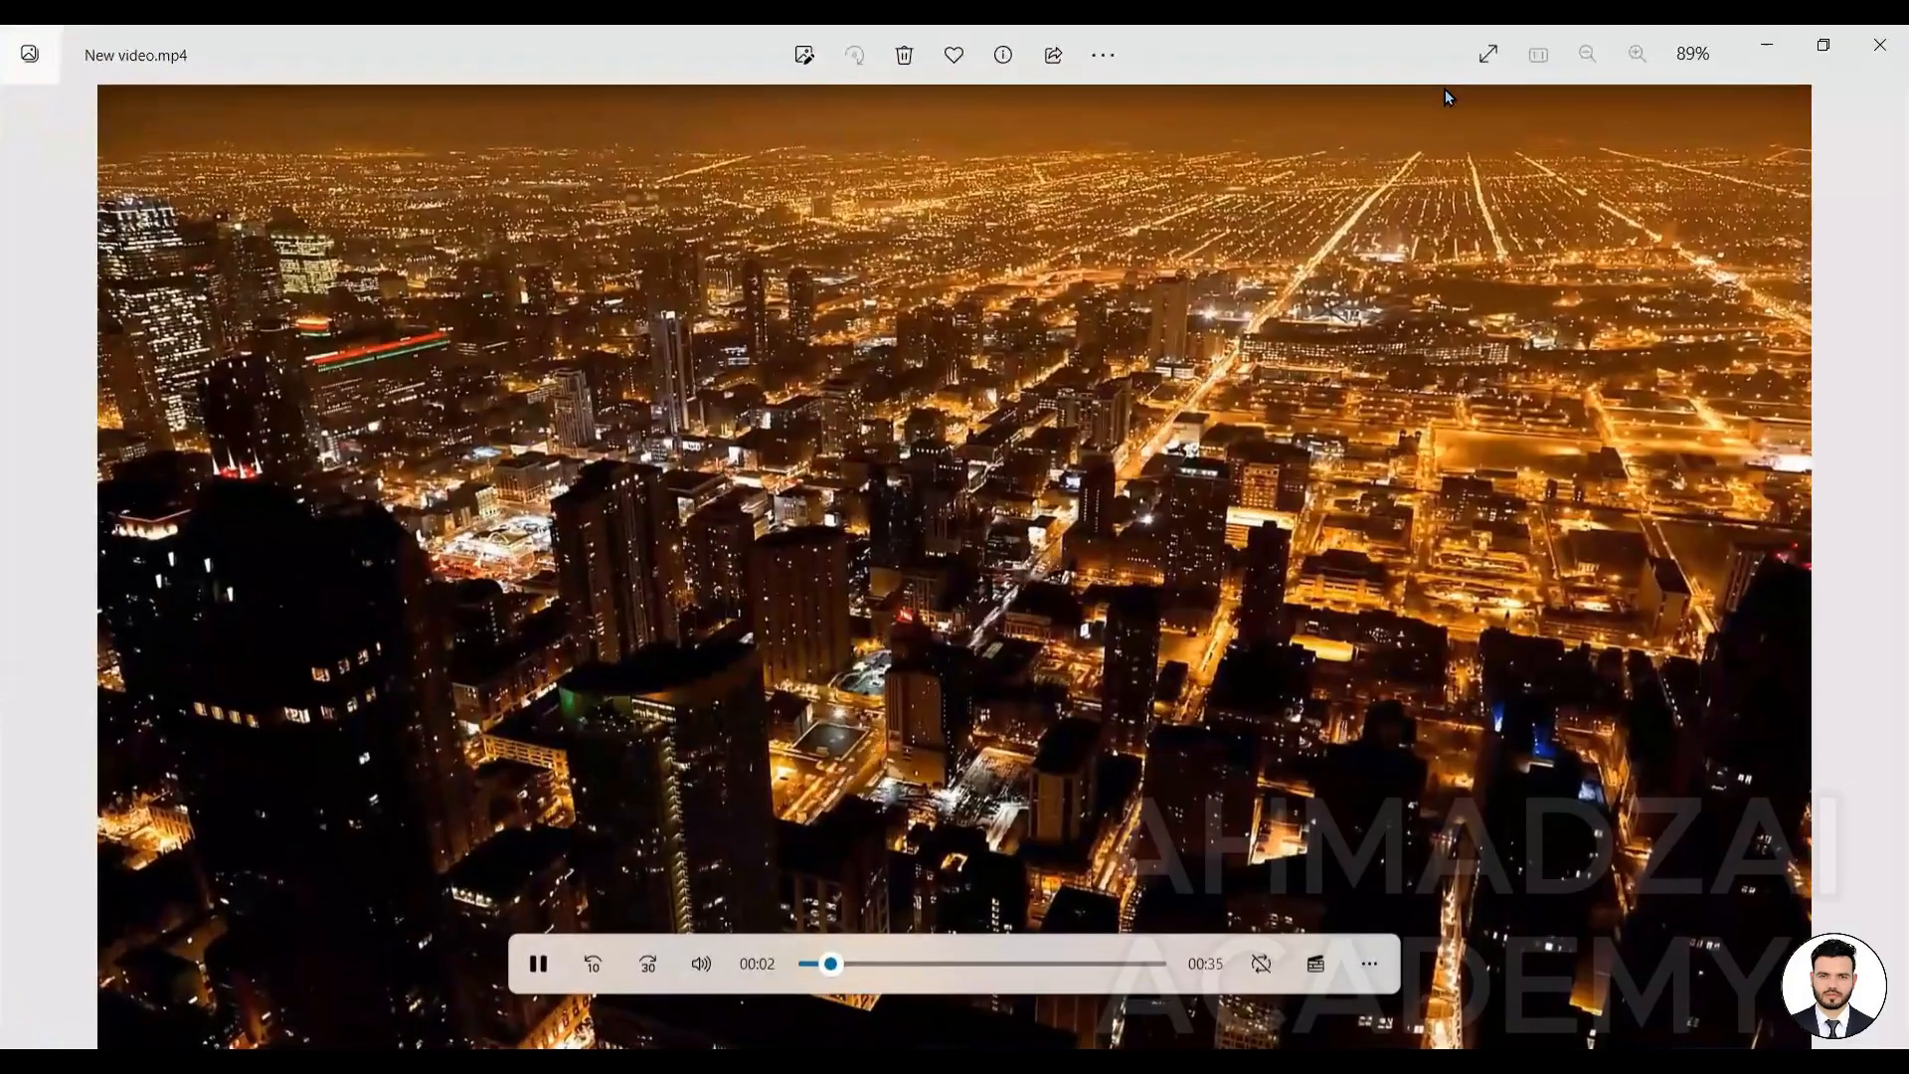